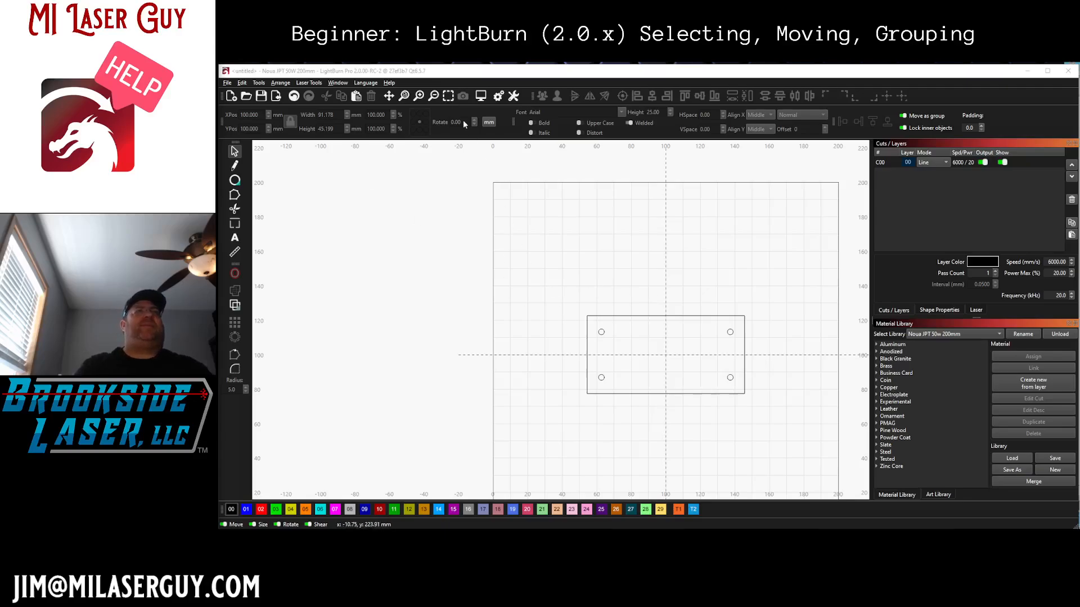
Step: Draw four rectangles across the upper work area, then move the one about 73 × 50 mm down to about X 139, Y 144
left_click(404, 97)
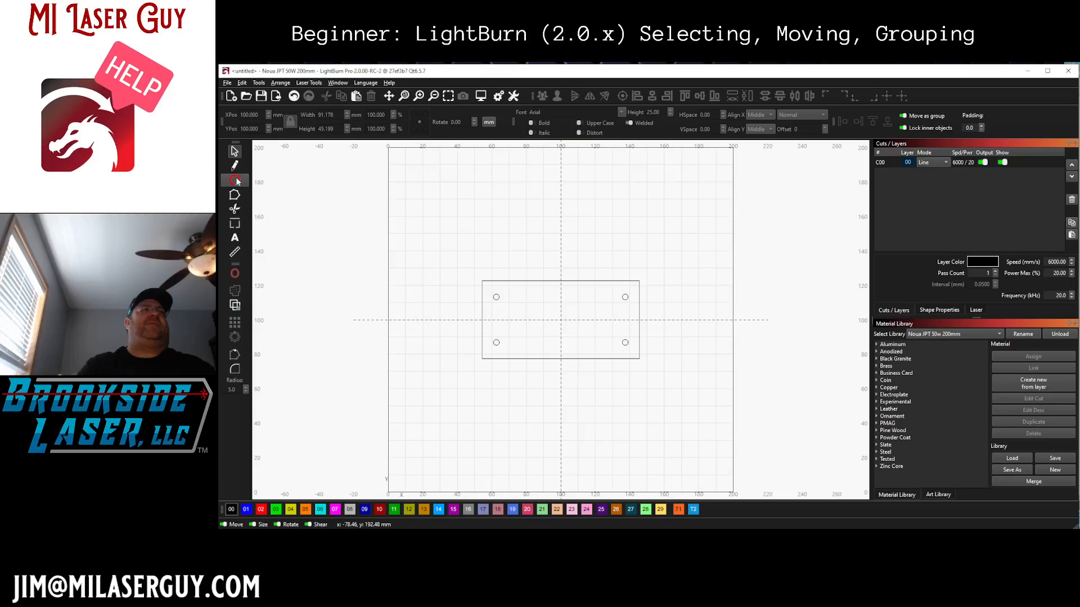
left_click_drag(236, 181, 264, 181)
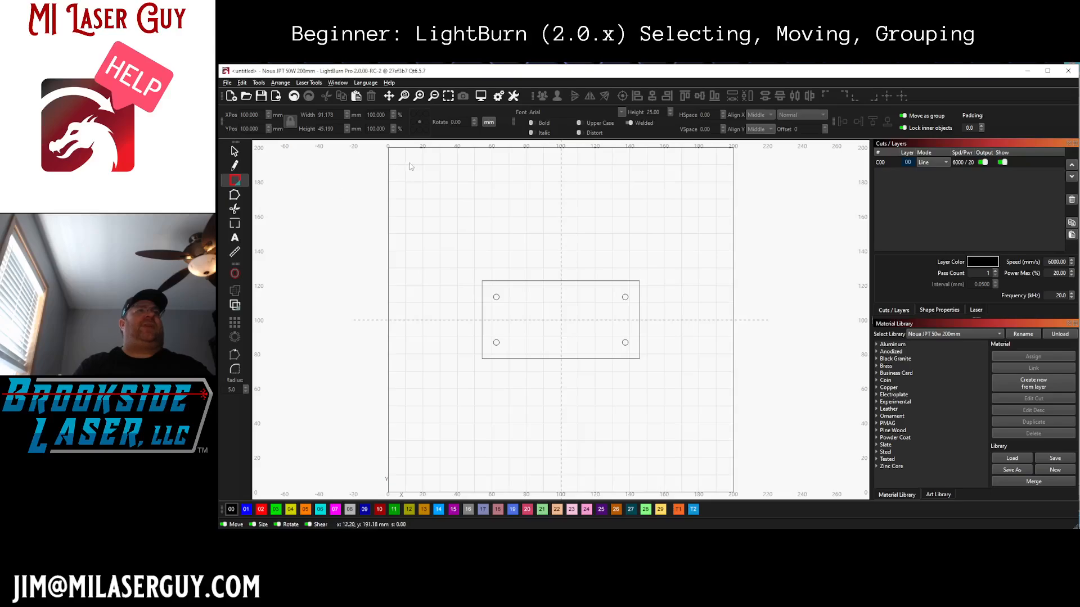
mouse_move(402, 158)
left_mouse_down()
mouse_move(412, 197)
mouse_move(546, 221)
left_mouse_up()
left_click_drag(569, 179, 617, 218)
left_click_drag(576, 123, 702, 210)
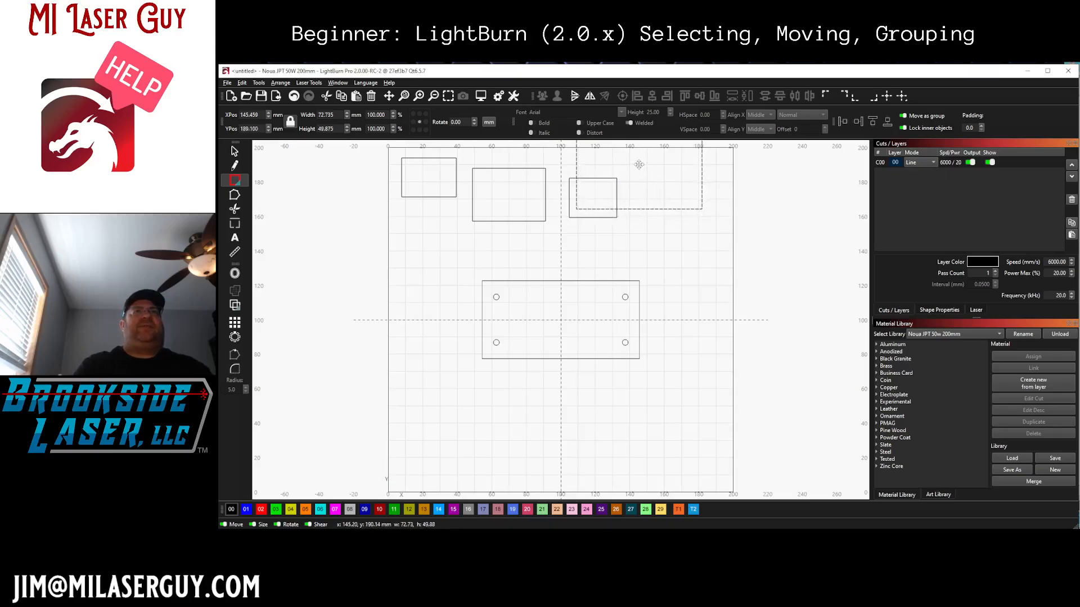
left_click_drag(637, 164, 627, 243)
key("Escape")
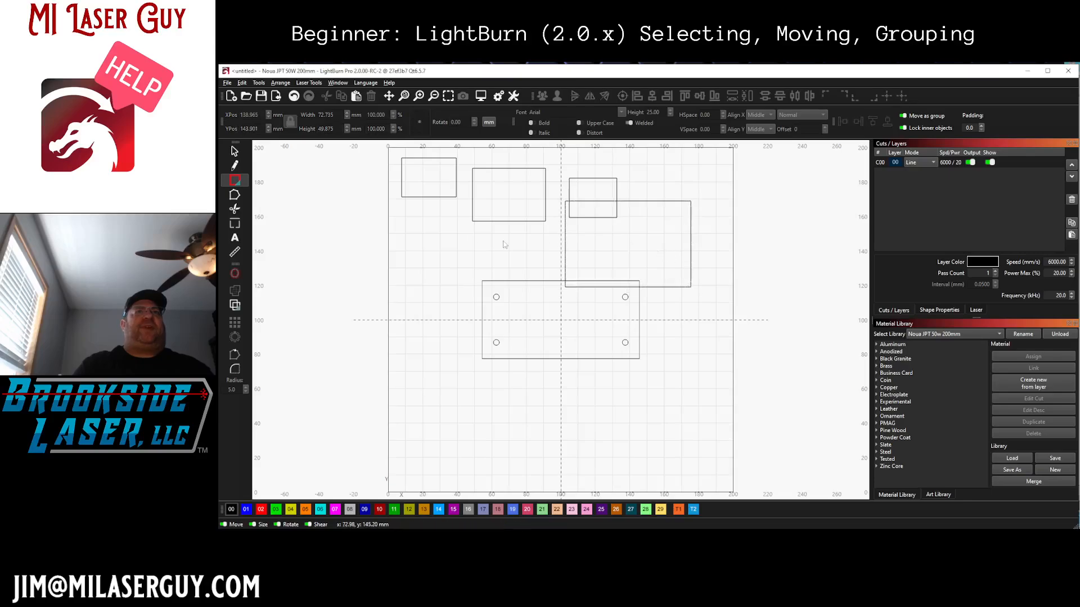
Step: Draw two more rectangles of about 28 × 24 mm and 42 × 17 mm overlapping the existing ones, and clear the selection
mouse_move(480, 198)
left_mouse_down()
mouse_move(512, 254)
mouse_move(529, 242)
left_mouse_up()
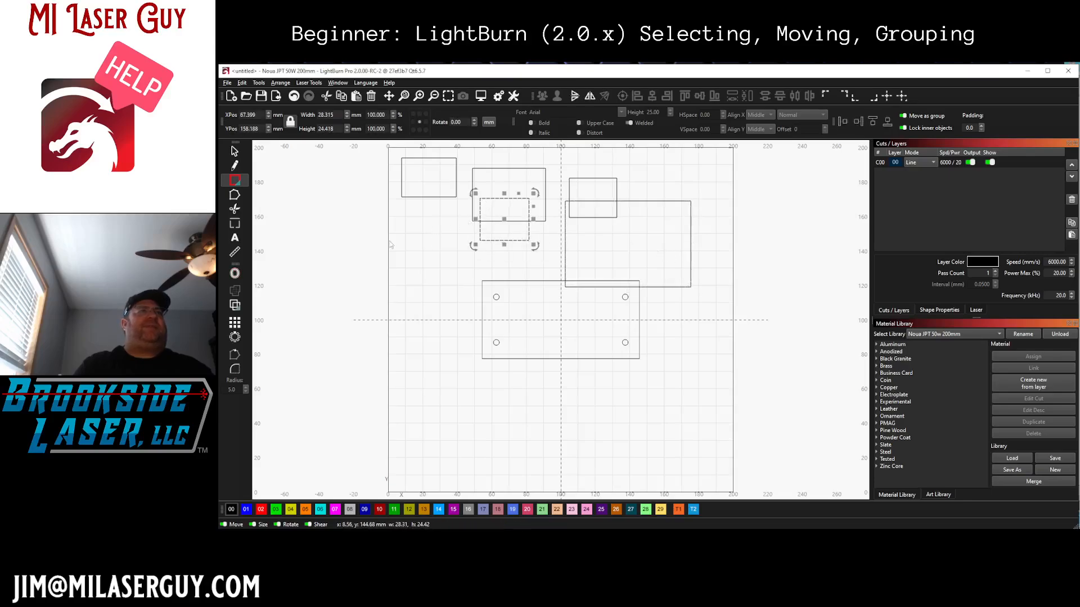
mouse_move(424, 178)
left_mouse_down()
mouse_move(493, 221)
mouse_move(497, 208)
left_mouse_up()
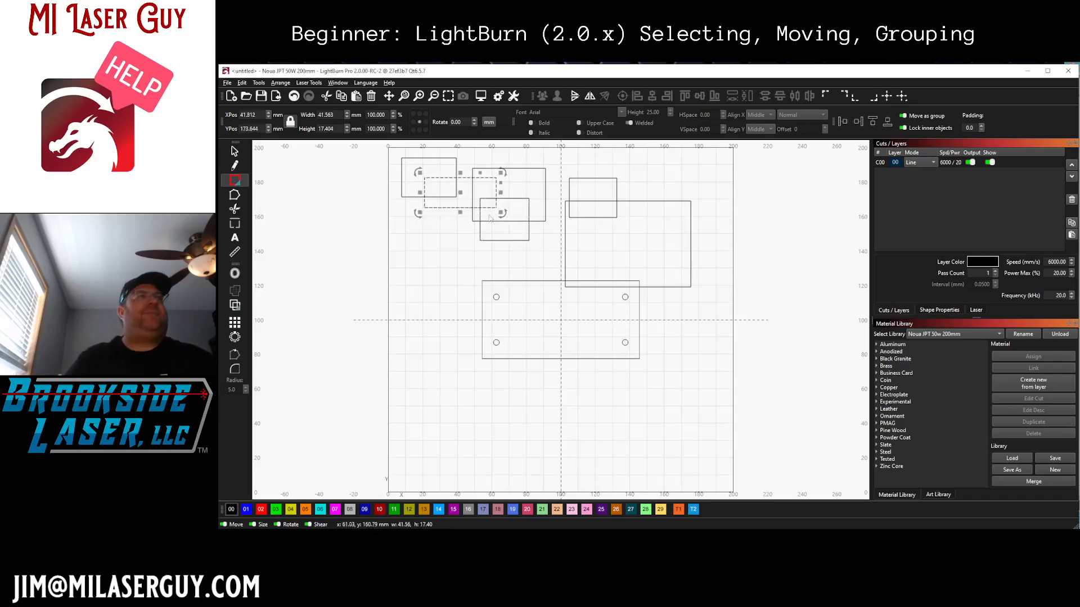
left_click(234, 151)
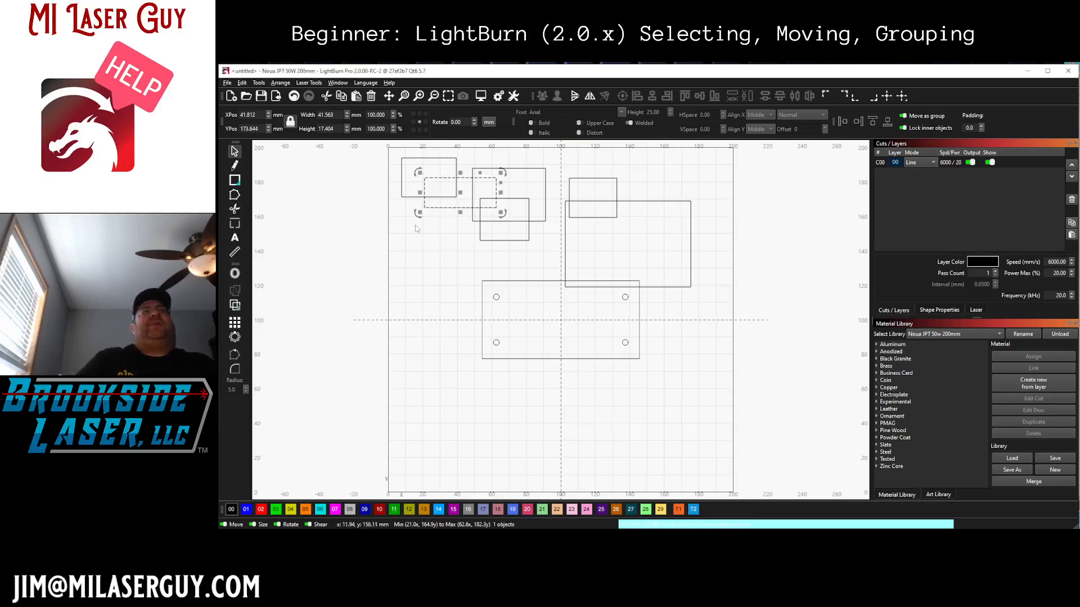
left_click(396, 285)
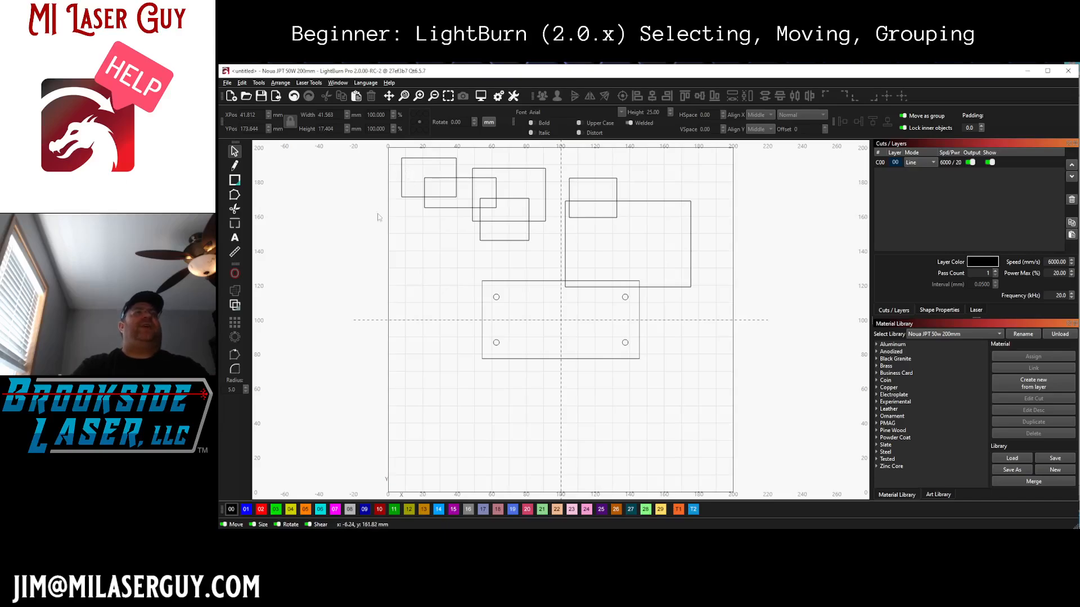
Step: Select individual rectangles one after another by their outlines, then clear the selection
left_click(401, 193)
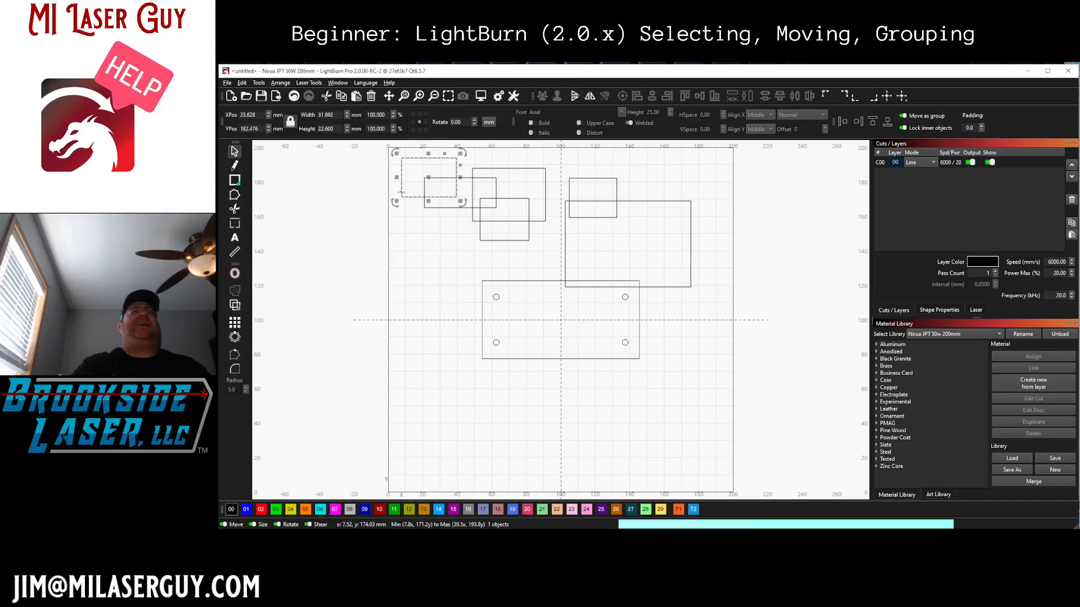
left_click(525, 198)
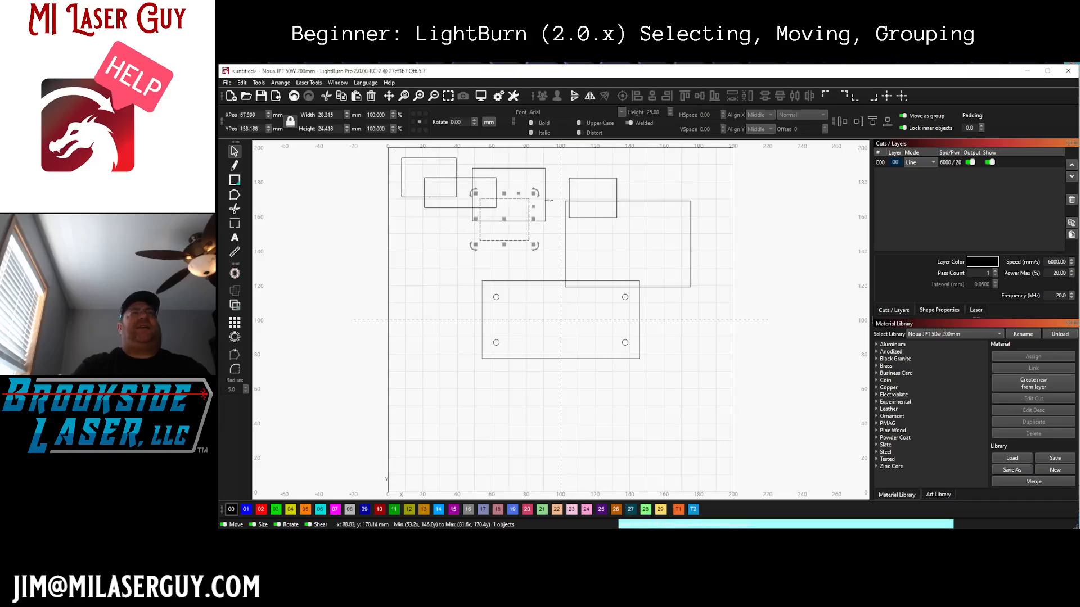
left_click(617, 207)
left_click(665, 287)
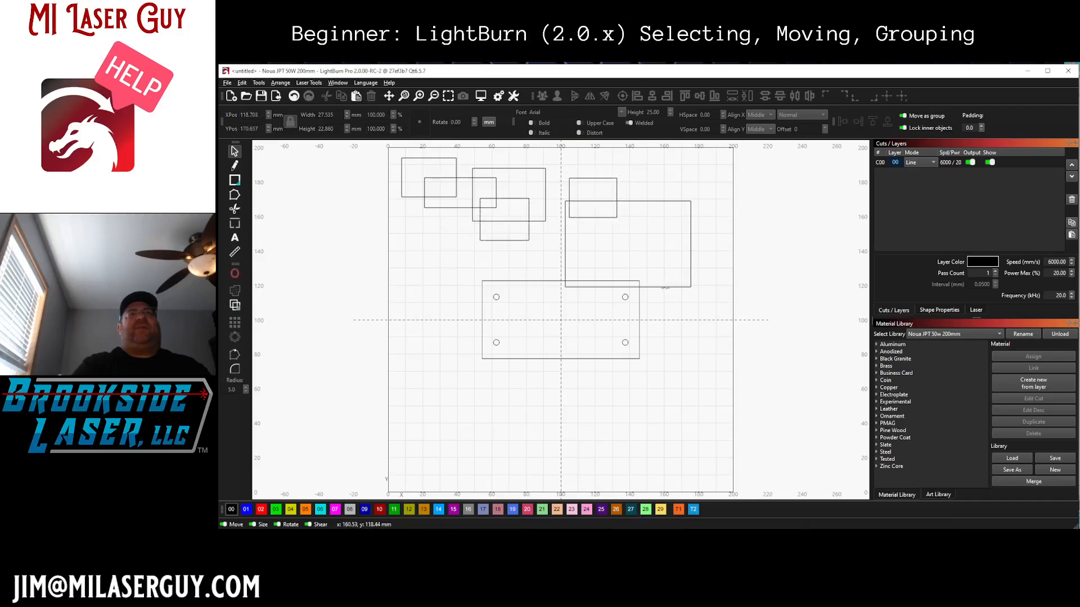
Step: Move the rectangle overlapping the largest one to the empty area near X 25, Y 132, and leave it deselected
left_click(617, 184)
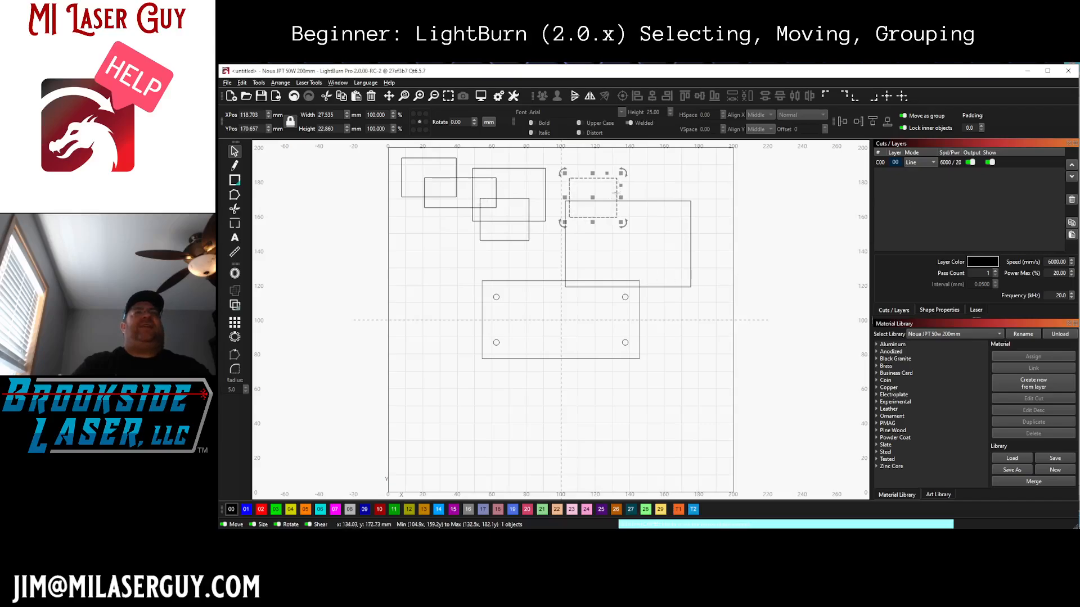
left_click_drag(591, 195, 430, 263)
left_click(432, 322)
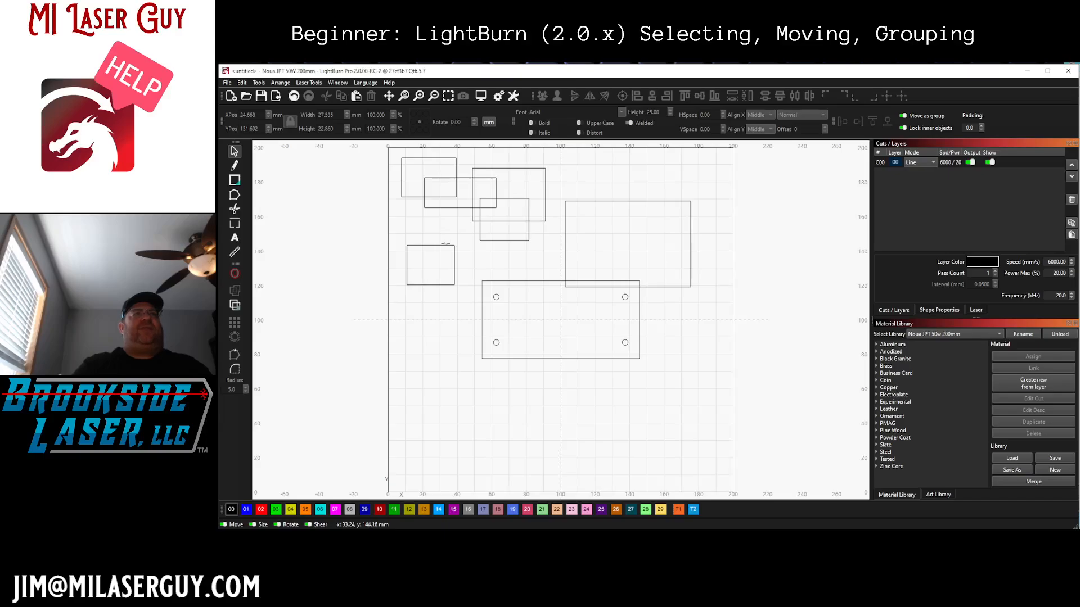
left_click(446, 245)
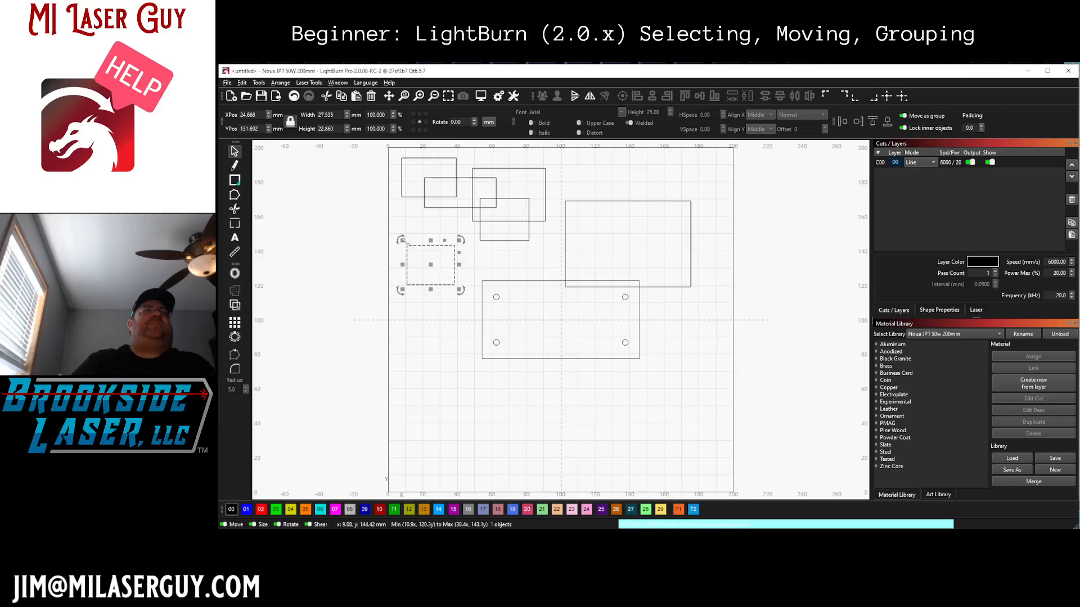
left_click(420, 225)
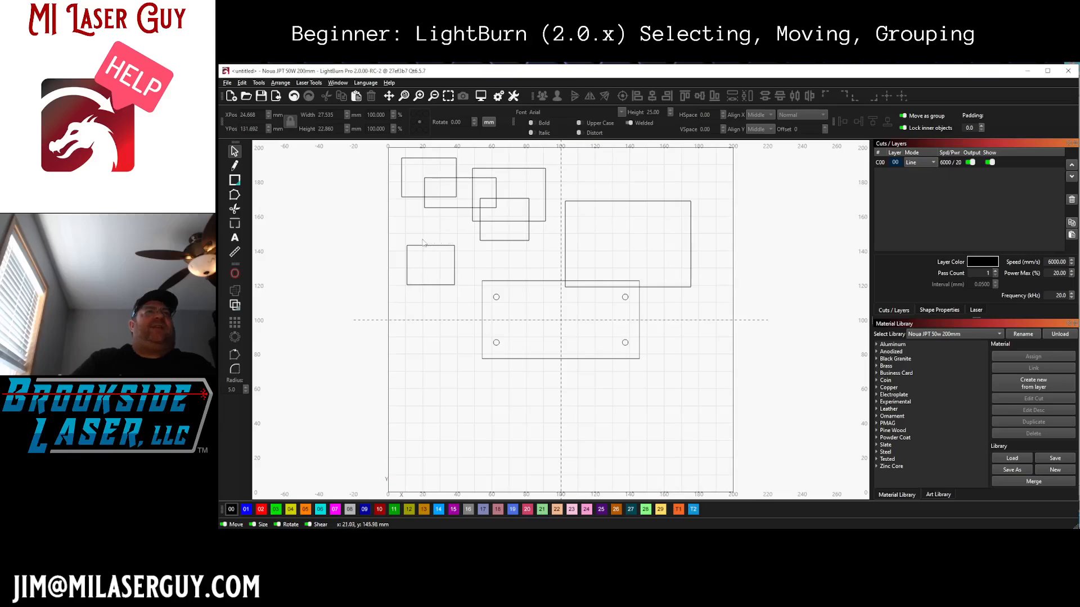
Step: Try drawing a line that starts snapped to the midpoint of the moved rectangle's upper edge
left_click(235, 165)
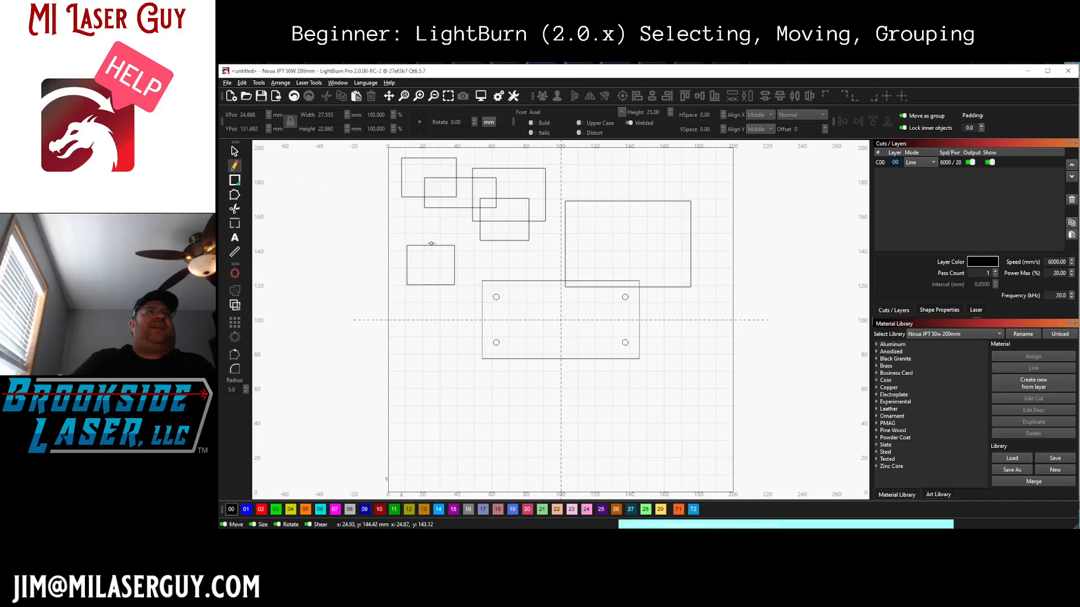
left_click(431, 245)
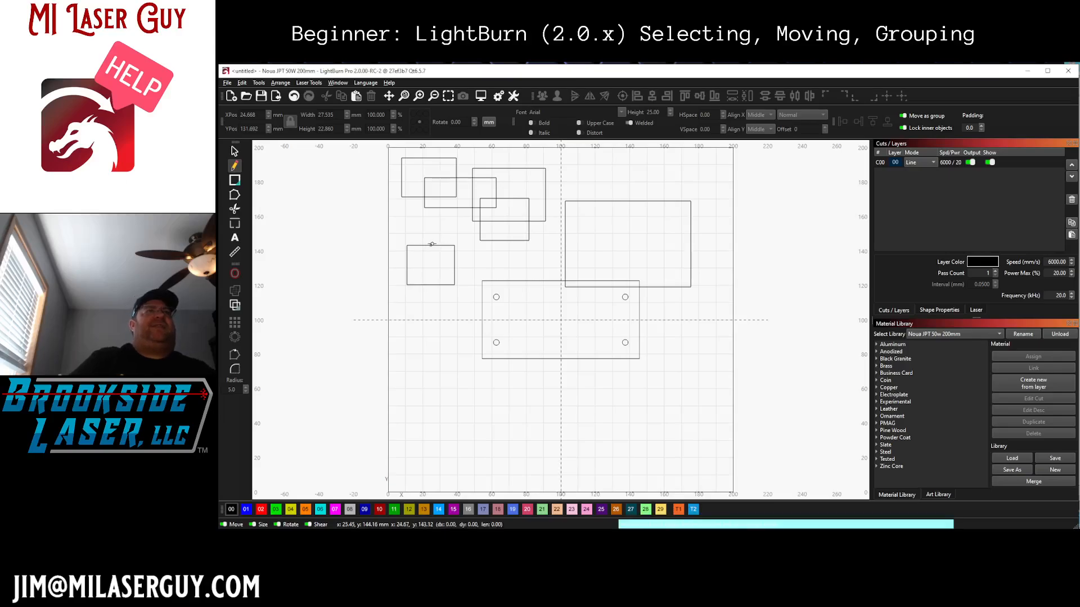
key("Escape")
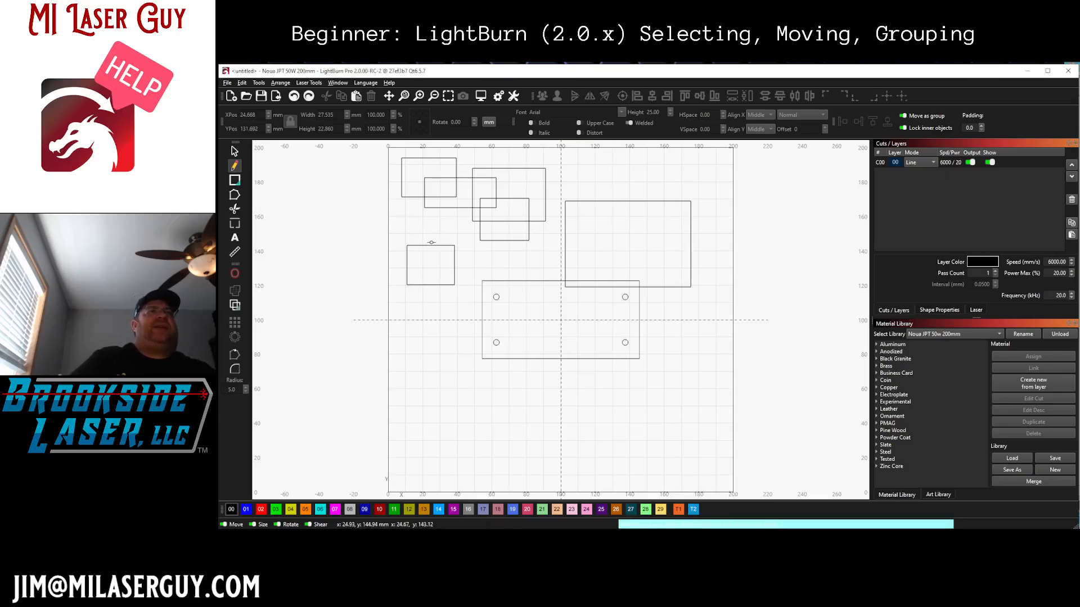
left_click(431, 245)
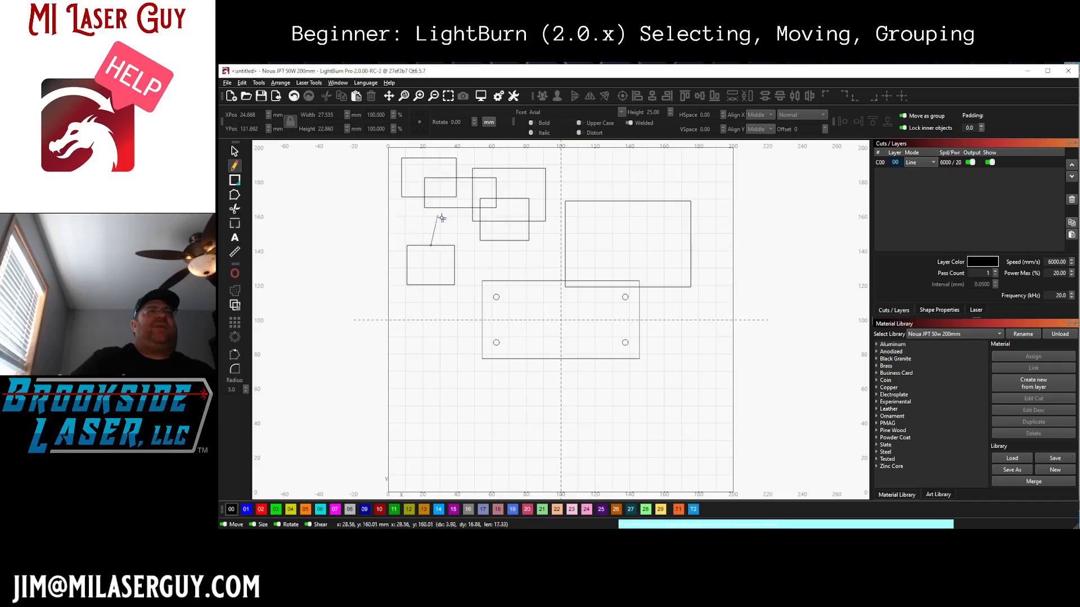
key("Escape")
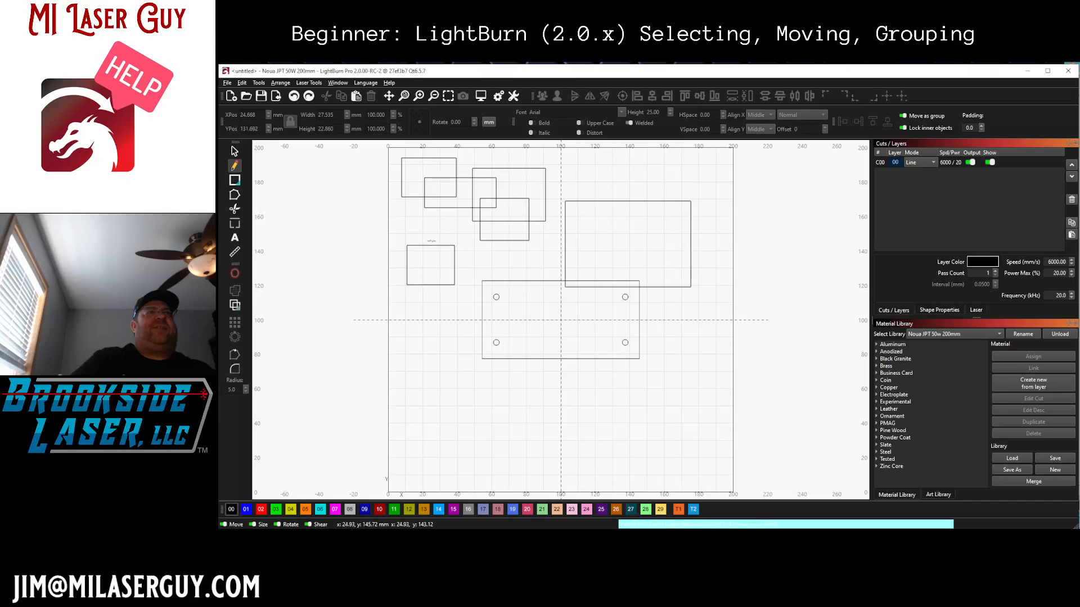
left_click(431, 243)
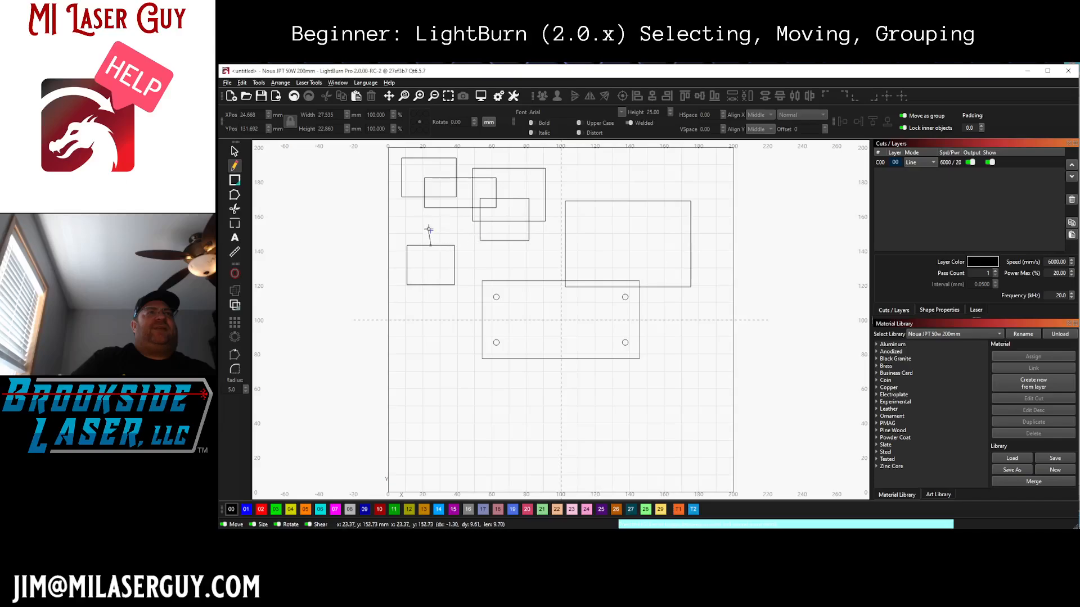
scroll(429, 245, "up", 5)
scroll(429, 246, "up", 3)
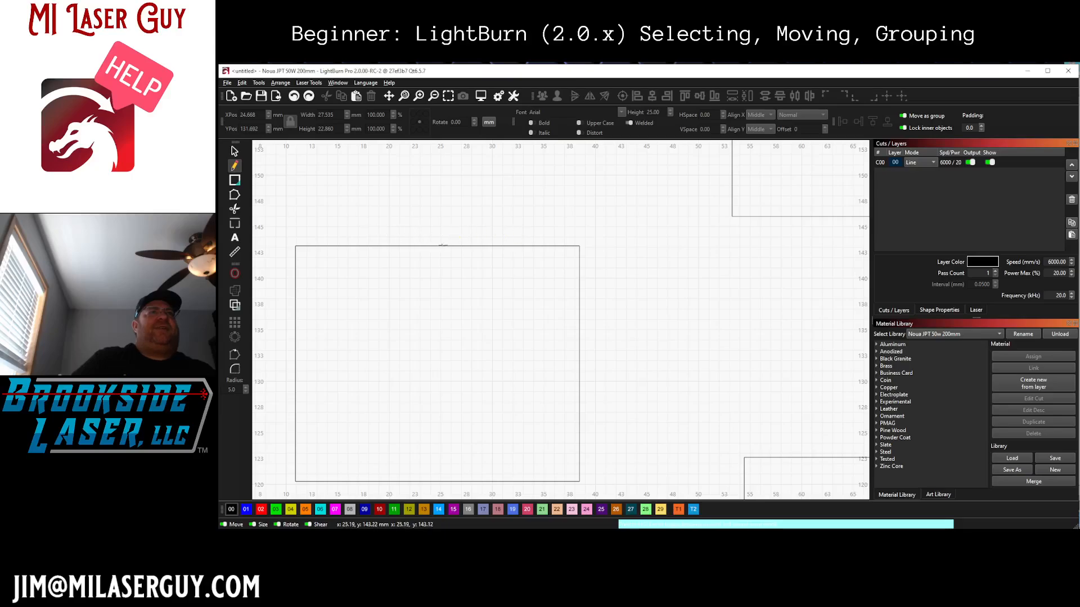
left_click(436, 245)
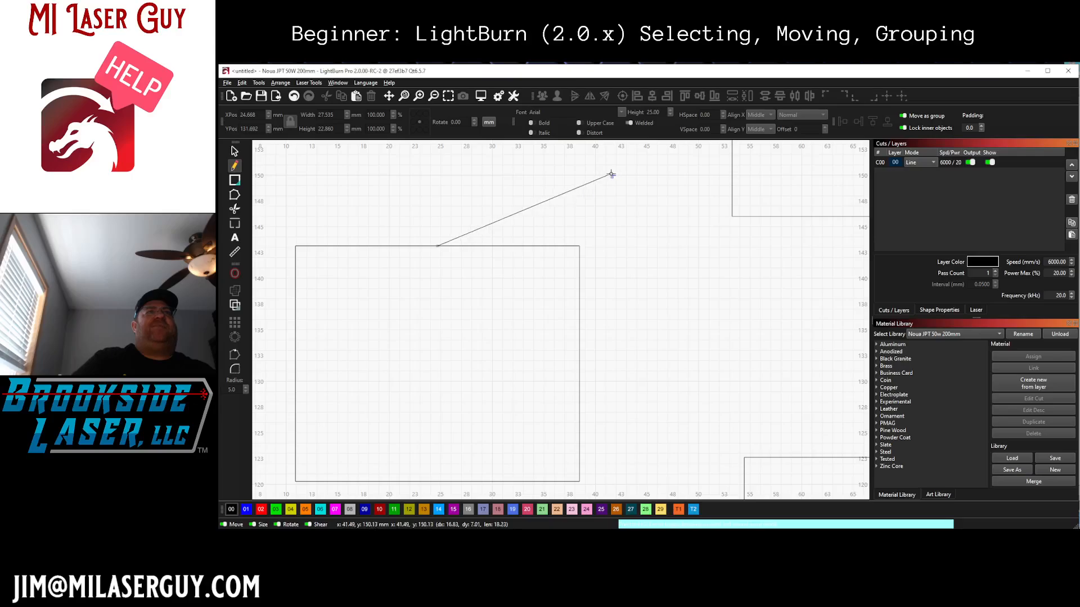
scroll(611, 174, "down", 6)
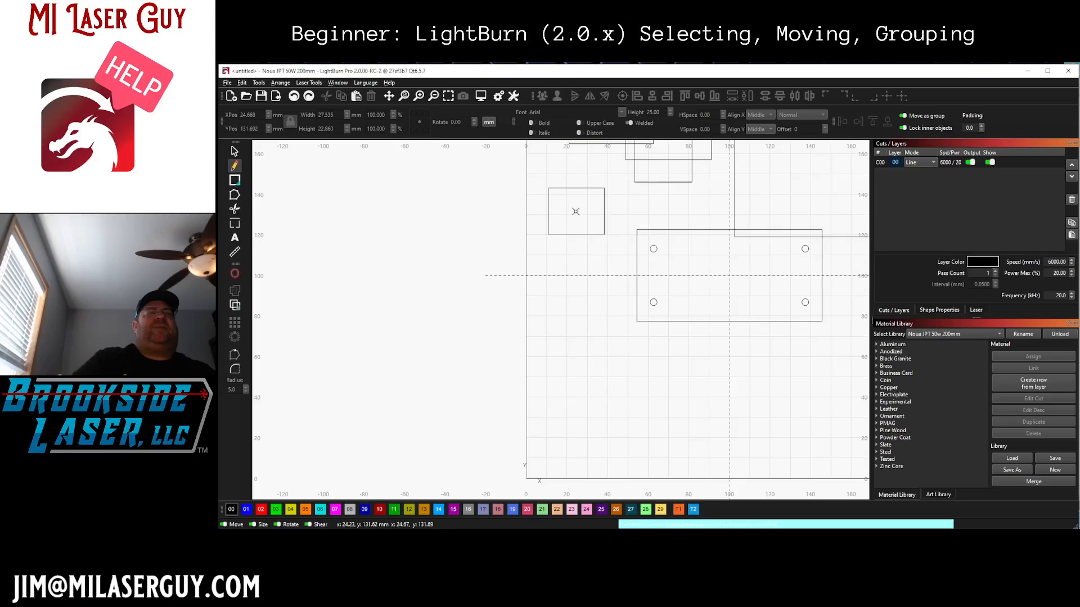
key("Escape")
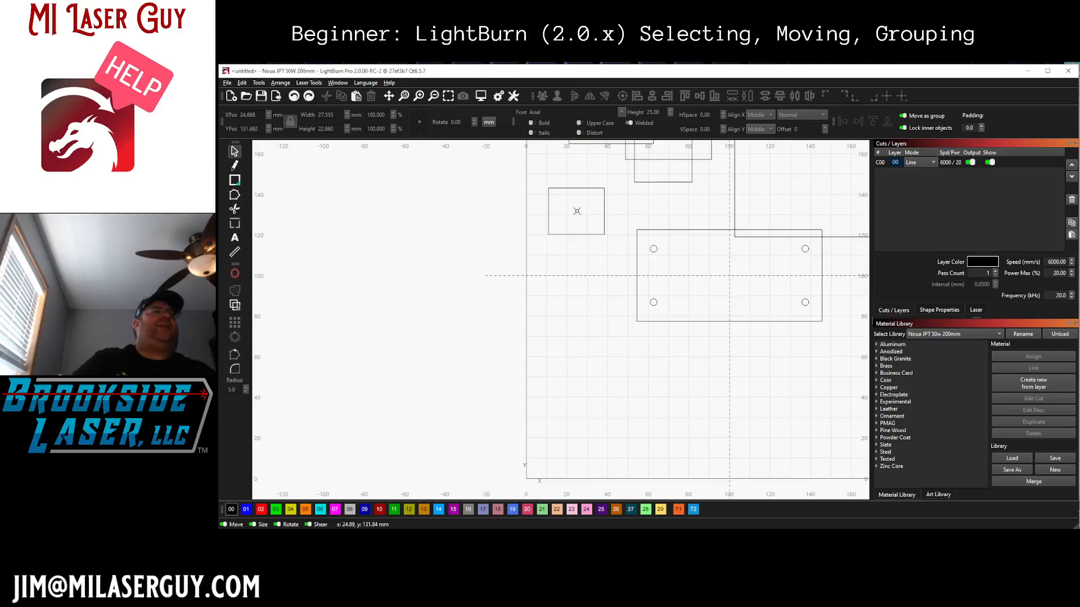
scroll(577, 212, "down", 2)
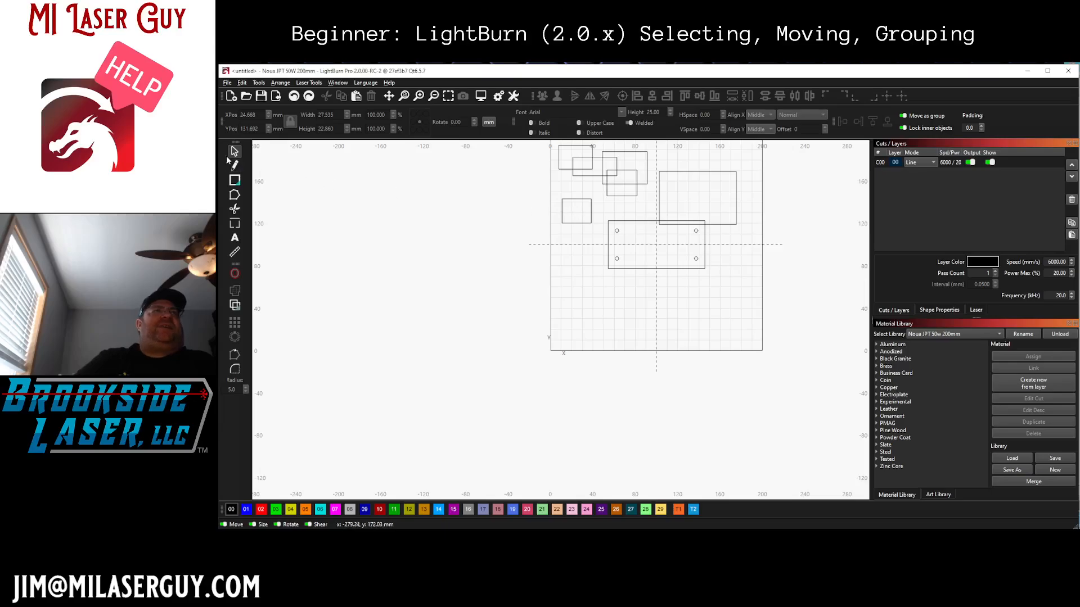
left_click(562, 199)
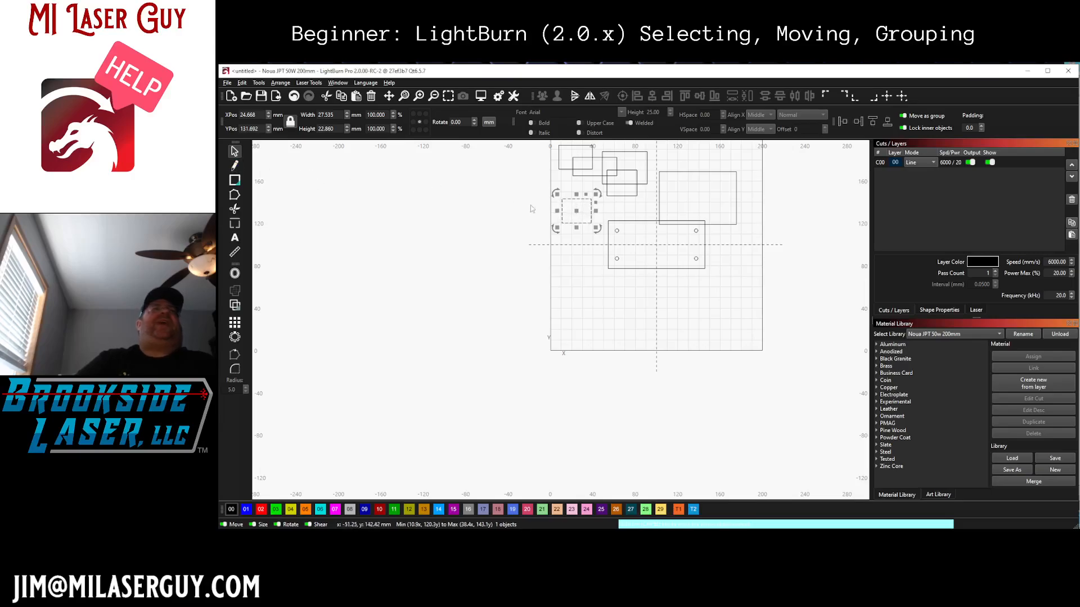
left_click(235, 180)
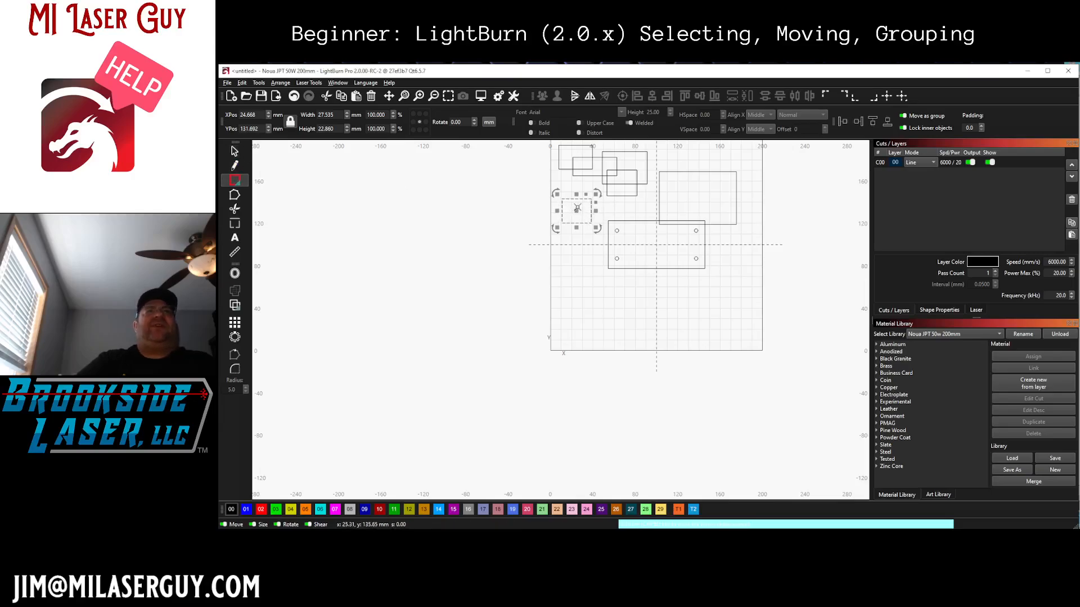
left_click(234, 151)
left_click(498, 255)
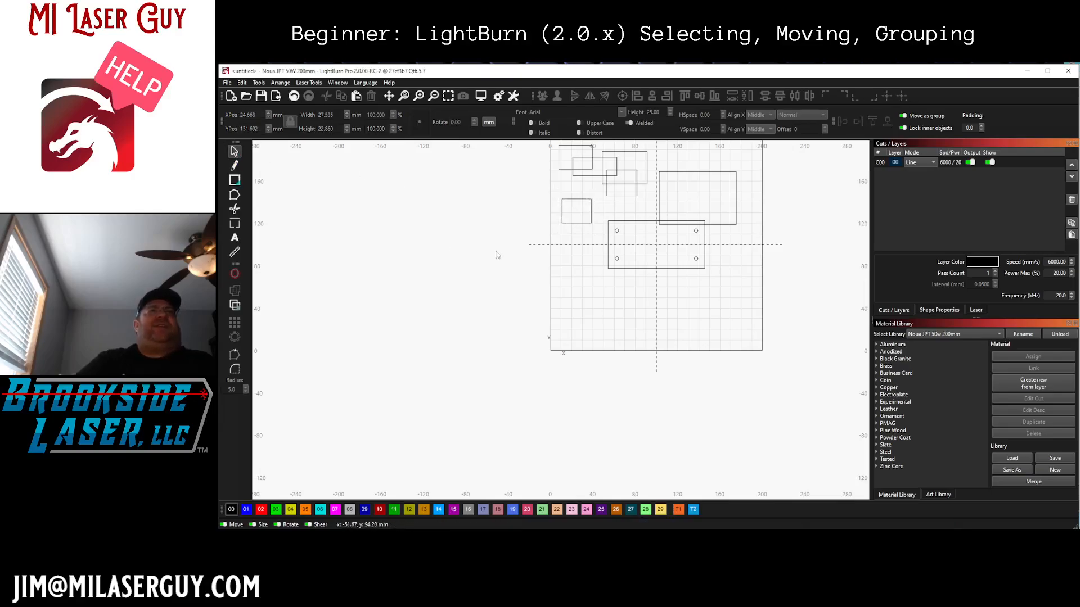
Step: Draw a small rectangle about 7 × 5 mm inside the moved rectangle and deselect it
left_click(235, 180)
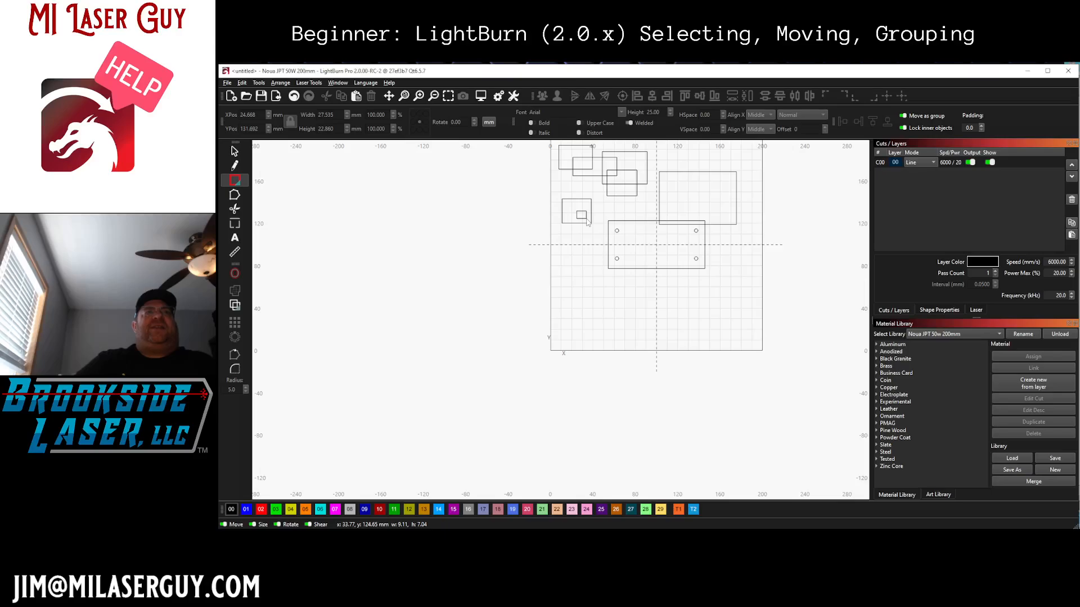
mouse_move(587, 219)
left_mouse_down()
mouse_move(578, 210)
mouse_move(587, 220)
left_mouse_up()
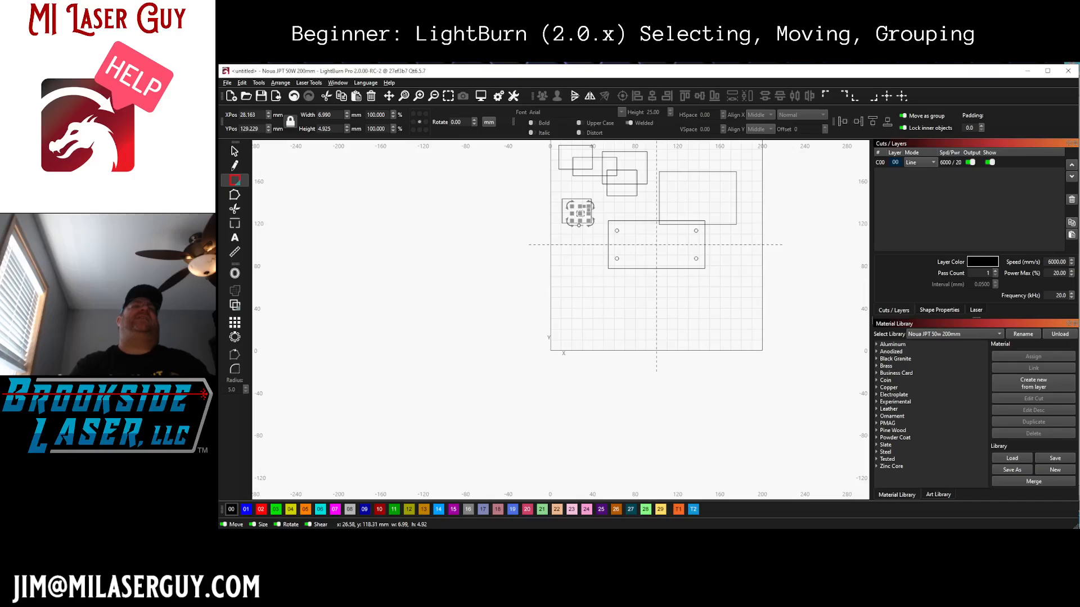
left_click(781, 294)
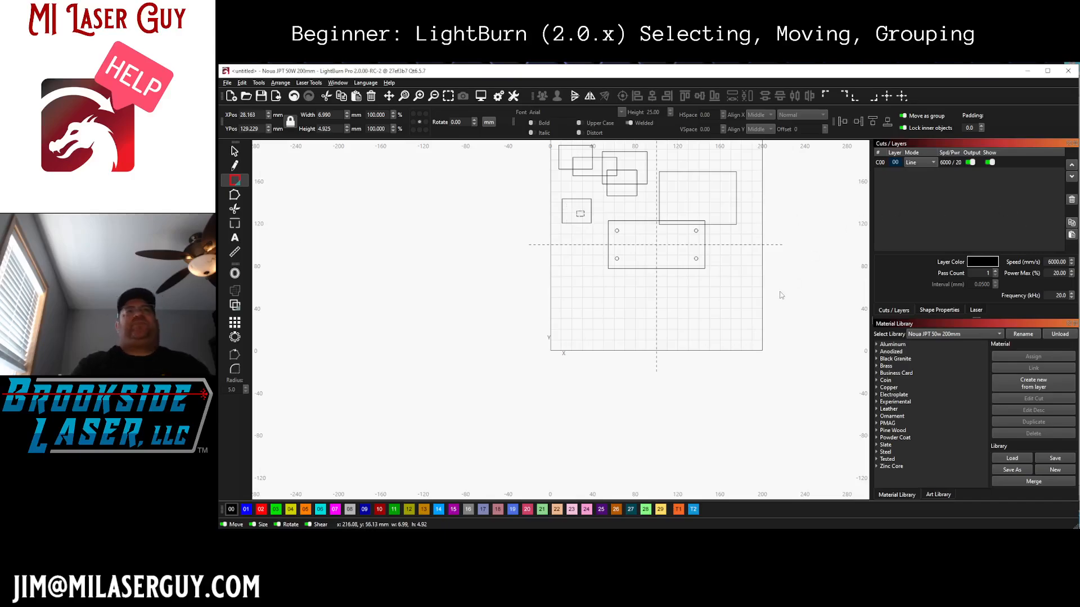
Step: Draw a rectangle about 21 × 15 mm overlapping the upper right corner of the topmost middle rectangle
scroll(692, 220, "down", 4)
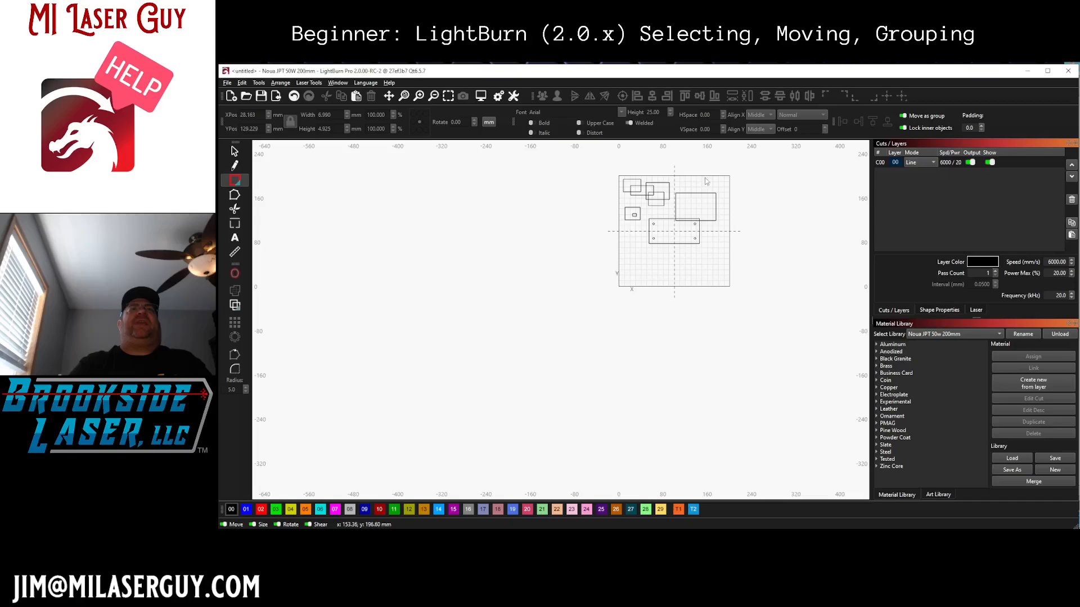
scroll(517, 293, "up", 5)
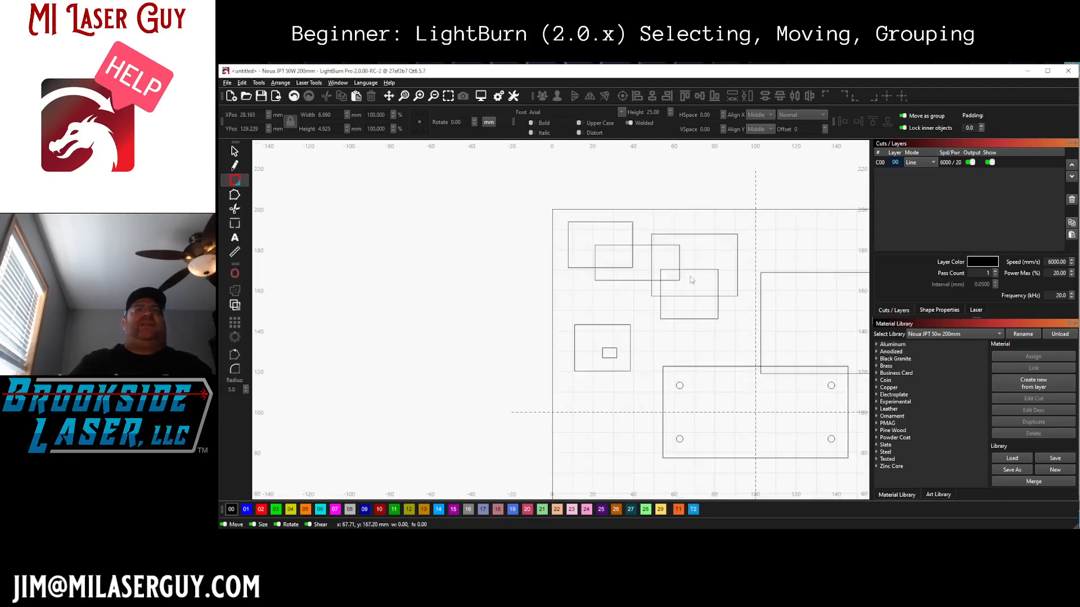
scroll(690, 276, "up", 1)
left_click_drag(779, 253, 729, 217)
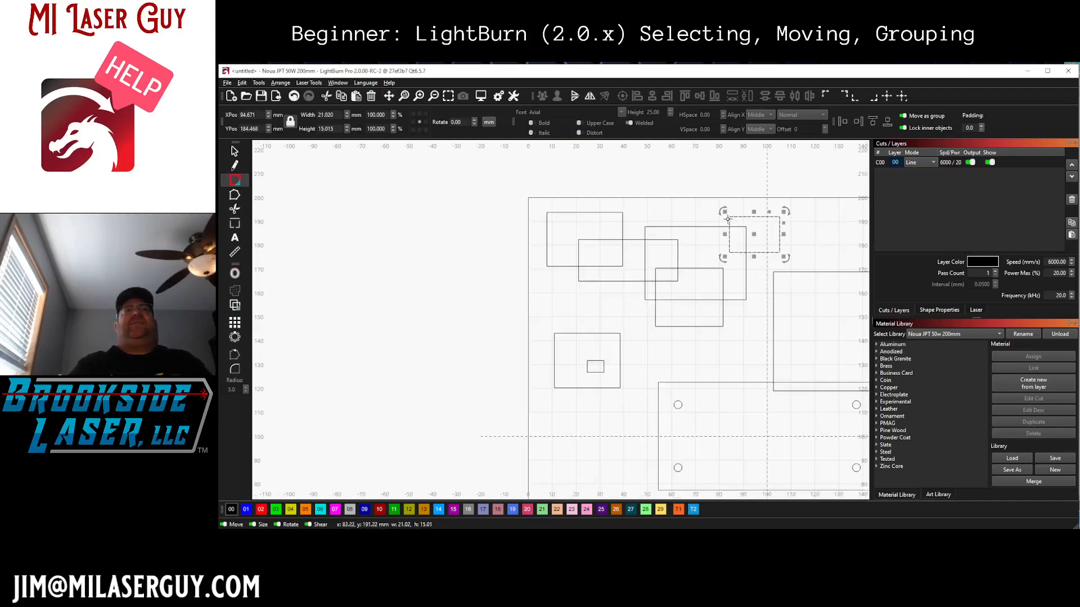
Step: Finish drawing rectangles and deselect the new upper right rectangle
key("Escape")
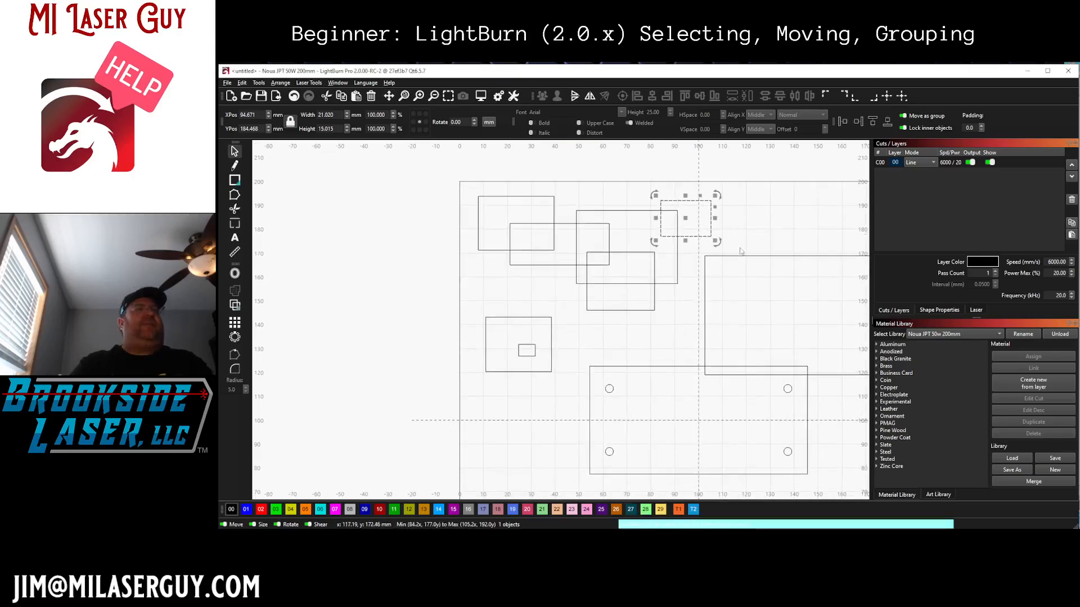
key("Escape")
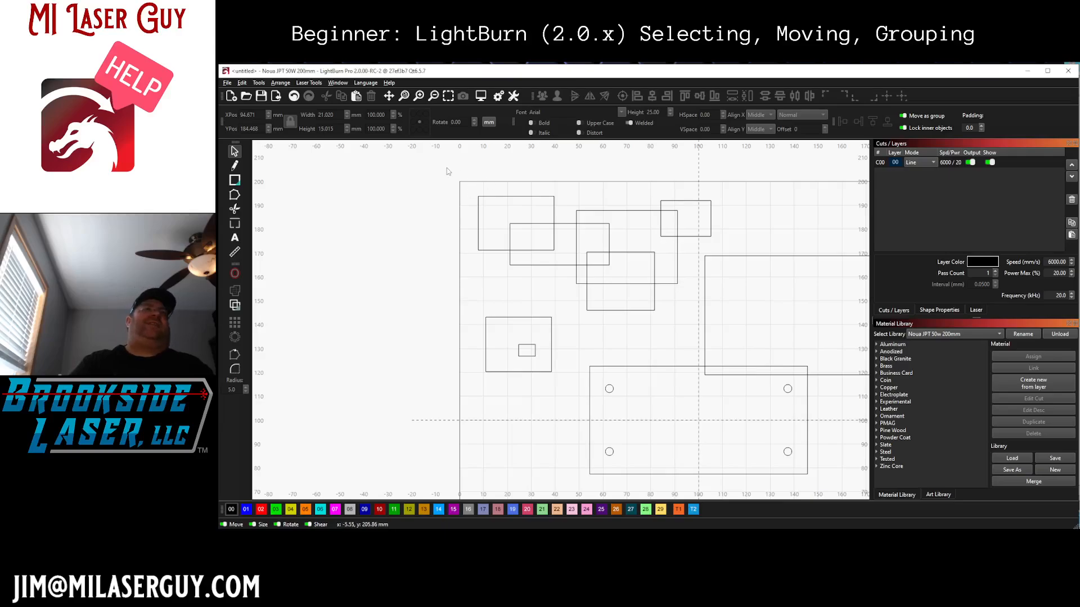
left_click_drag(447, 168, 446, 229)
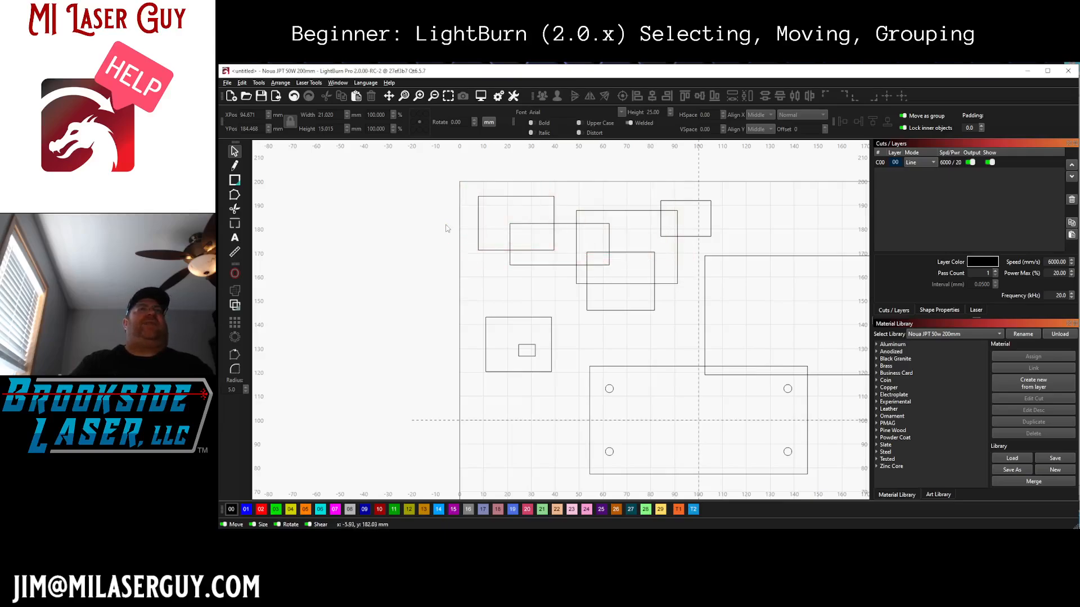
Step: Try enclosing selections across the upper rectangles, capturing the upper left one, the one overlapping its corner and the upper right one, then deselect them
left_click_drag(482, 198, 731, 251)
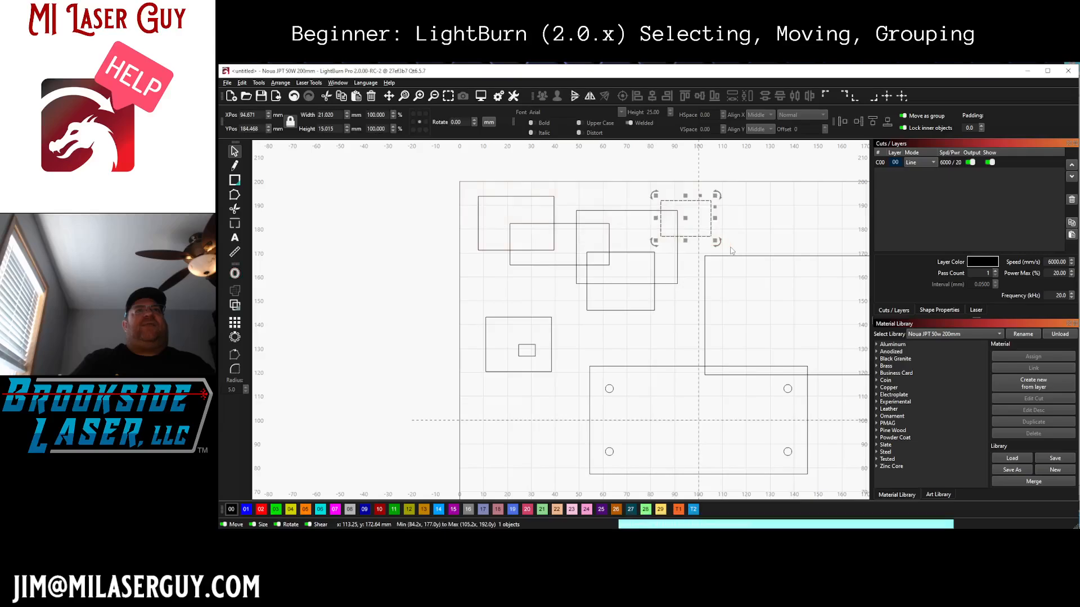
left_click(479, 208)
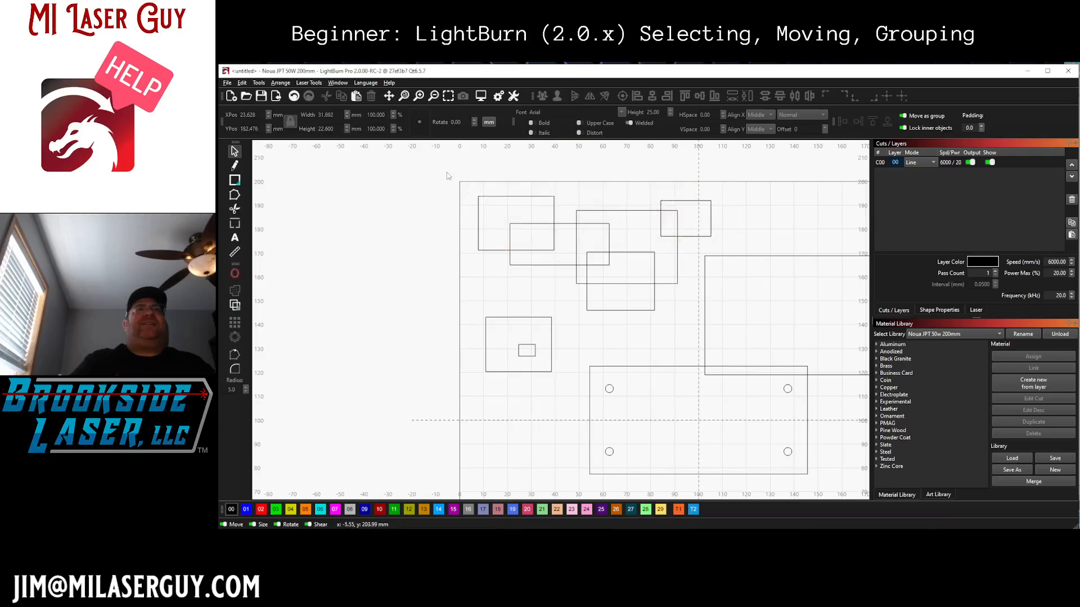
left_click_drag(446, 172, 730, 274)
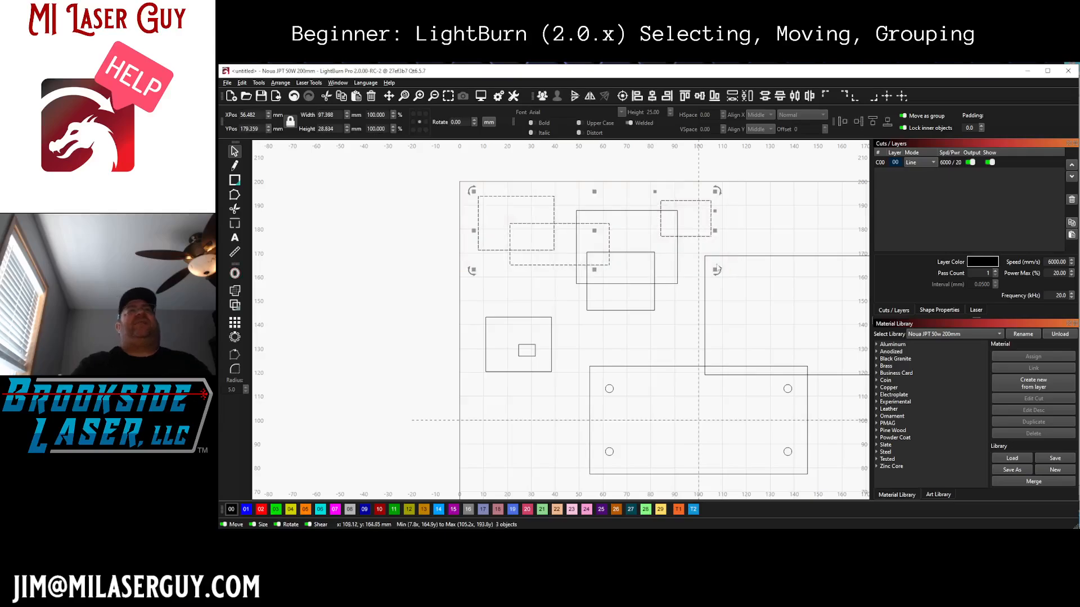
left_click(454, 225)
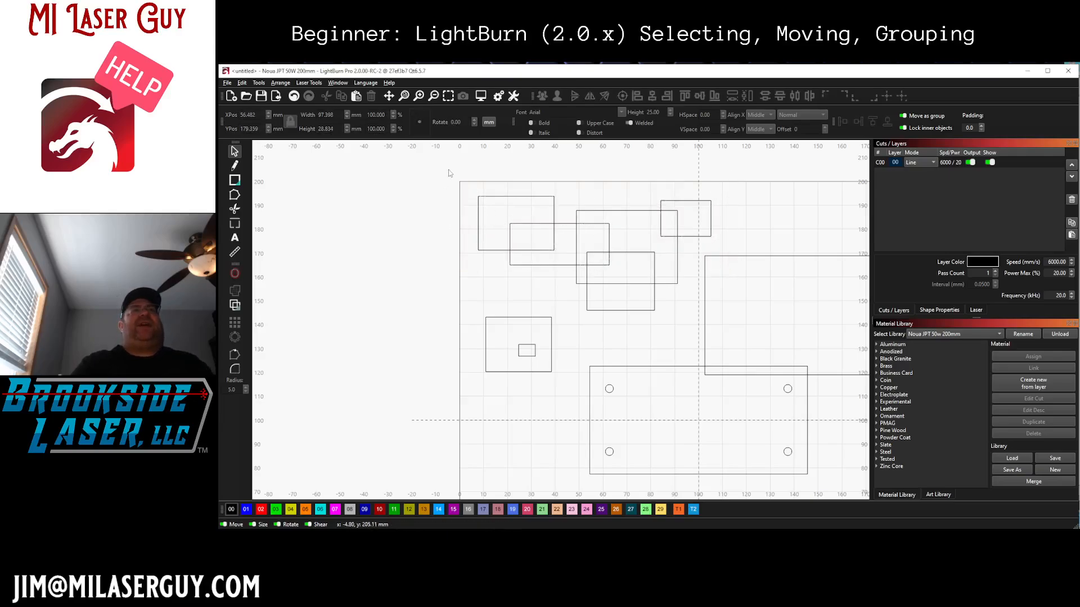
left_click_drag(448, 170, 713, 274)
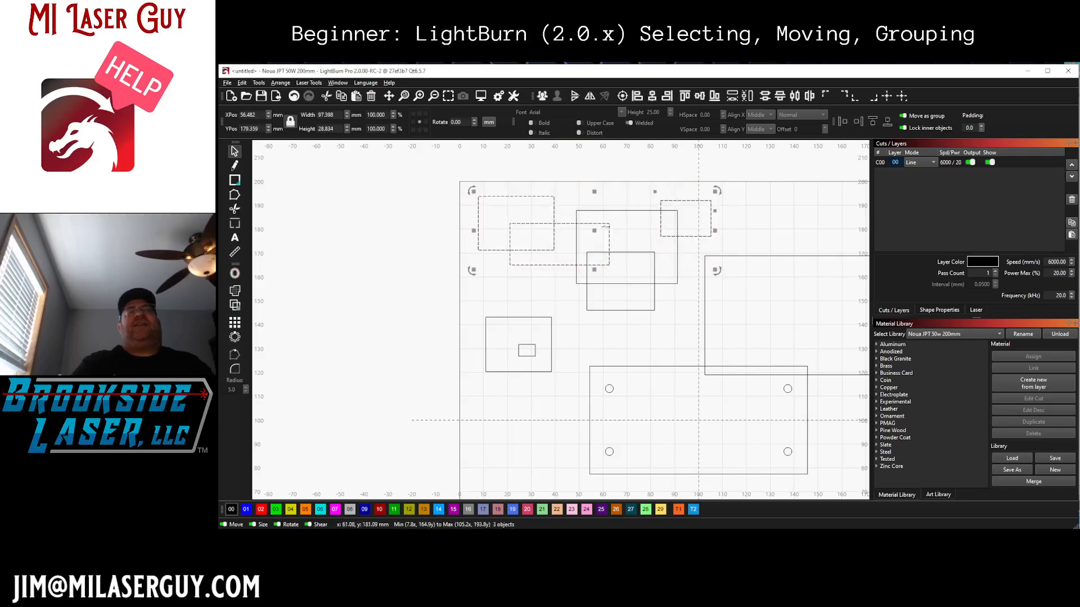
left_click(753, 246)
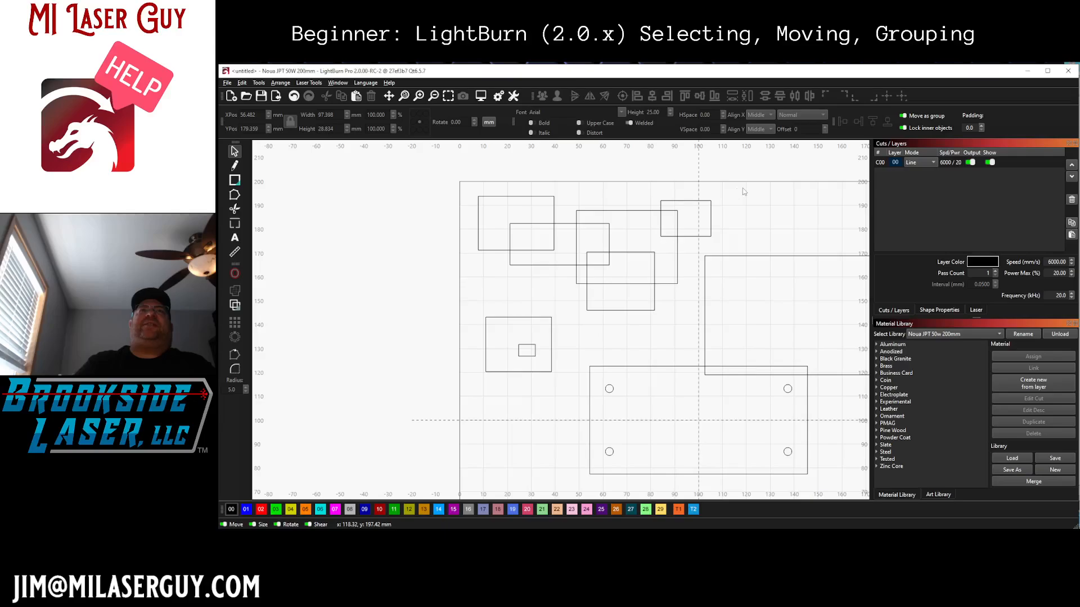
Step: Try crossing and enclosing selections along the upper edges of the top rectangles, leaving nothing selected
left_click_drag(742, 190, 469, 221)
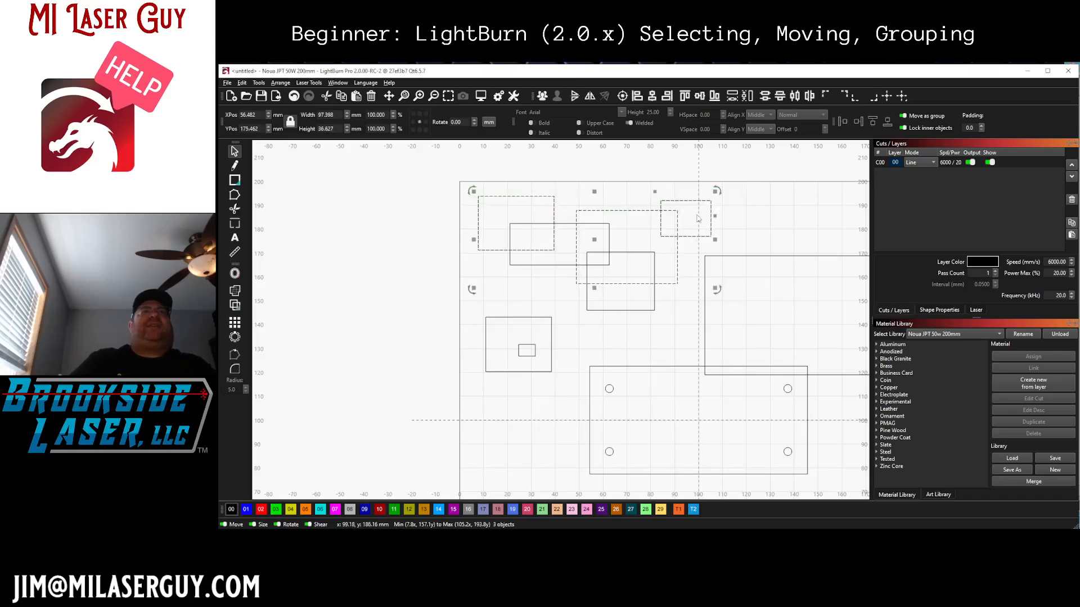
left_click_drag(753, 194, 464, 207)
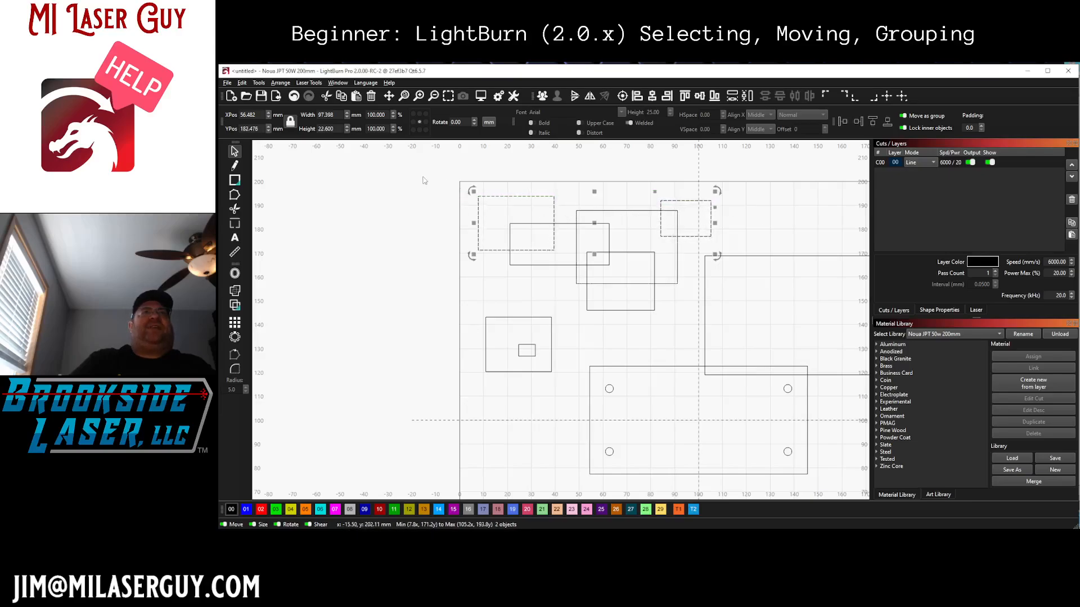
left_click_drag(430, 169, 727, 243)
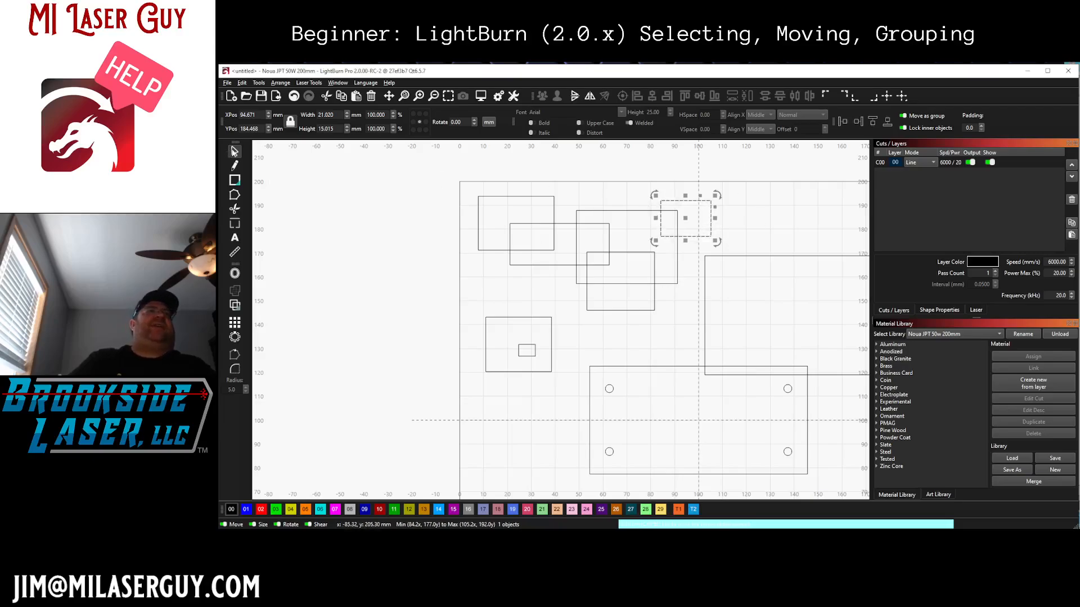
left_click(594, 202)
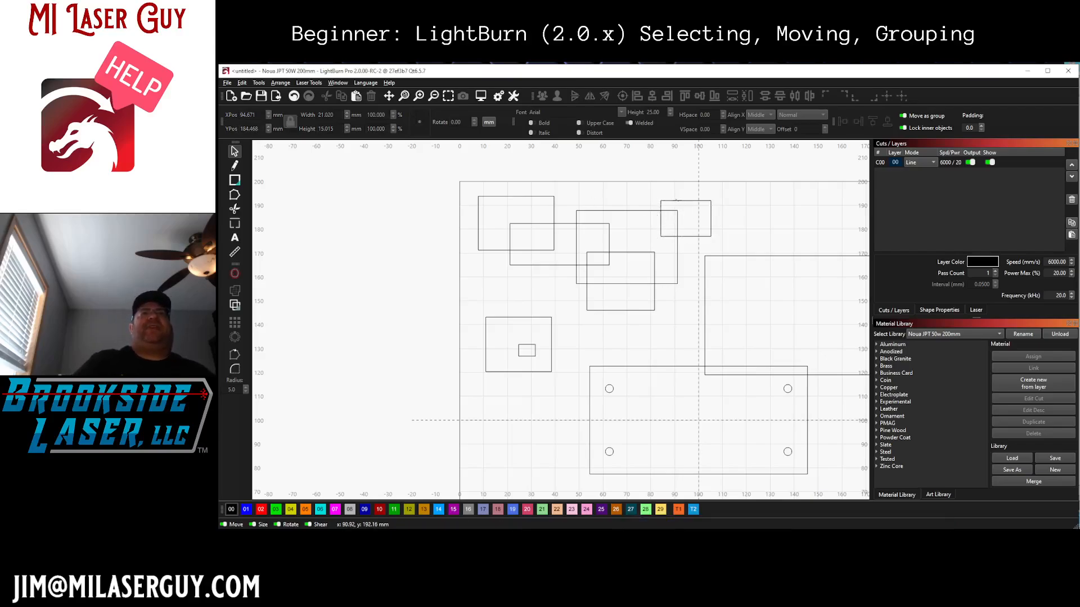
Step: Select the upper left rectangle individually, and add the upper right and topmost middle rectangles to the selection
left_click(676, 200)
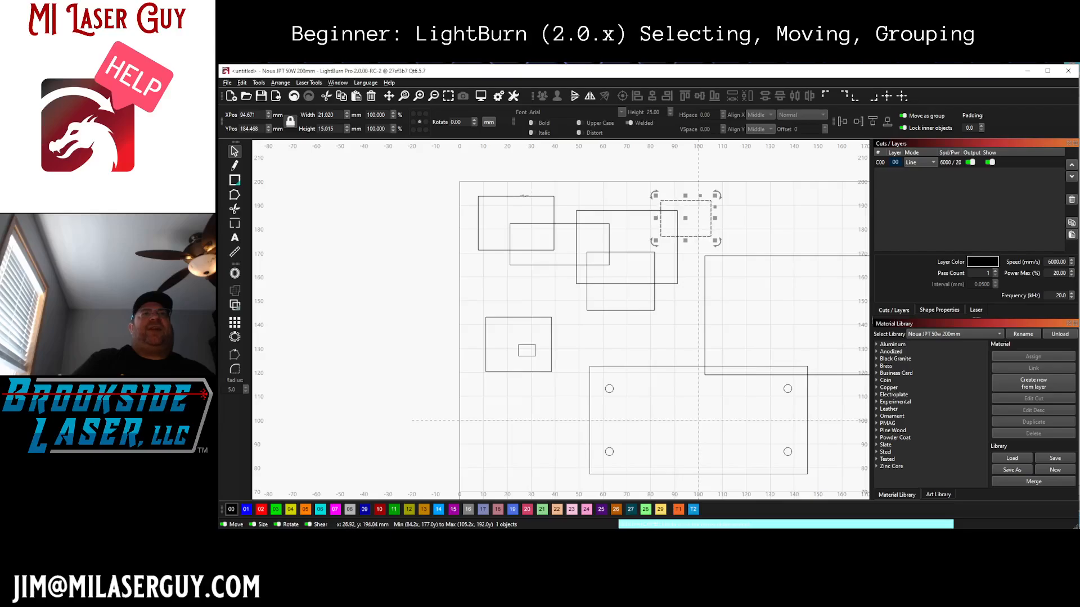
left_click(524, 196)
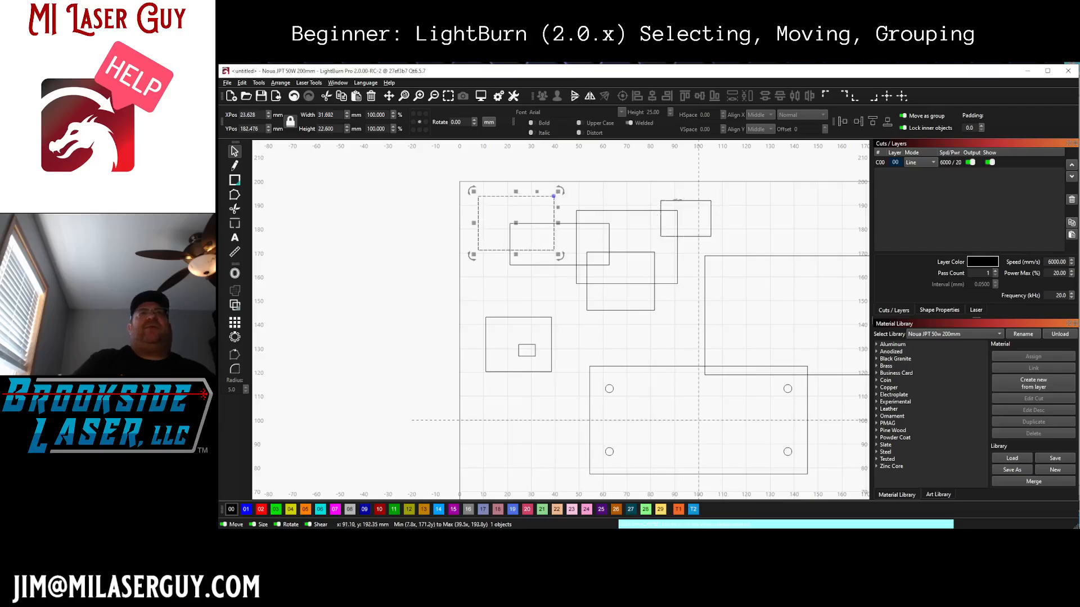
left_click(674, 200, "shift")
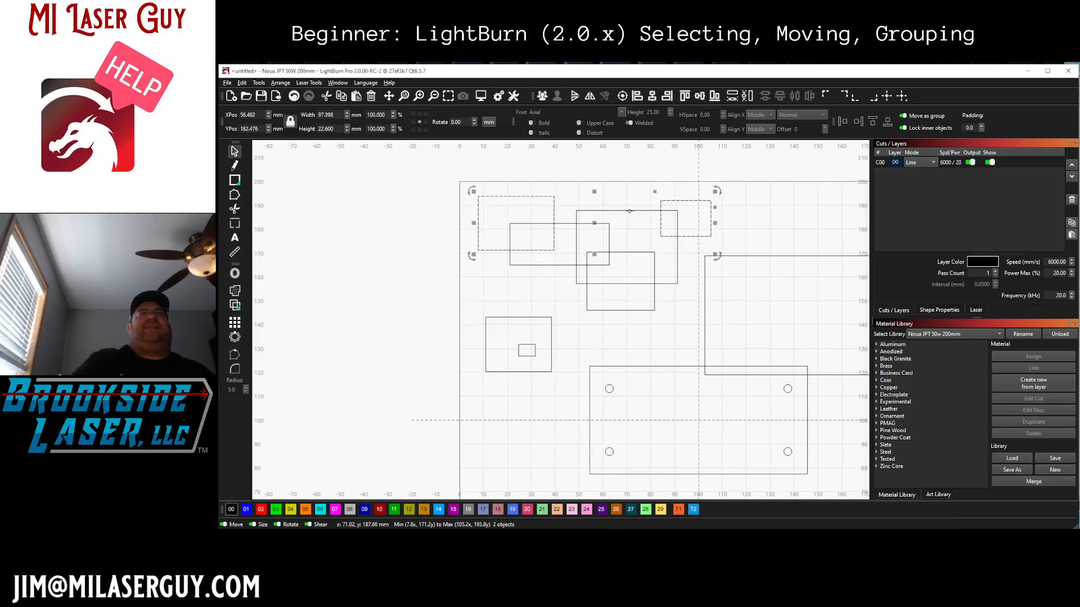
left_click(630, 211, "shift")
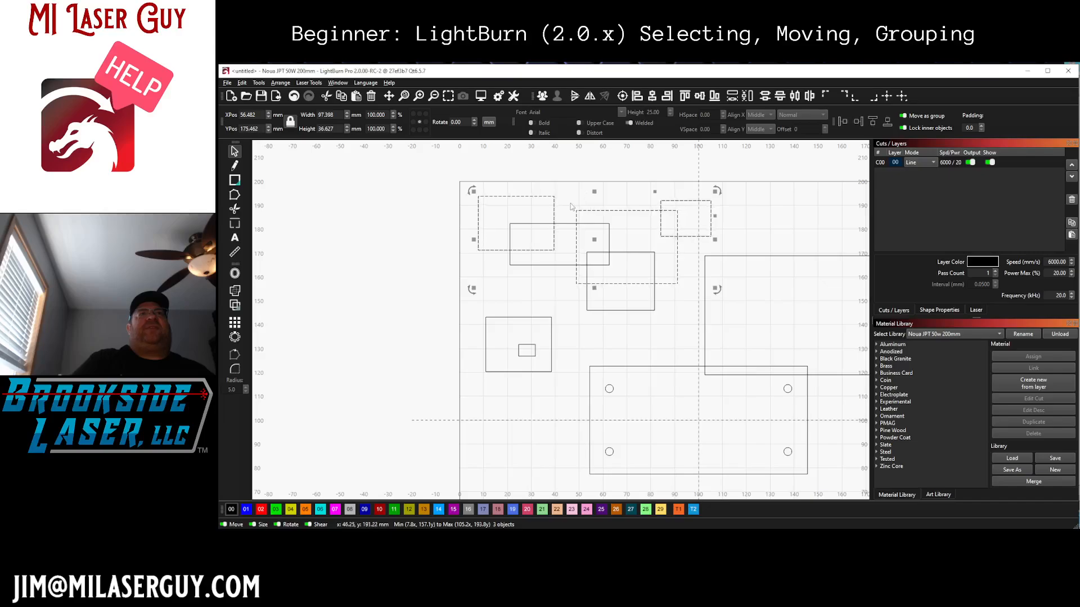
Step: Rebuild the selection from the upper left, upper right and topmost middle rectangles, remove the upper right one, and clear the selection
left_click(551, 196)
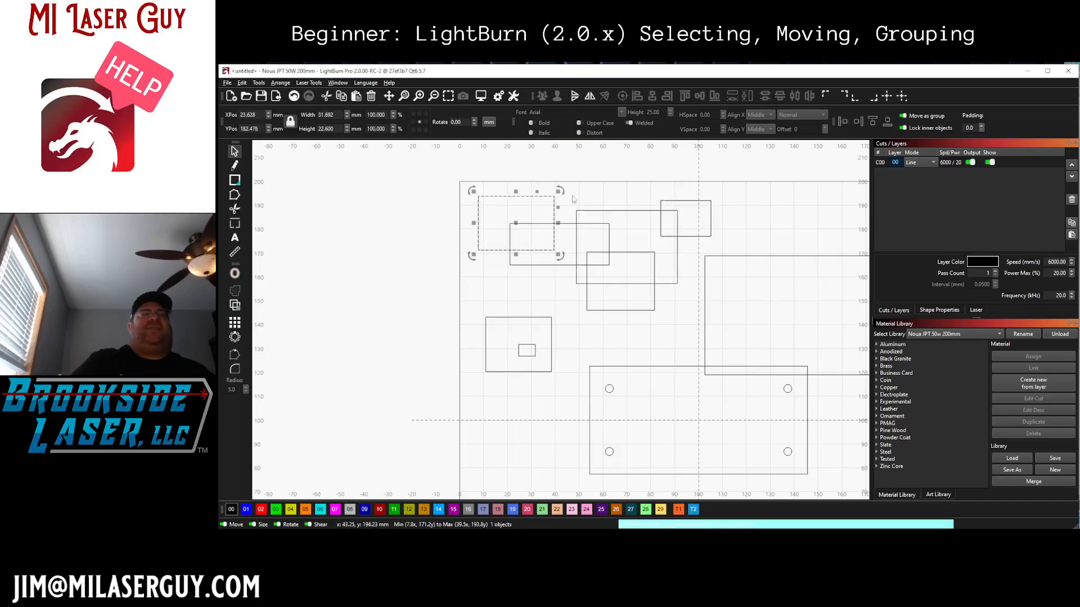
left_click(669, 200, "shift")
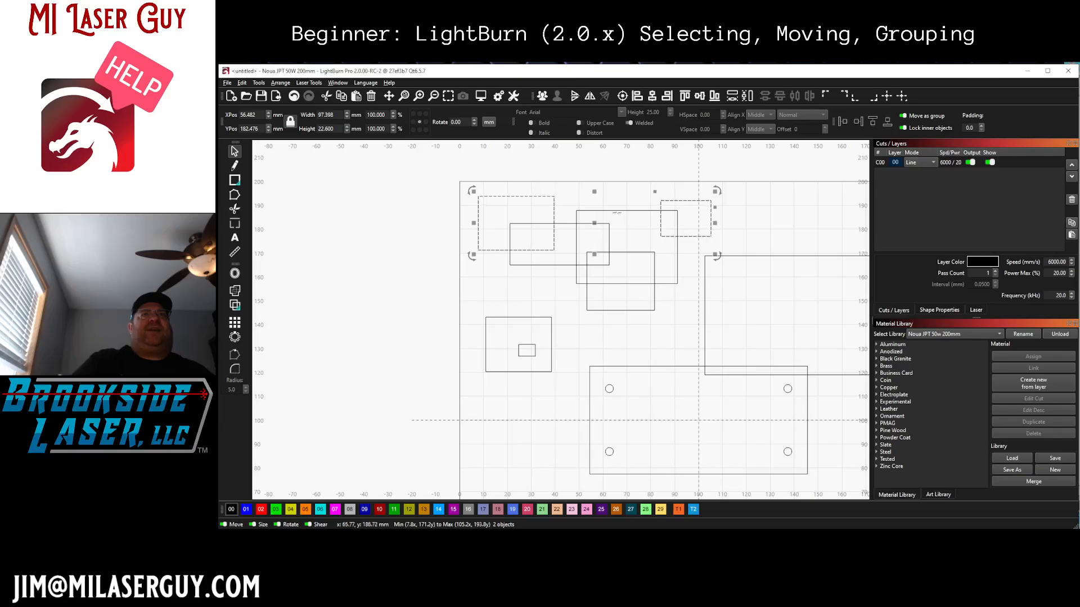
left_click(600, 211, "shift")
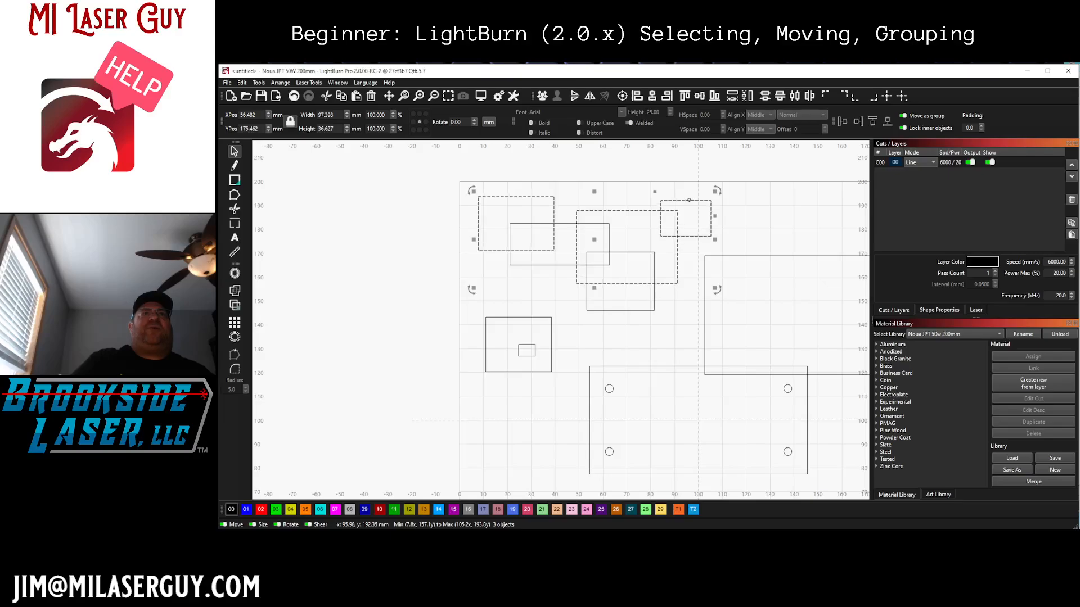
left_click(688, 200, "ctrl")
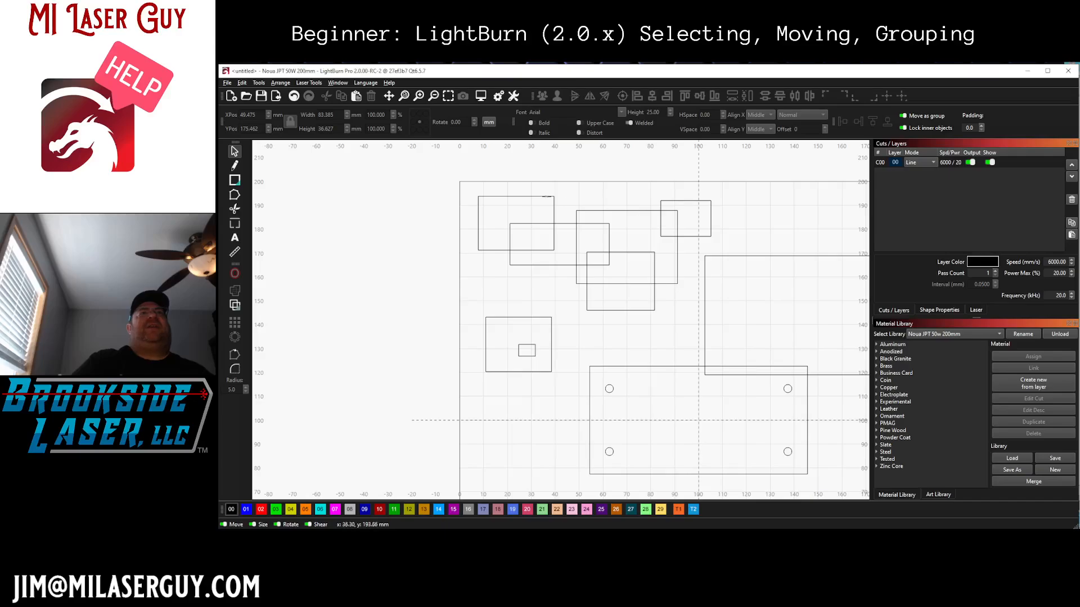
Step: Try adding and removing individual shapes until the upper left, upper right and lower middle rectangles are selected, then deselect them
left_click_drag(458, 183, 626, 268)
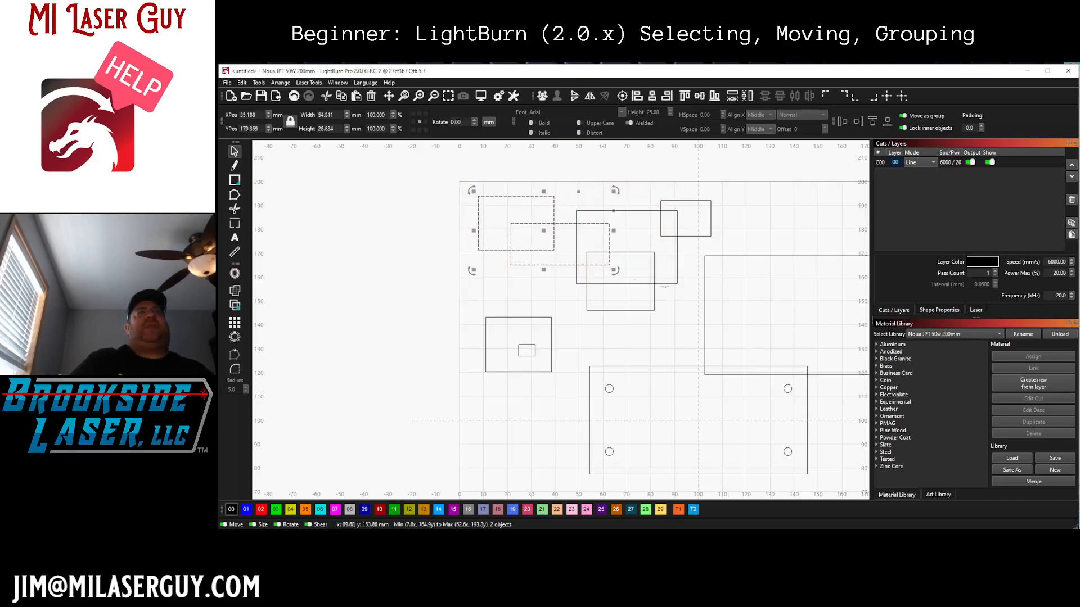
left_click(577, 211)
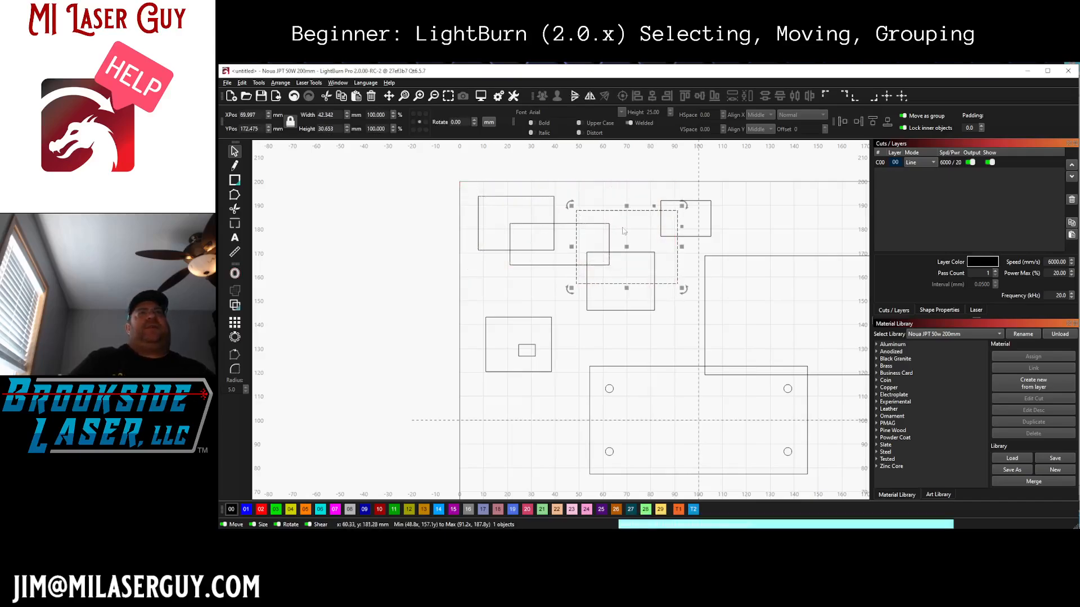
left_click(689, 235, "shift")
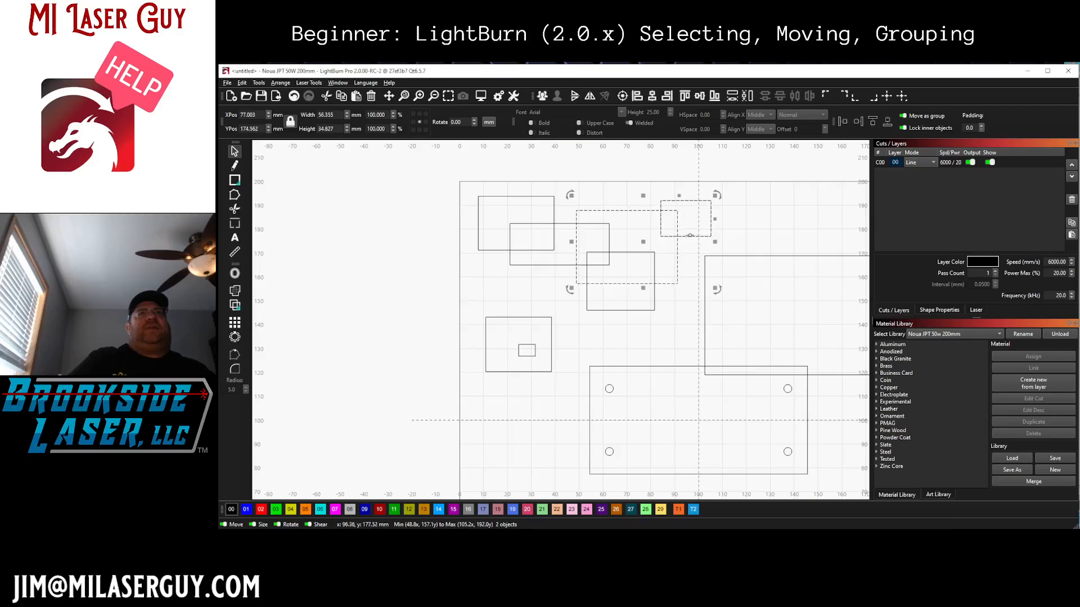
left_click(653, 298, "shift")
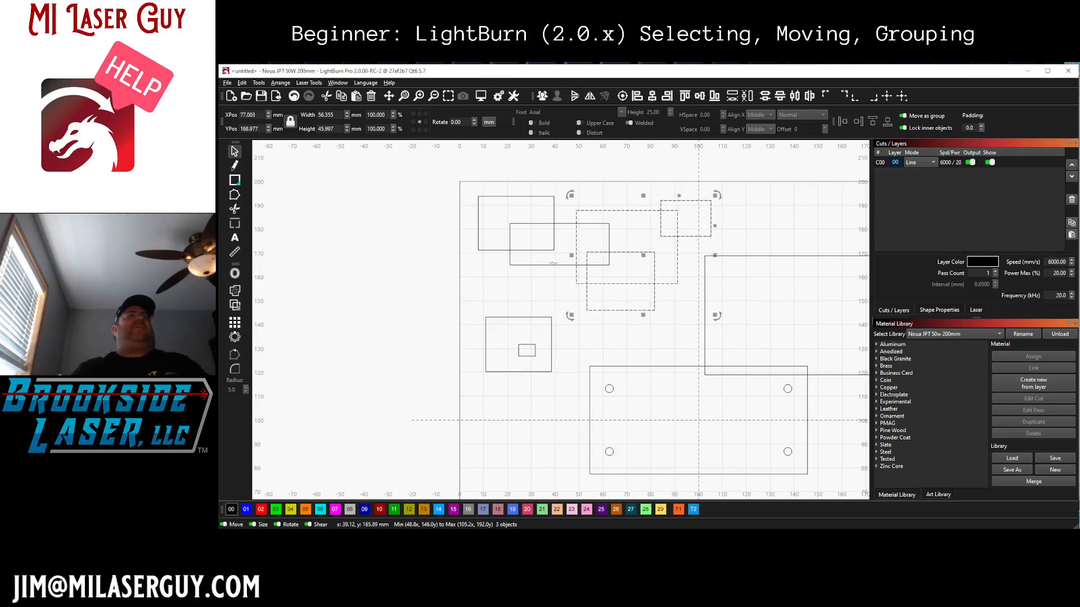
left_click(557, 265, "shift")
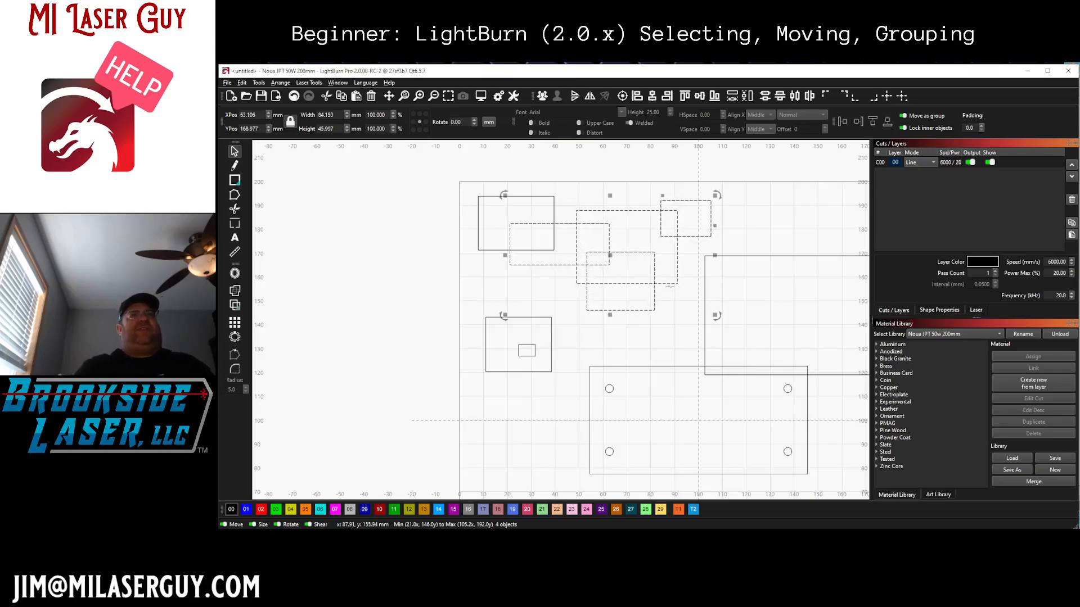
left_click(552, 203, "shift")
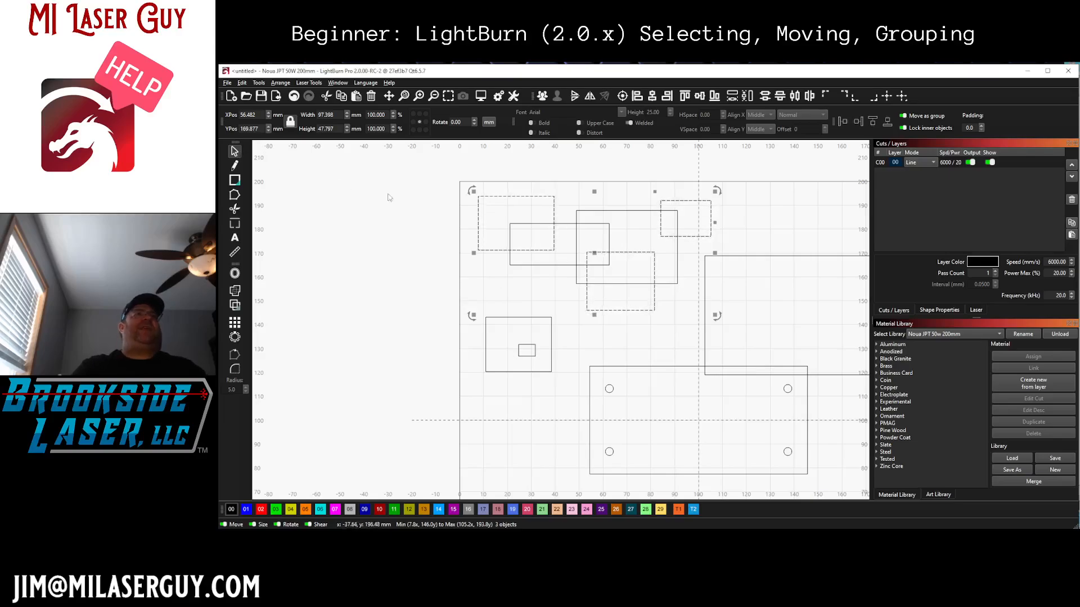
left_click(419, 198)
Step: Select all five upper rectangles with one enclosing window, remove the upper right one from the selection, and deselect the rest
left_click_drag(465, 198, 769, 324)
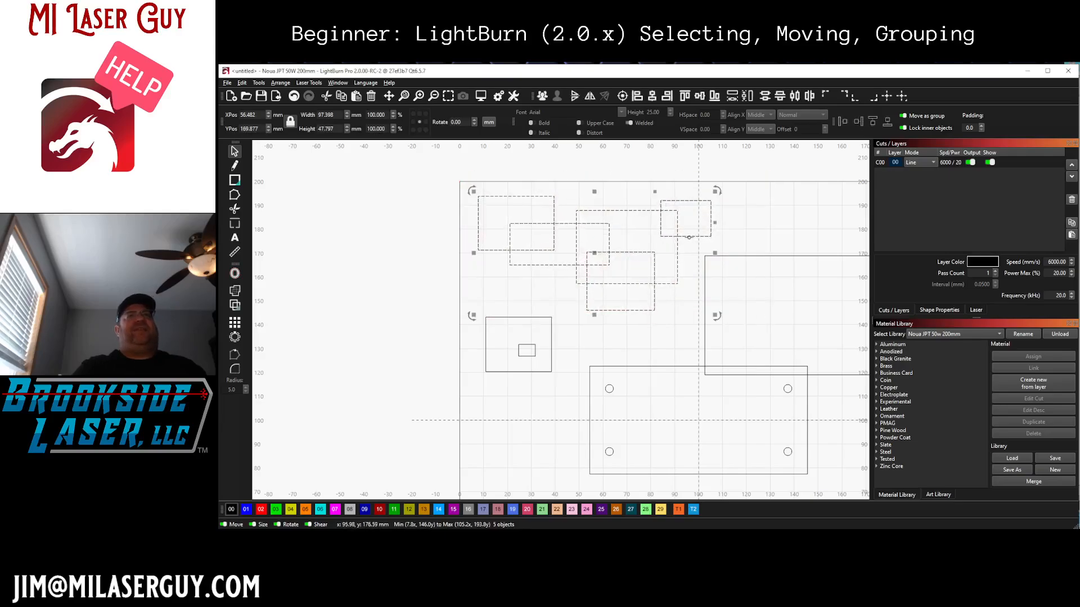
left_click(689, 236, "shift")
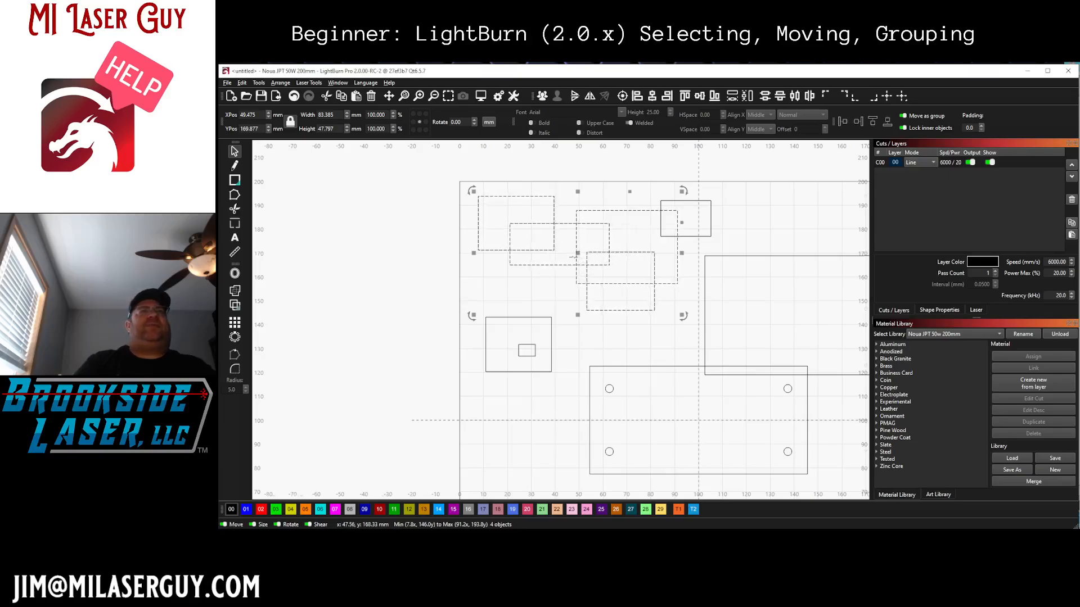
scroll(573, 257, "up", 2)
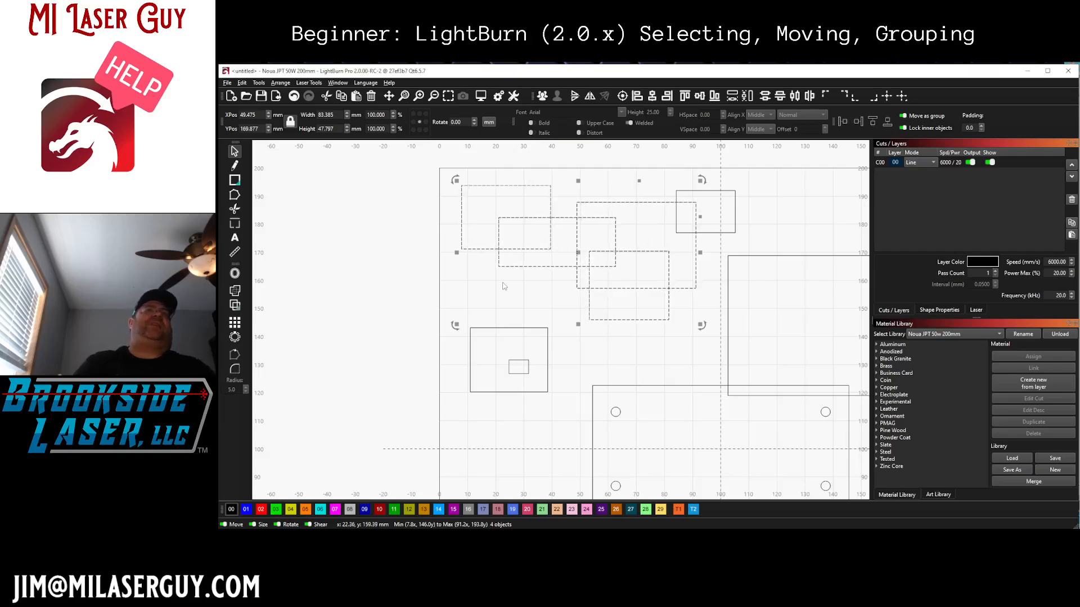
left_click(456, 243)
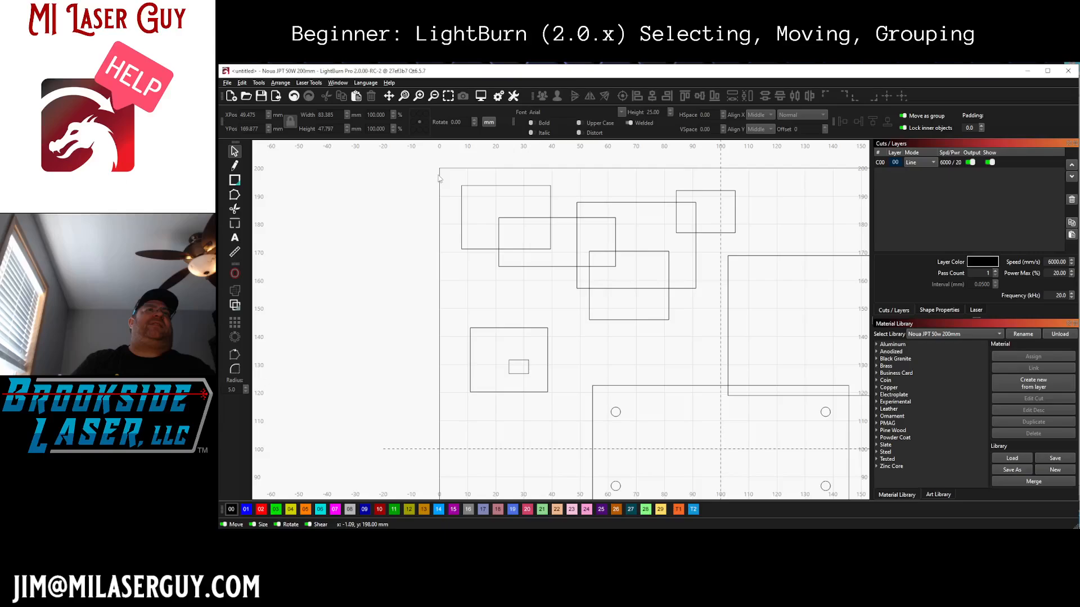
Step: Select the complete set of five upper rectangles with an enclosing window, and clear the selection
left_click_drag(441, 175, 745, 336)
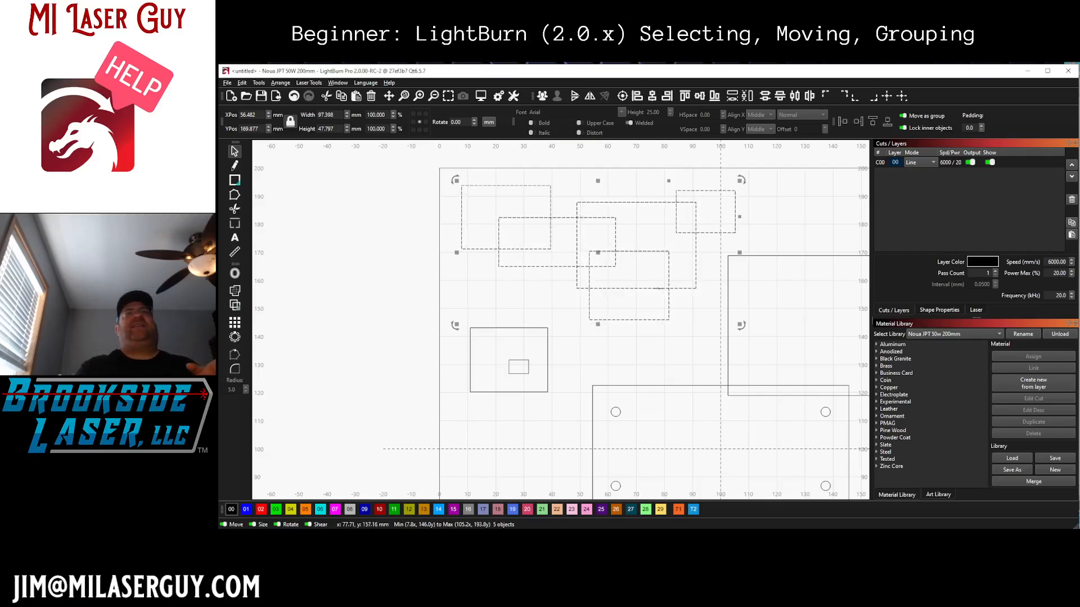
scroll(658, 289, "down", 3)
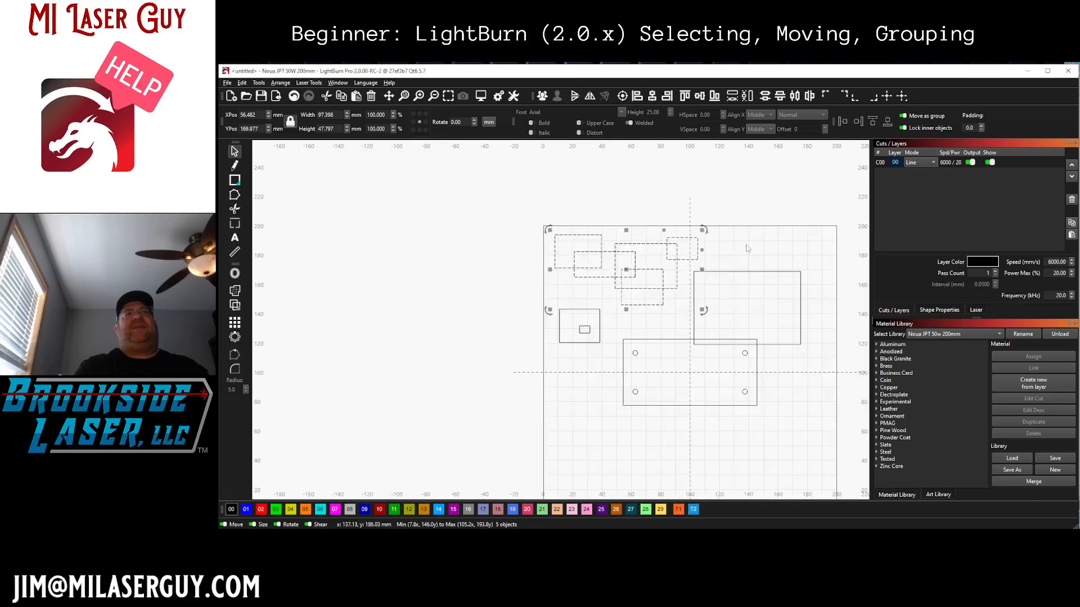
left_click(674, 276)
scroll(567, 276, "up", 5)
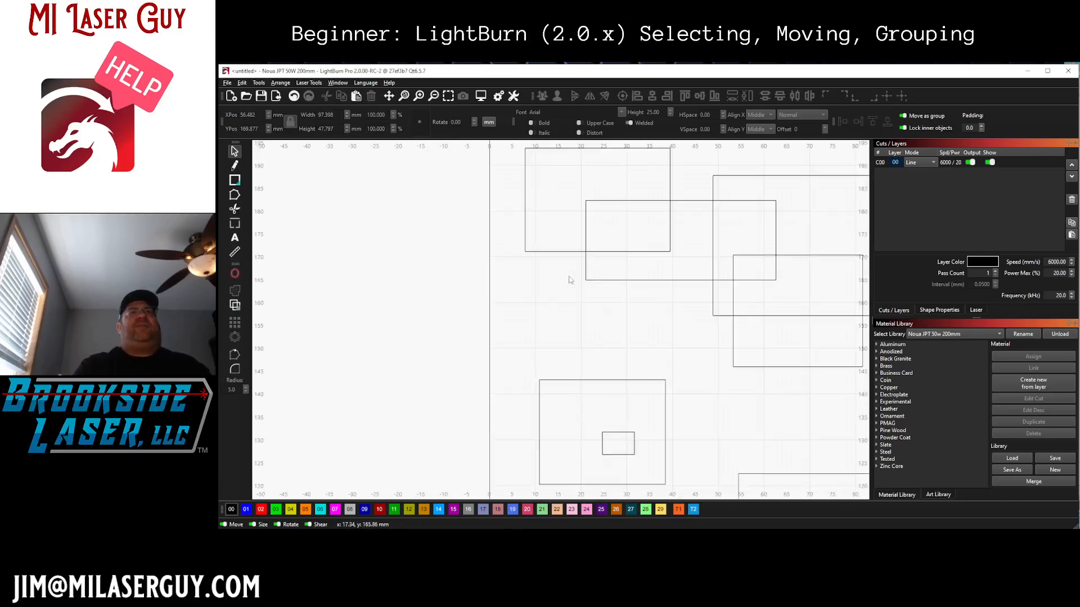
left_click_drag(699, 314, 575, 361)
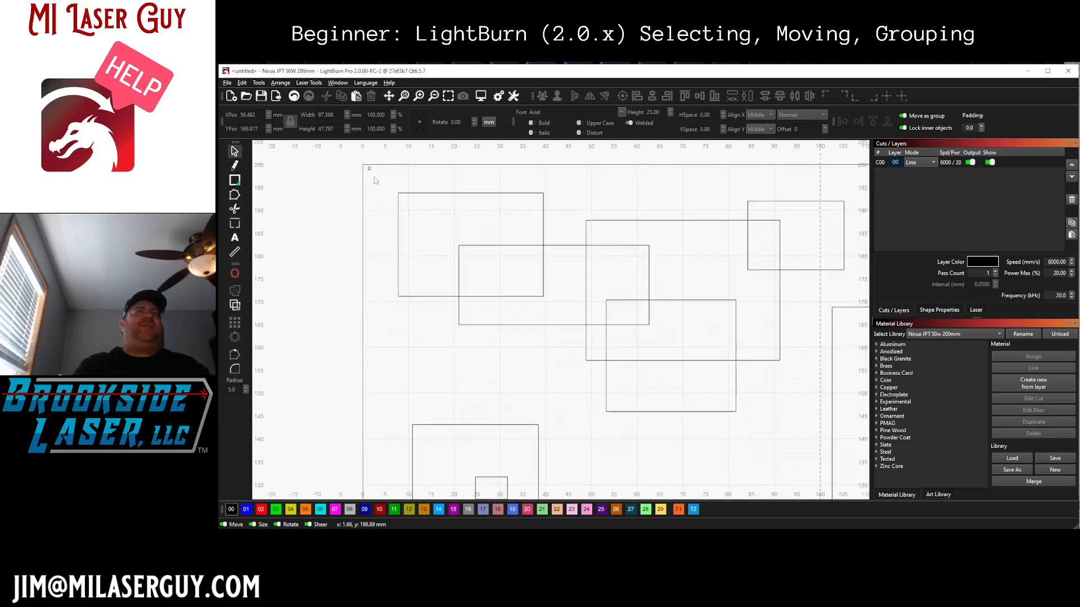
Step: Select all five upper rectangles, clear the selection, and select only the two overlapping upper-left rectangles with a selection window
left_click_drag(369, 167, 849, 435)
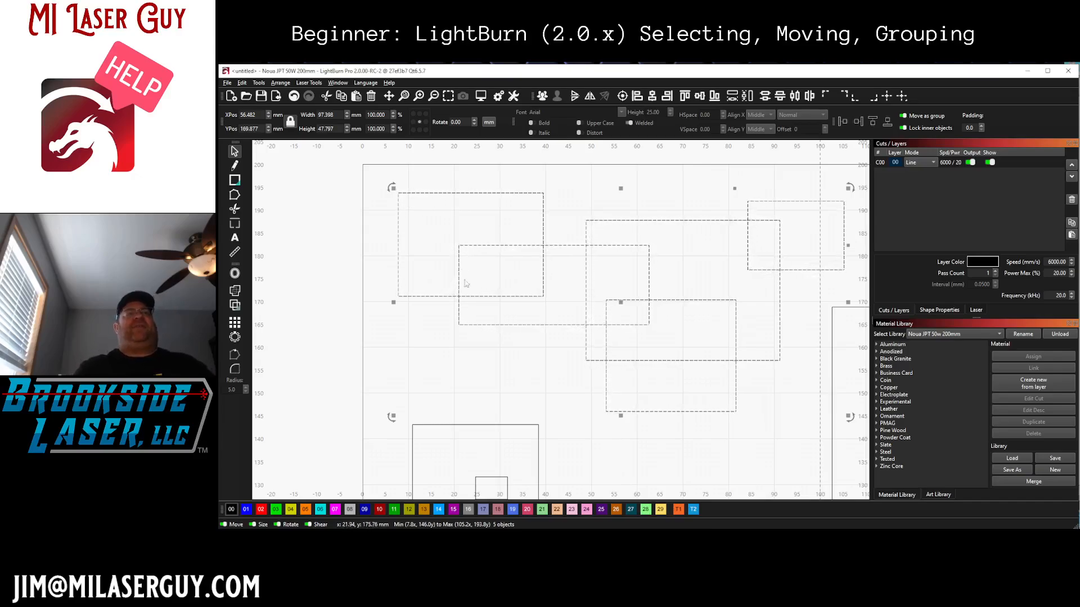
left_click(516, 357)
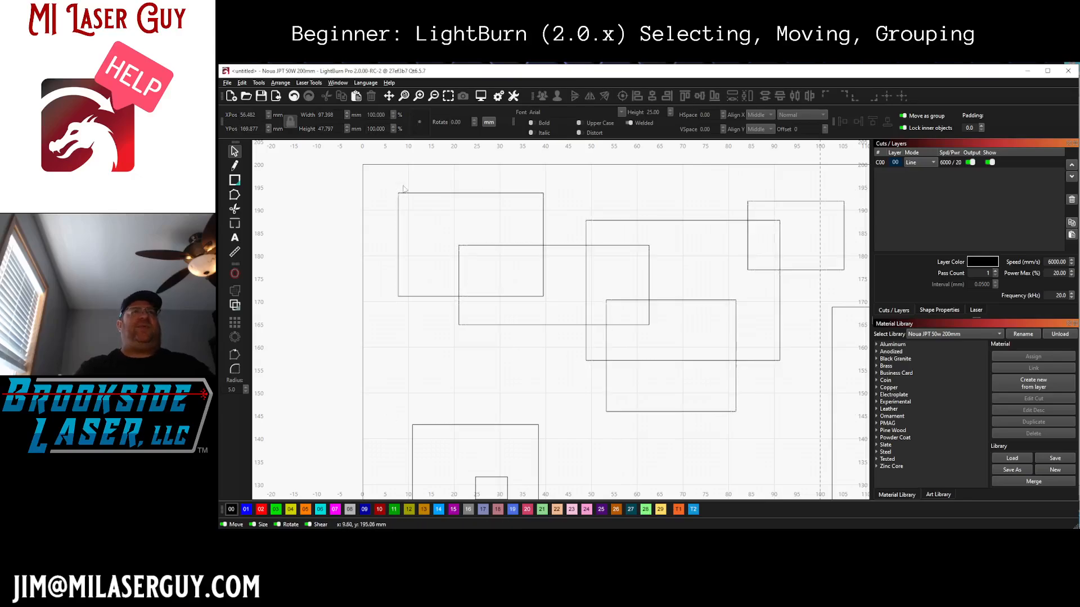
left_click_drag(380, 179, 410, 172)
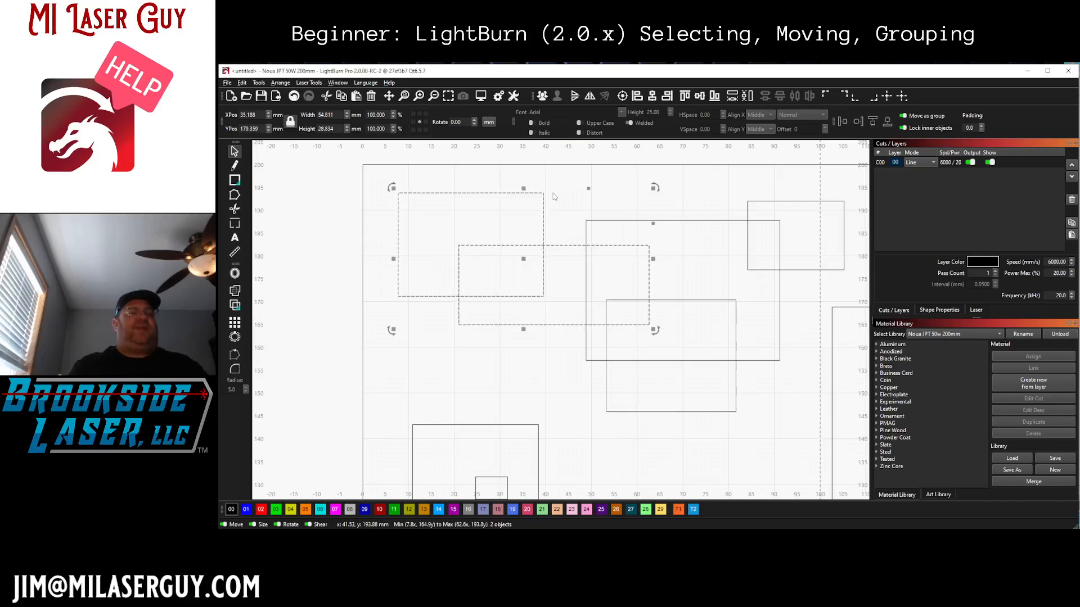
Step: Practise grouping and ungrouping the two overlapping upper-left rectangles several times, ending ungrouped, and clear the selection
key("ctrl+g")
key("ctrl+shift+g")
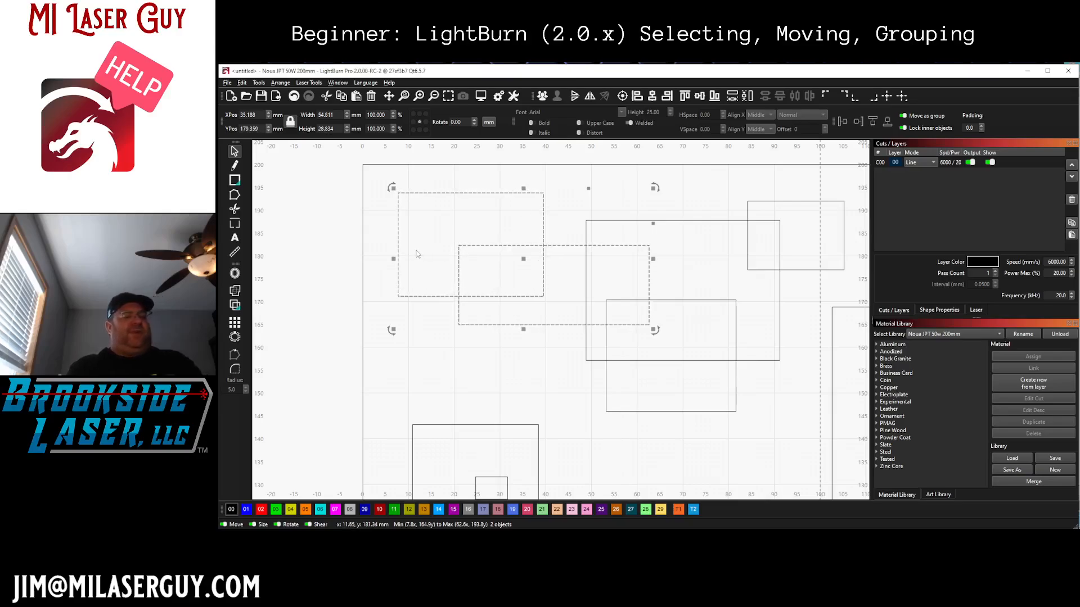
key("ctrl+g")
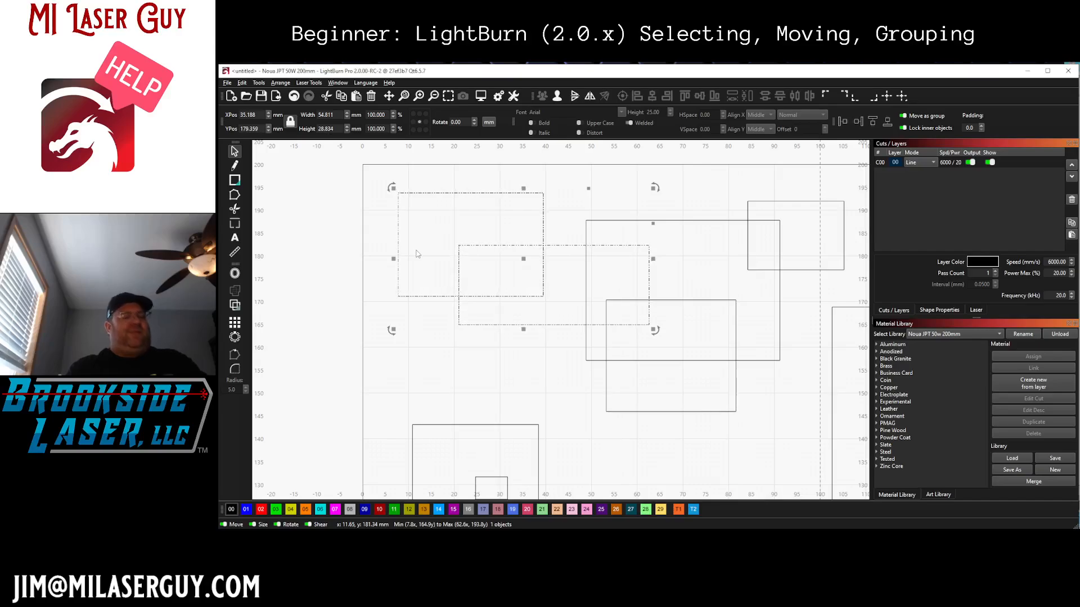
key("ctrl+shift+g")
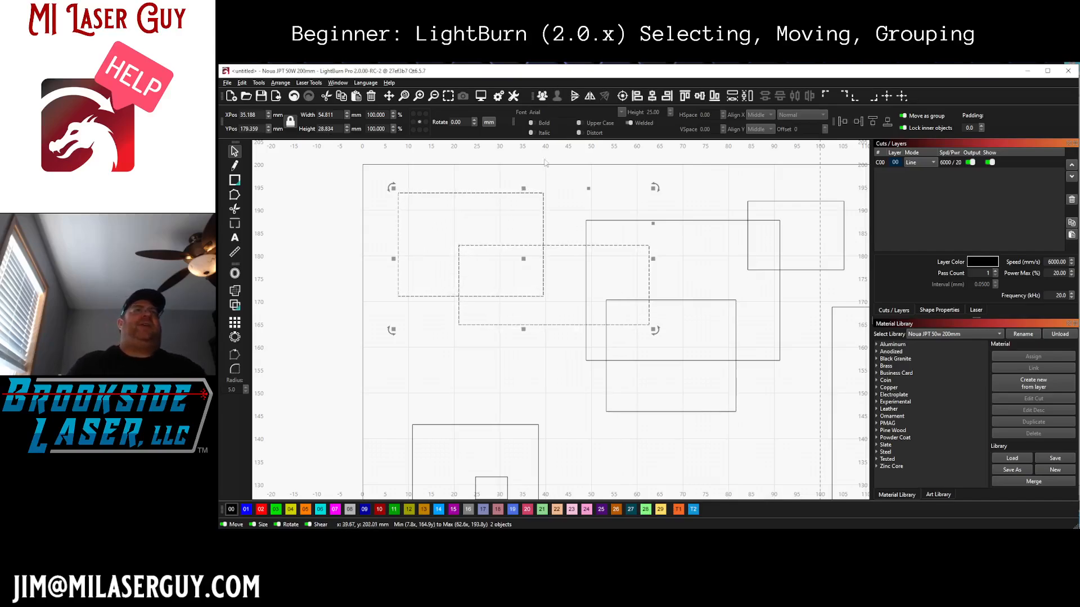
left_click(542, 97)
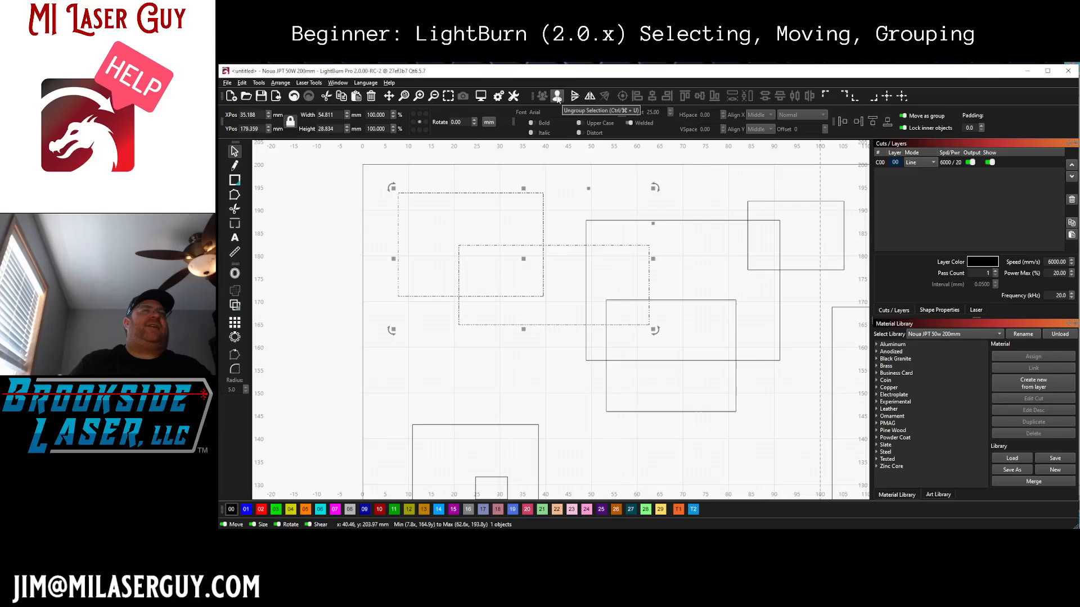
left_click(556, 97)
left_click(565, 278)
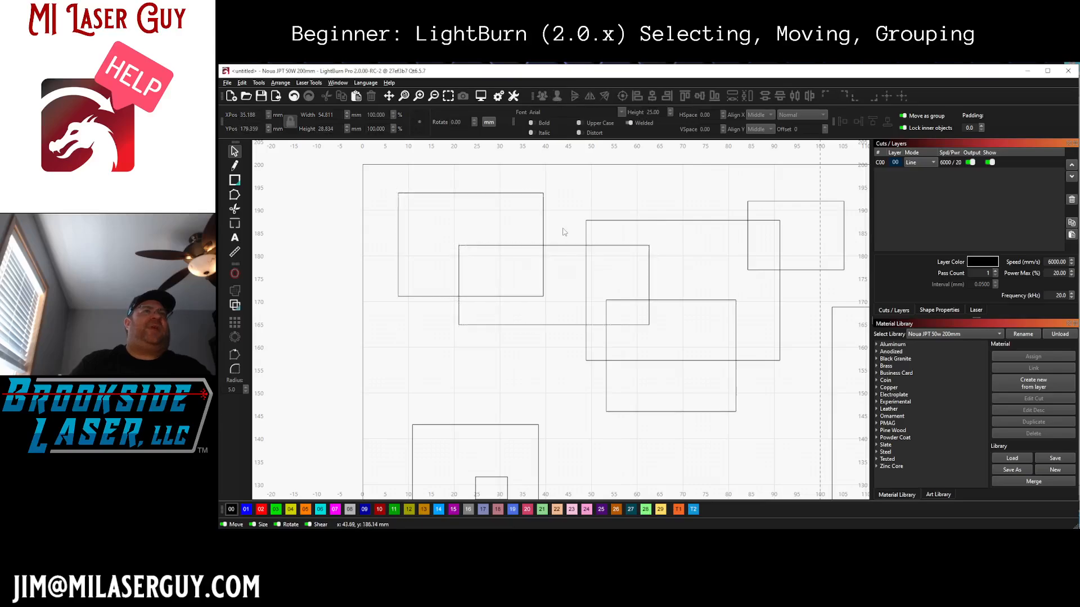
Step: Group the wide middle-left rectangle with the upper left one, and reselect the group through one of its edges
left_click(459, 248)
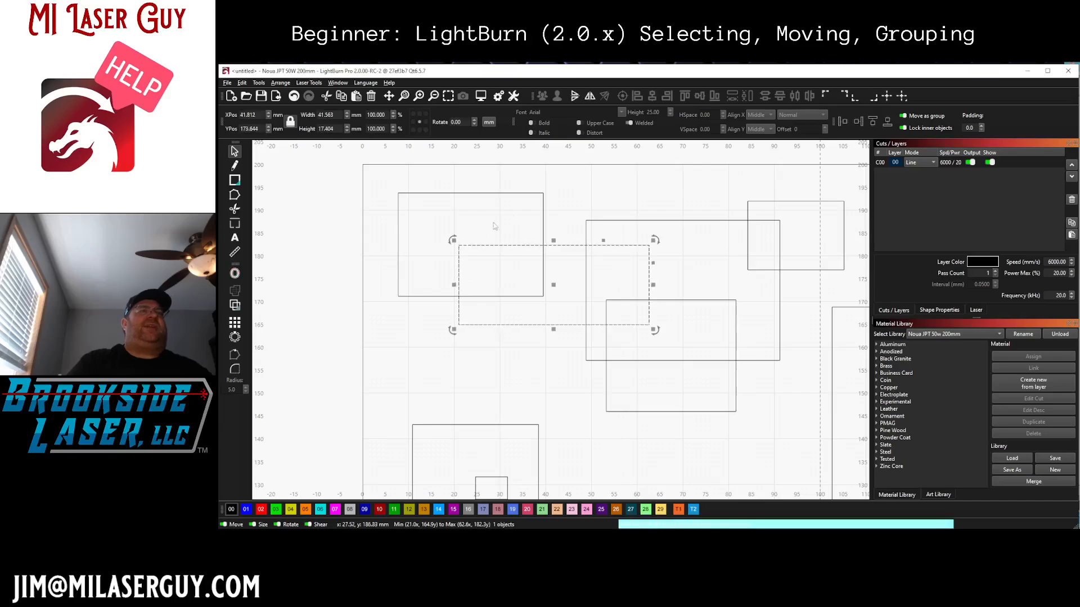
left_click(541, 201, "shift")
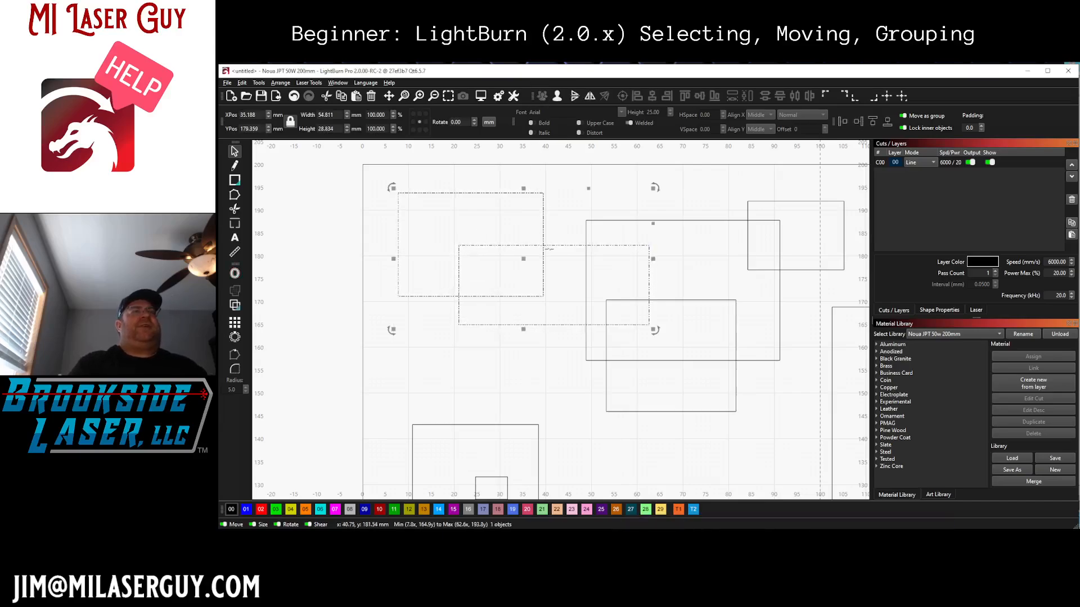
left_click(442, 308)
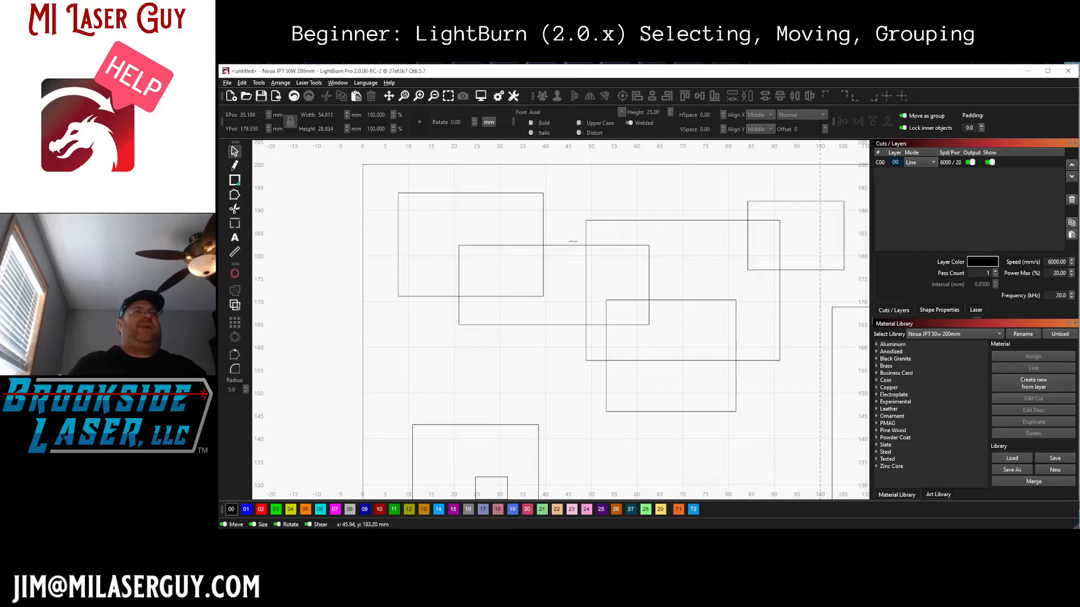
left_click(568, 245)
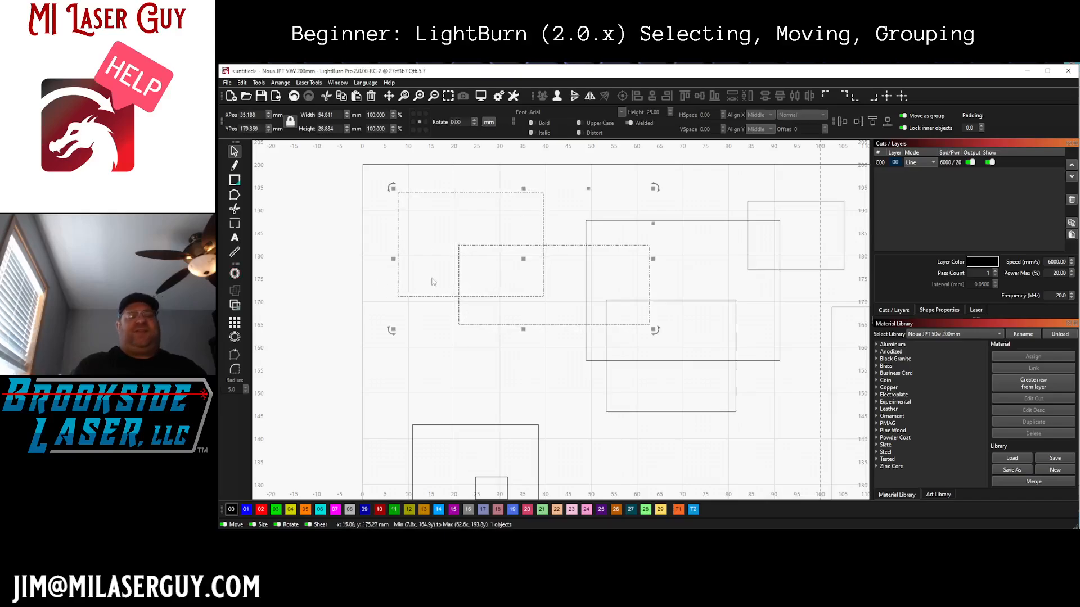
Step: Nudge the two-rectangle group right, left, down and up, and move it about 4 mm down as one object
key("Right")
key("Left")
key("Down")
key("Up")
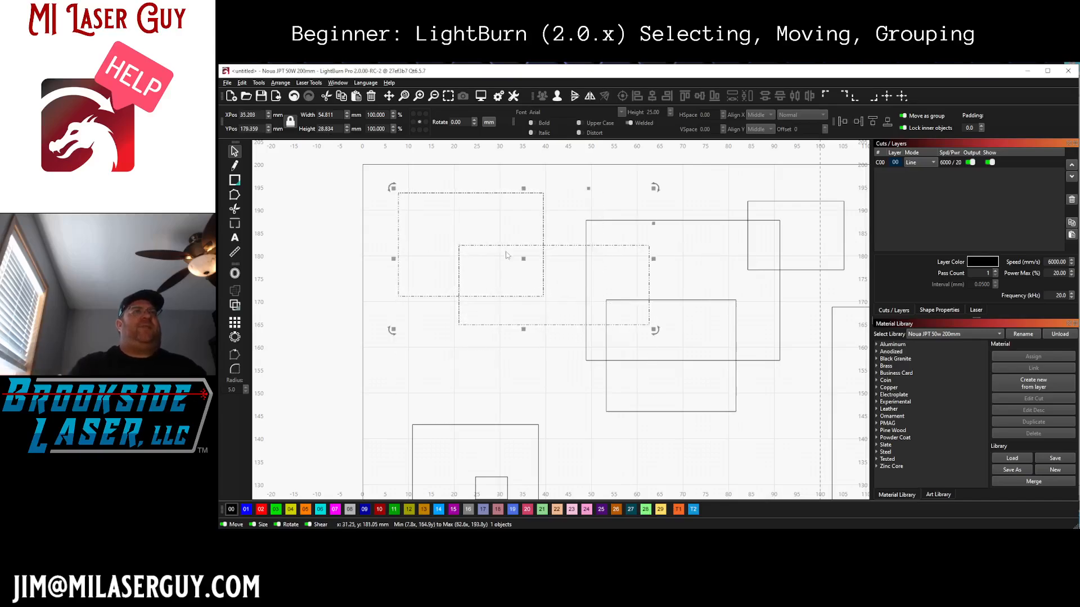
left_click_drag(526, 261, 568, 283)
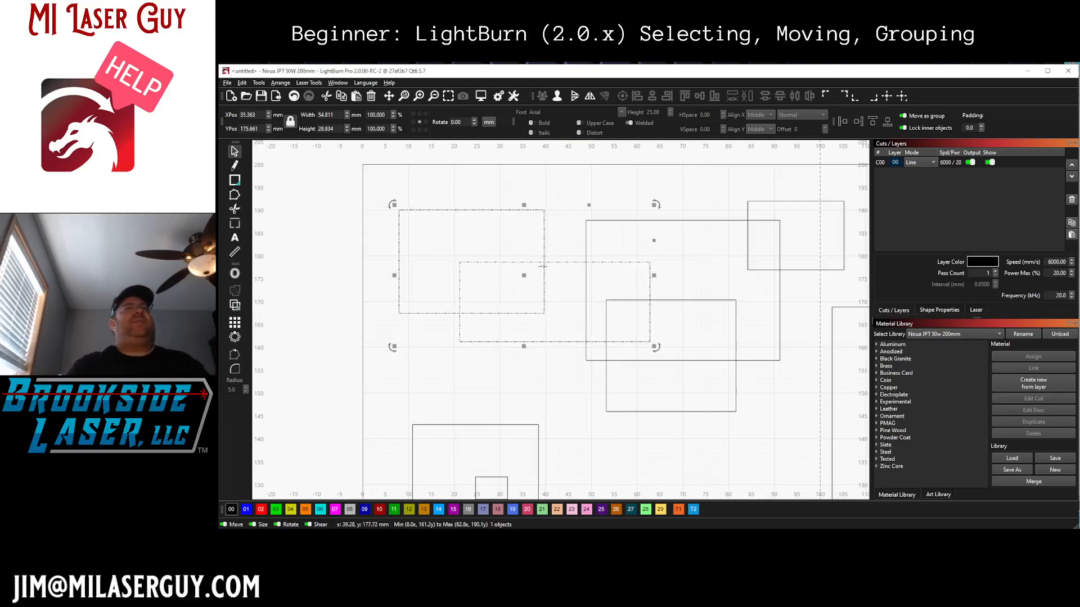
left_click(574, 243)
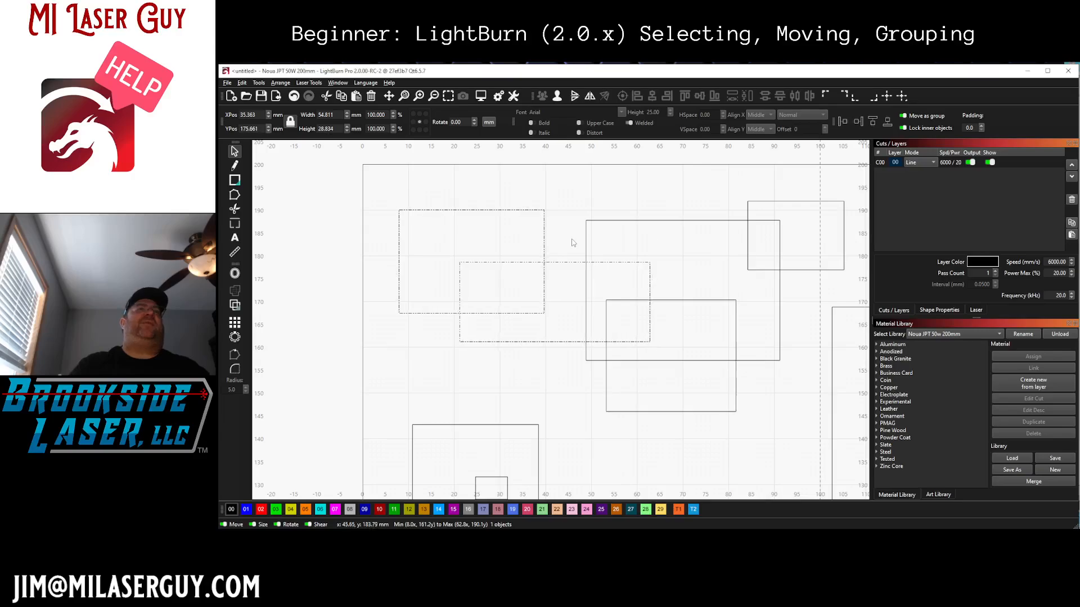
left_click(527, 262)
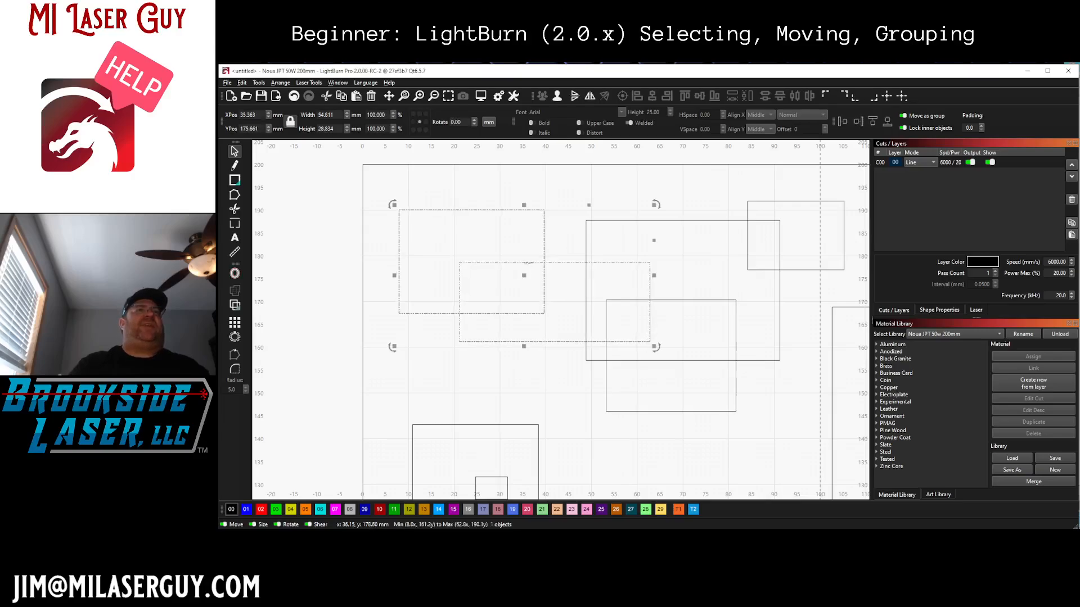
Step: Ungroup the two rectangles, narrow the wide one to about 22 mm, and centre it inside the upper left rectangle
key("ctrl+u")
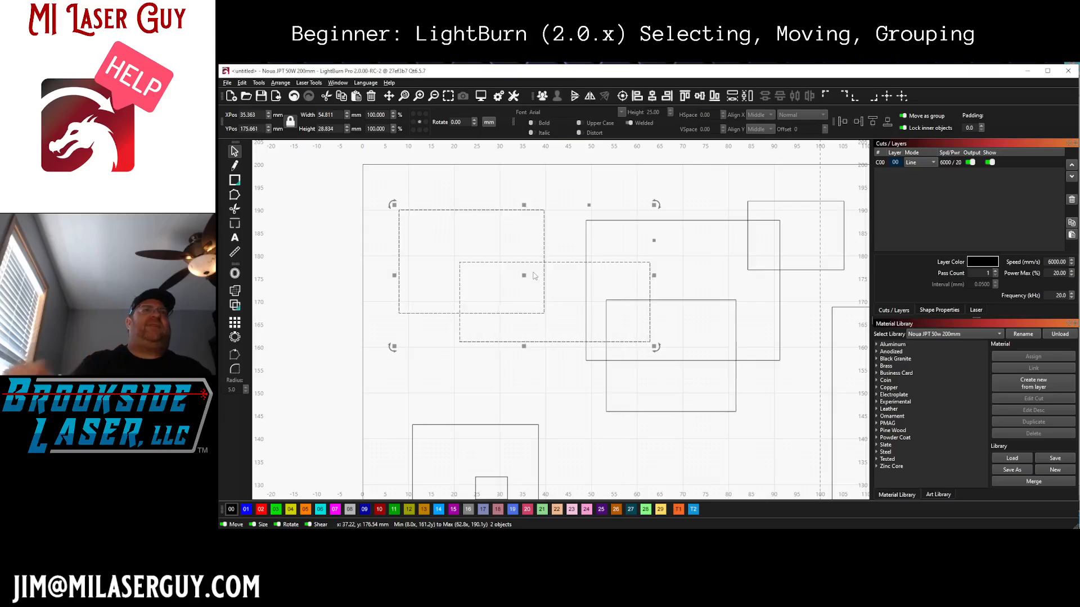
left_click(647, 274)
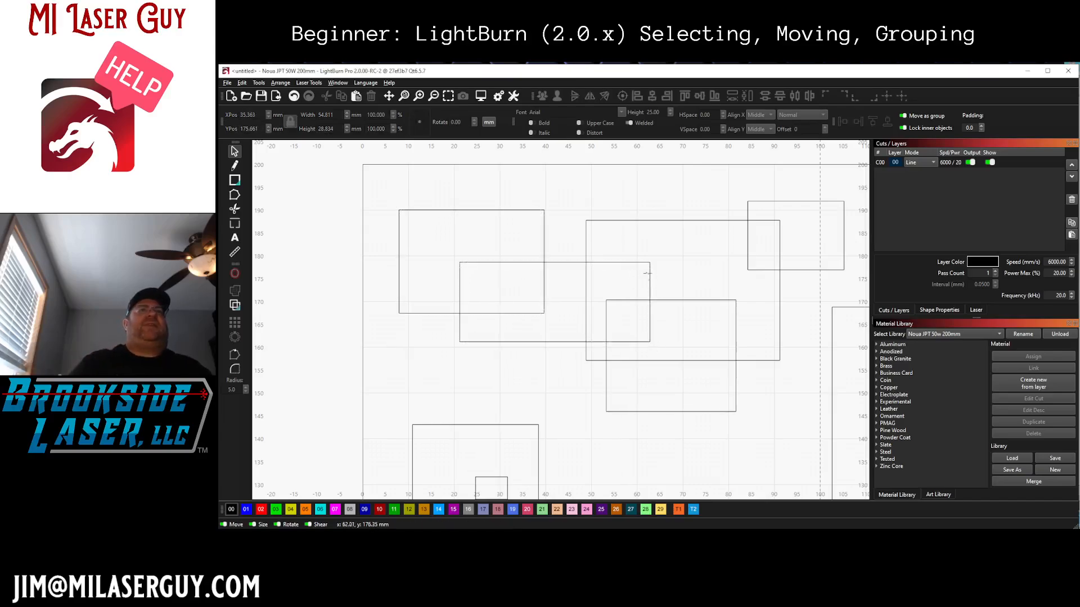
left_click(650, 278)
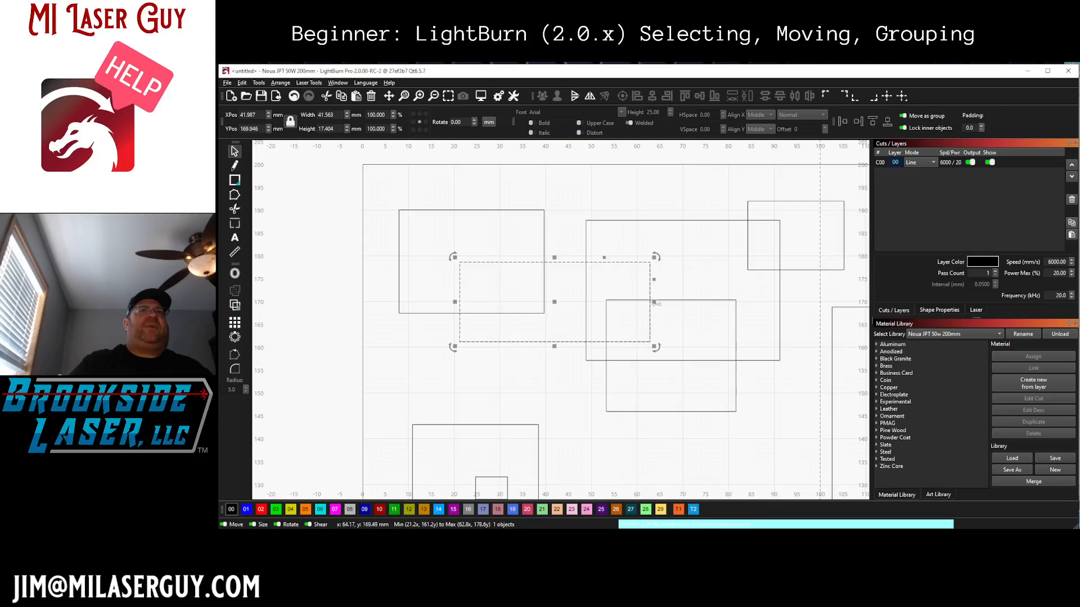
left_click_drag(653, 302, 470, 260)
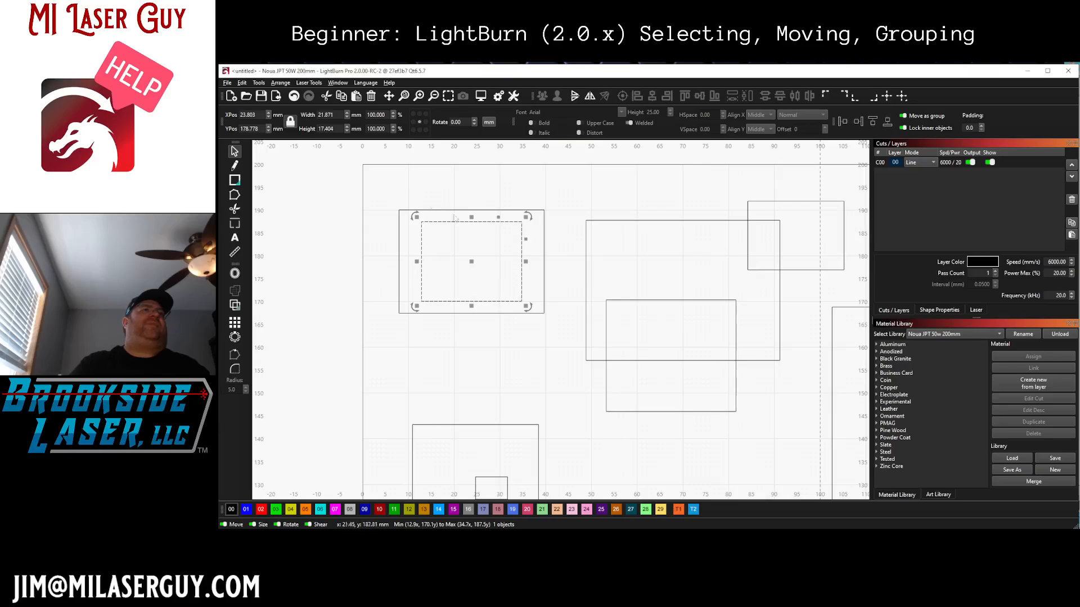
Step: Group the two nested upper-left rectangles, and move the group about 1 mm right and 0.5 mm up
left_click(456, 334)
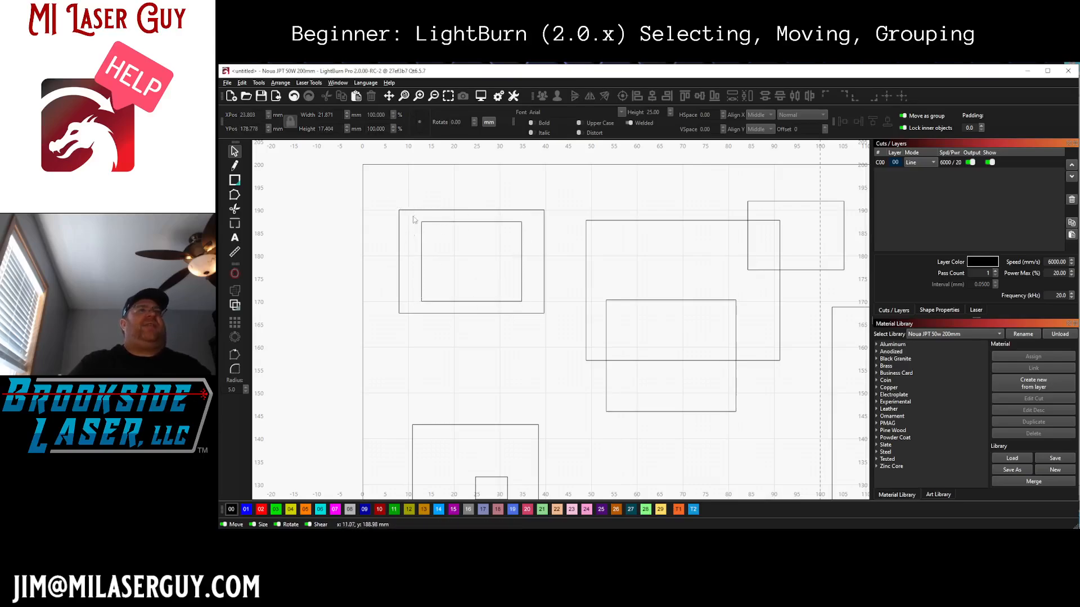
left_click_drag(381, 193, 551, 319)
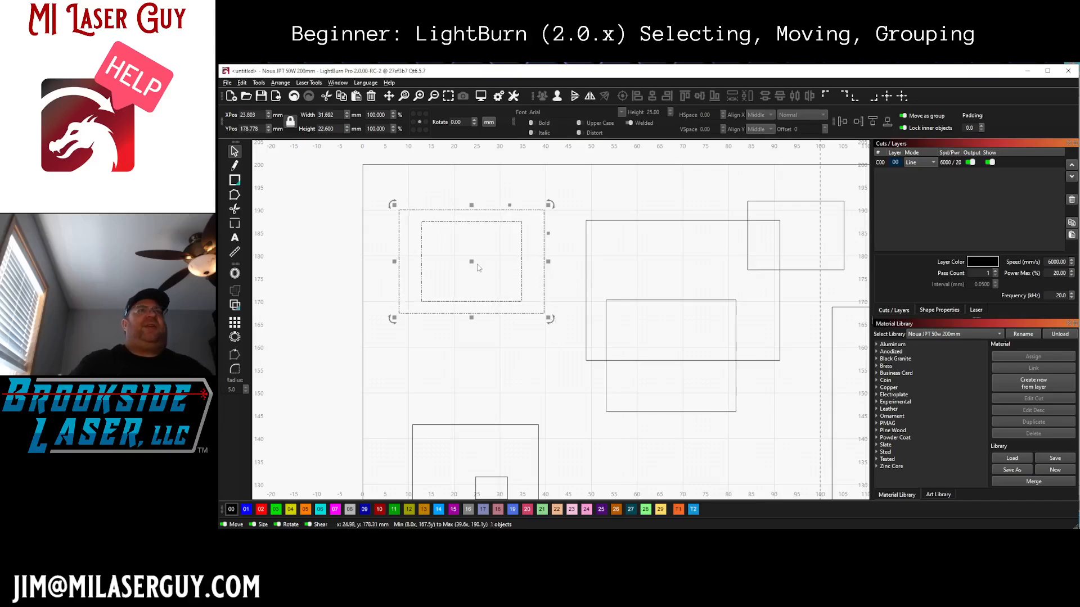
mouse_move(460, 266)
left_mouse_down()
mouse_move(481, 249)
mouse_move(463, 265)
left_mouse_up()
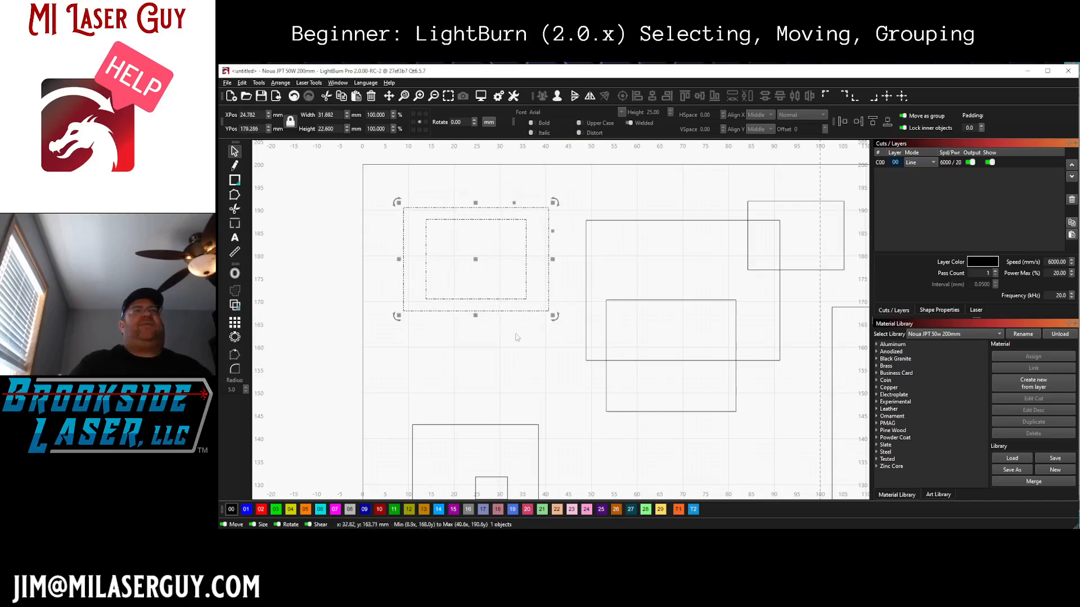
Step: Draw a star about 8 mm wide in the middle of the nested rectangles, and shift the rectangle group about 0.4 mm down
left_click(234, 180)
left_click(266, 244)
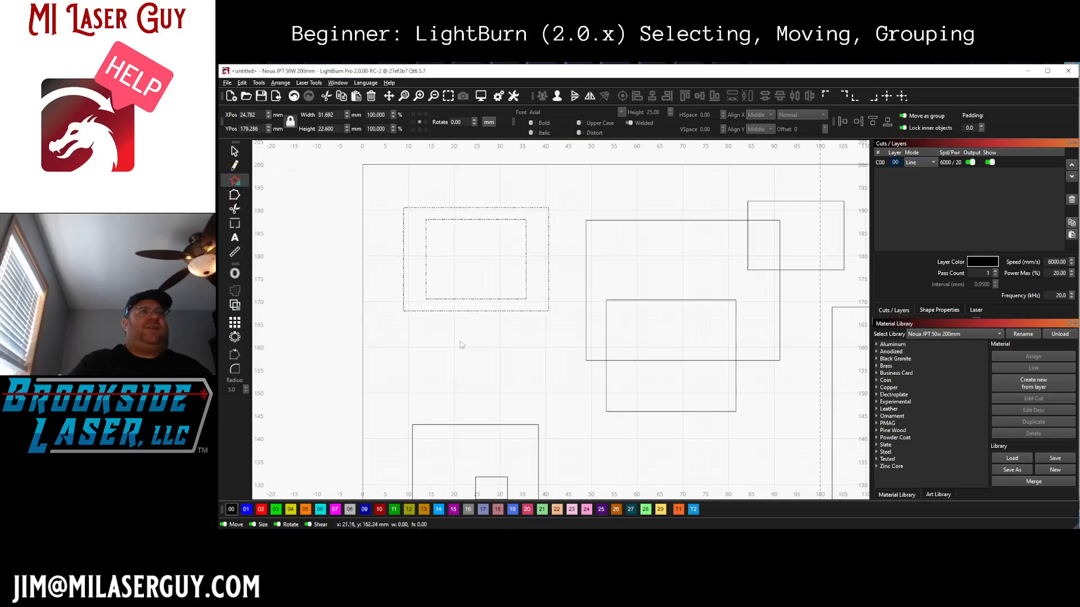
left_click_drag(460, 338, 467, 276)
key("ctrl+z")
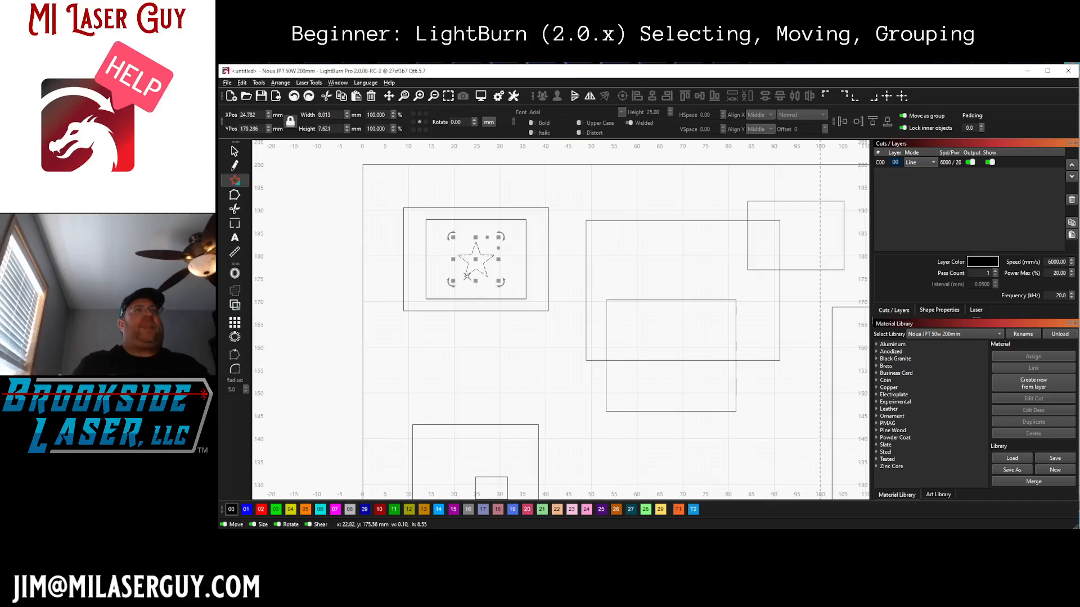
key("Escape")
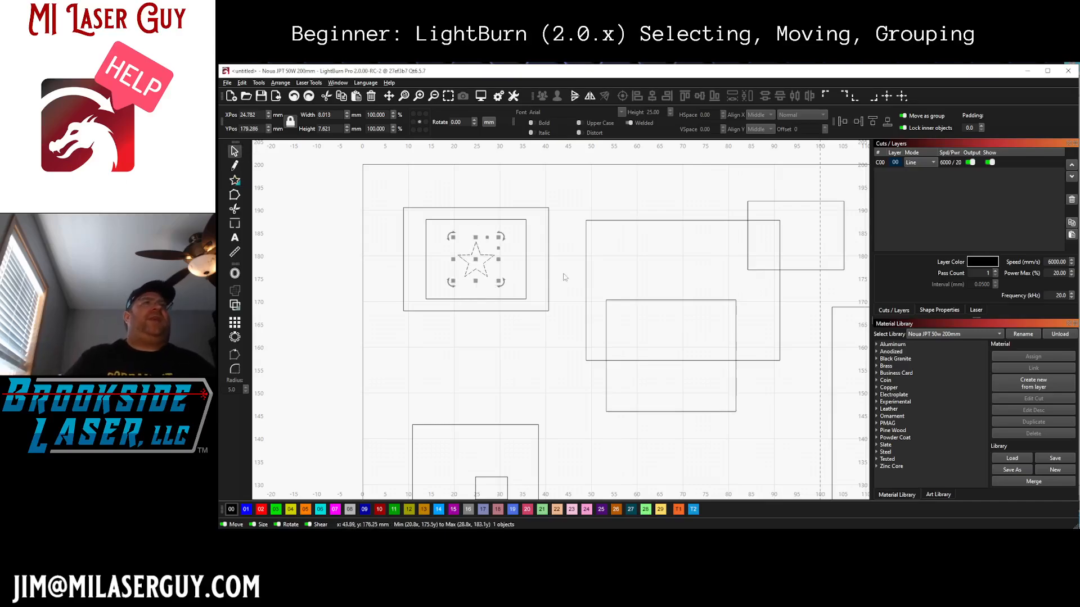
left_click(527, 236)
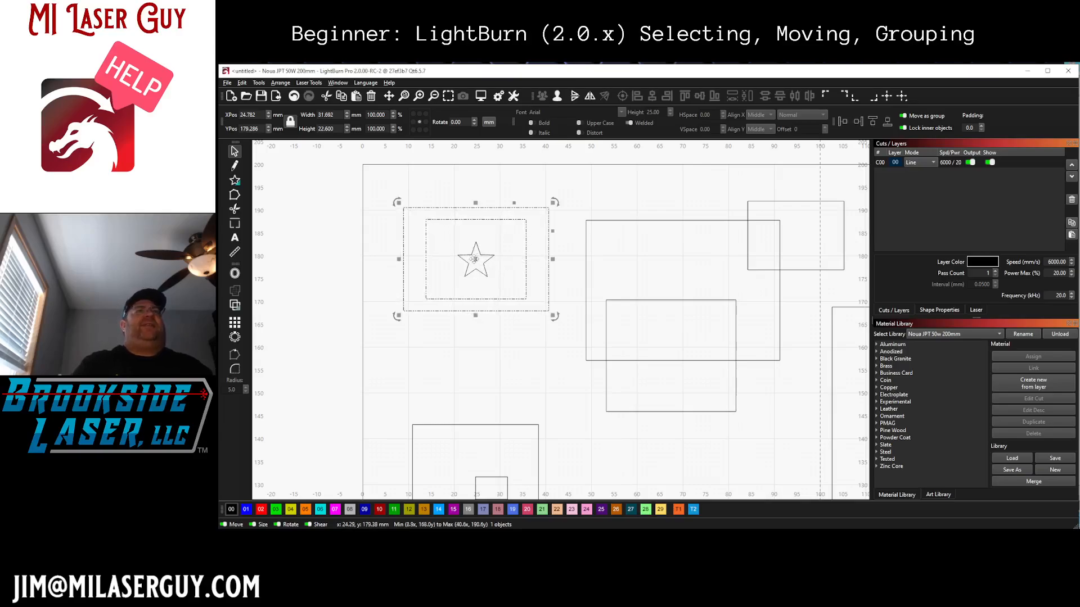
mouse_move(474, 259)
left_mouse_down()
mouse_move(499, 316)
mouse_move(476, 260)
left_mouse_up()
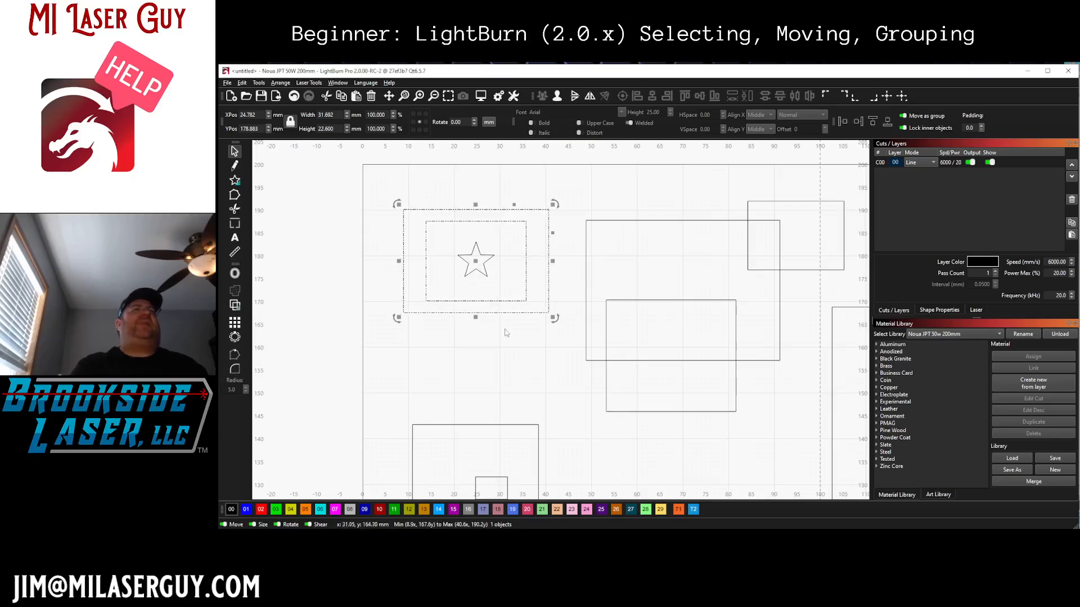
Step: Select the star together with the rectangle group, ungroup the selection, and regroup only the two nested rectangles
left_click(504, 362)
left_click_drag(381, 188, 570, 341)
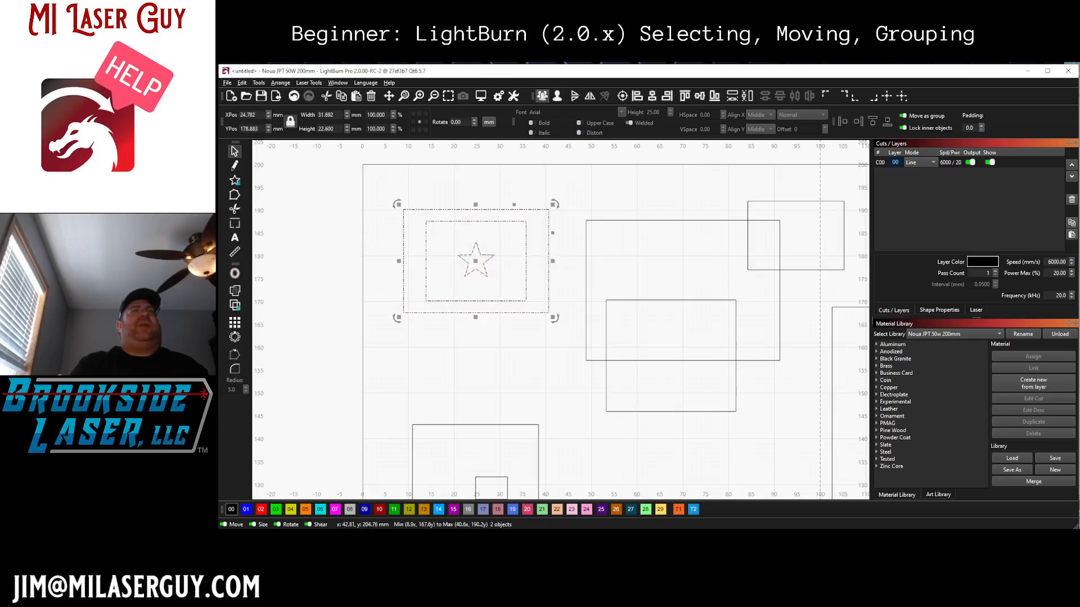
left_click(557, 96)
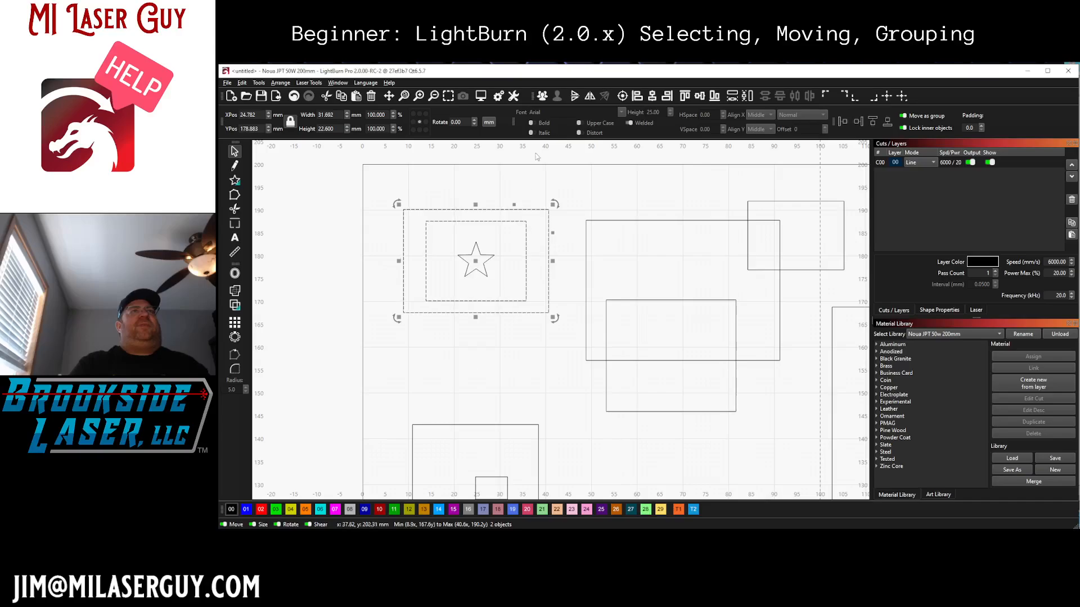
left_click(546, 97)
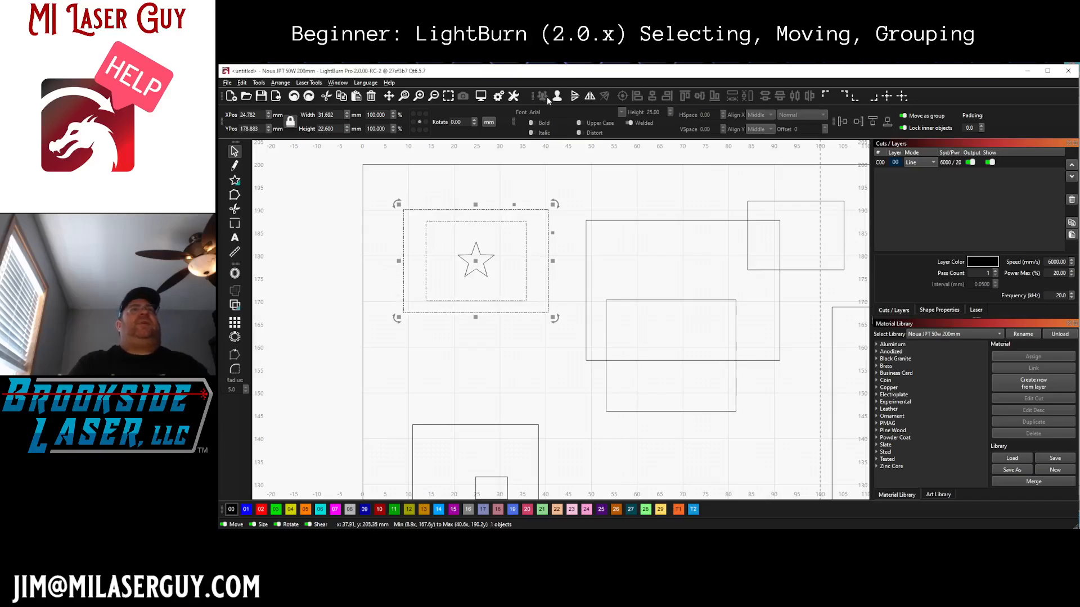
Step: Group the star with the nested rectangle group, and reselect the combined group through the inner rectangle's edge
left_click(424, 291)
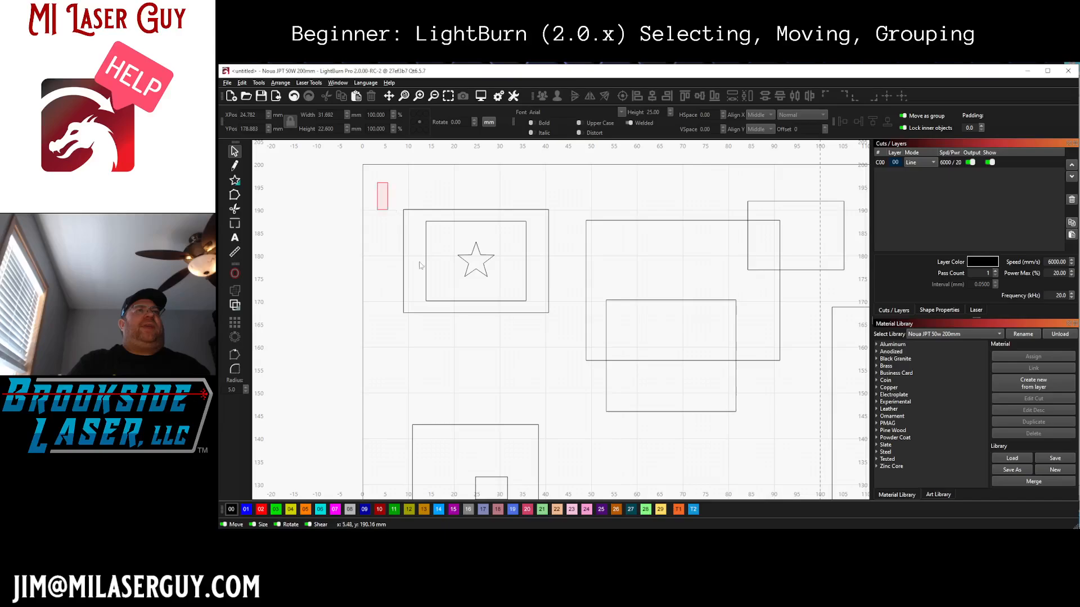
left_click_drag(388, 209, 573, 349)
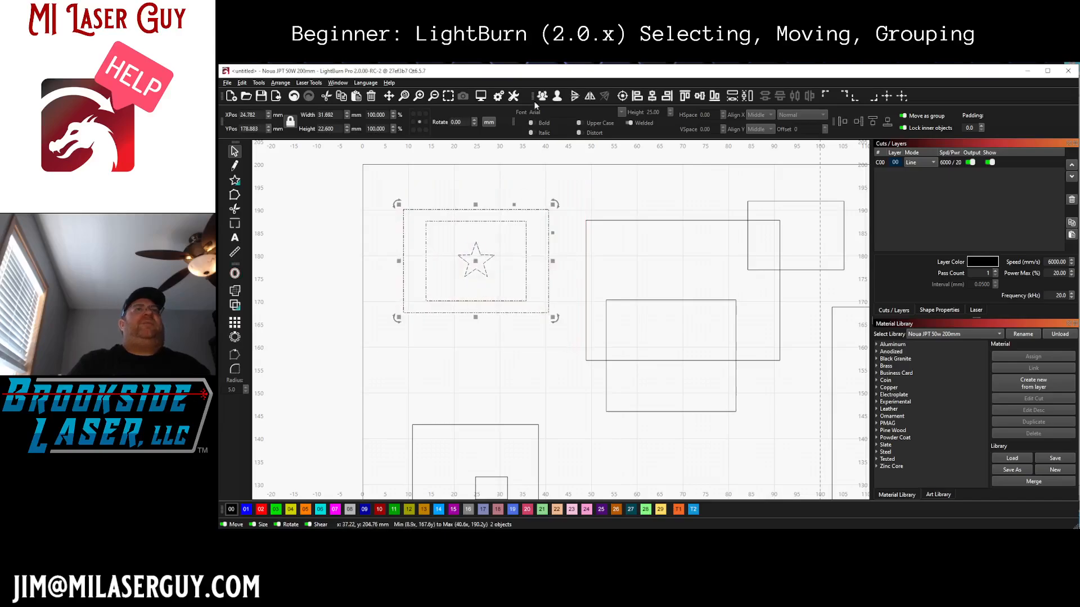
left_click(502, 349)
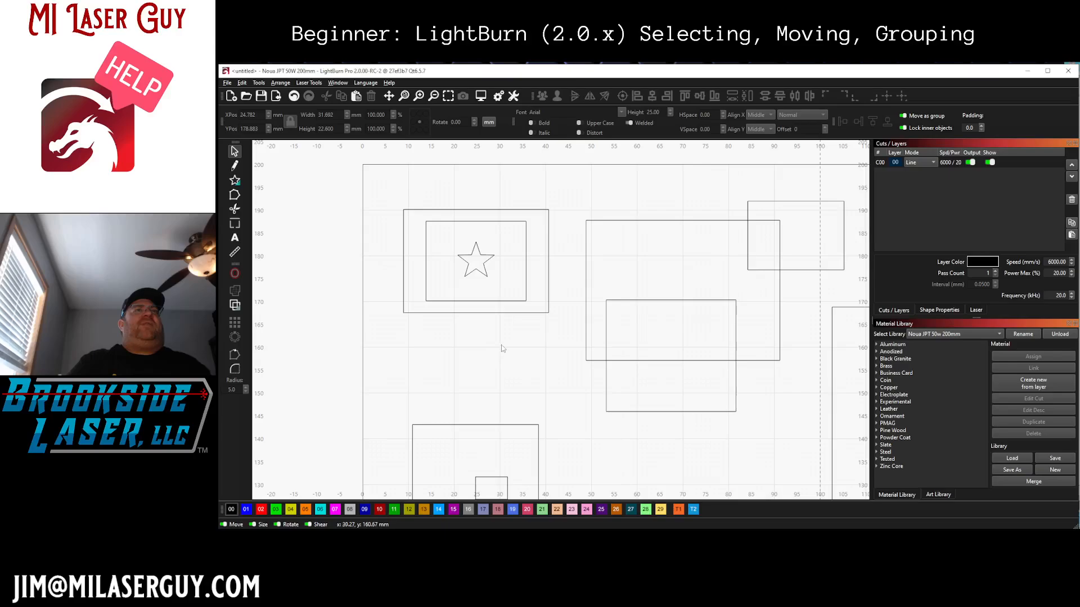
left_click(426, 279)
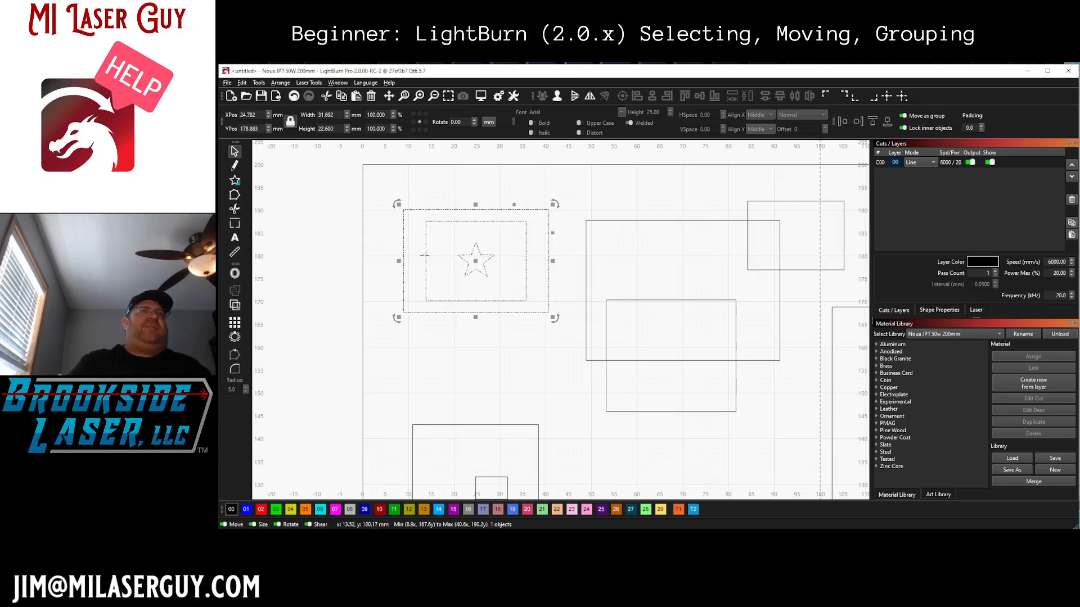
Step: Ungroup the combined star group, and select the star and the nested rectangle group one after the other
left_click(558, 97)
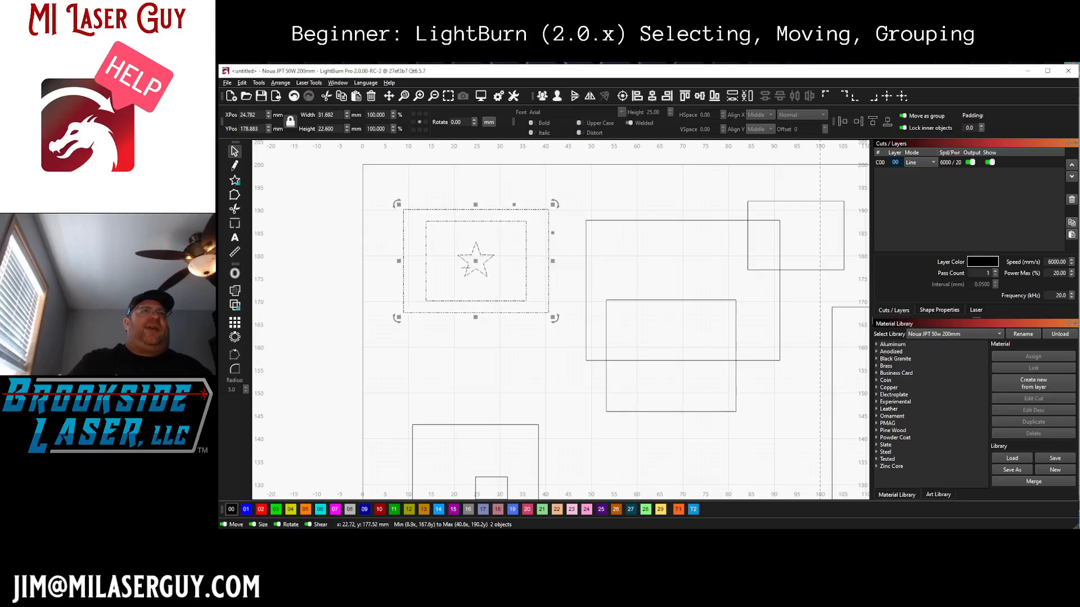
left_click(457, 272)
left_click(471, 267)
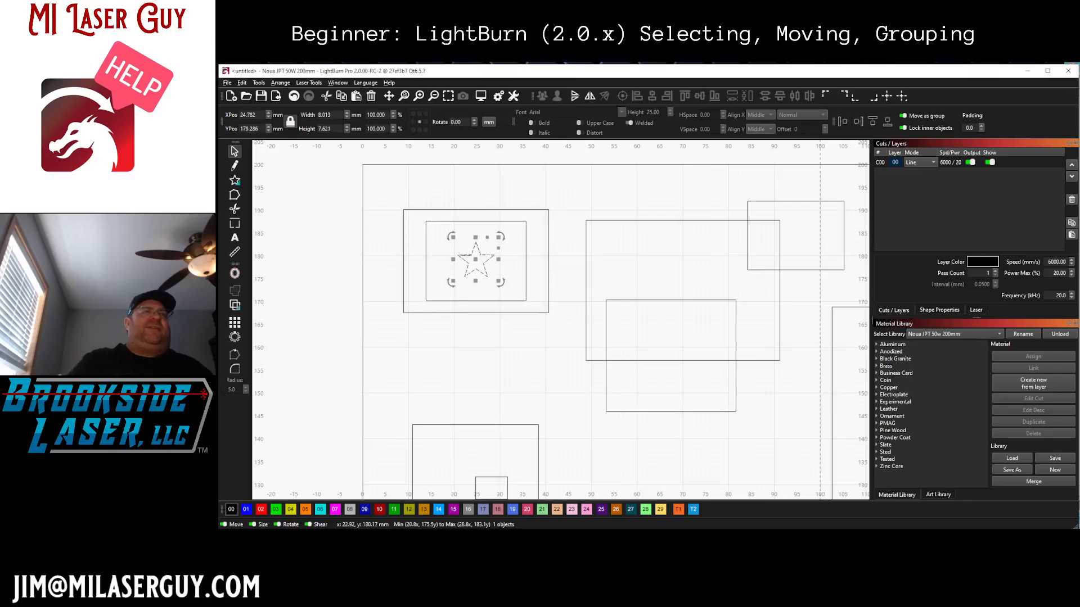
left_click(423, 232)
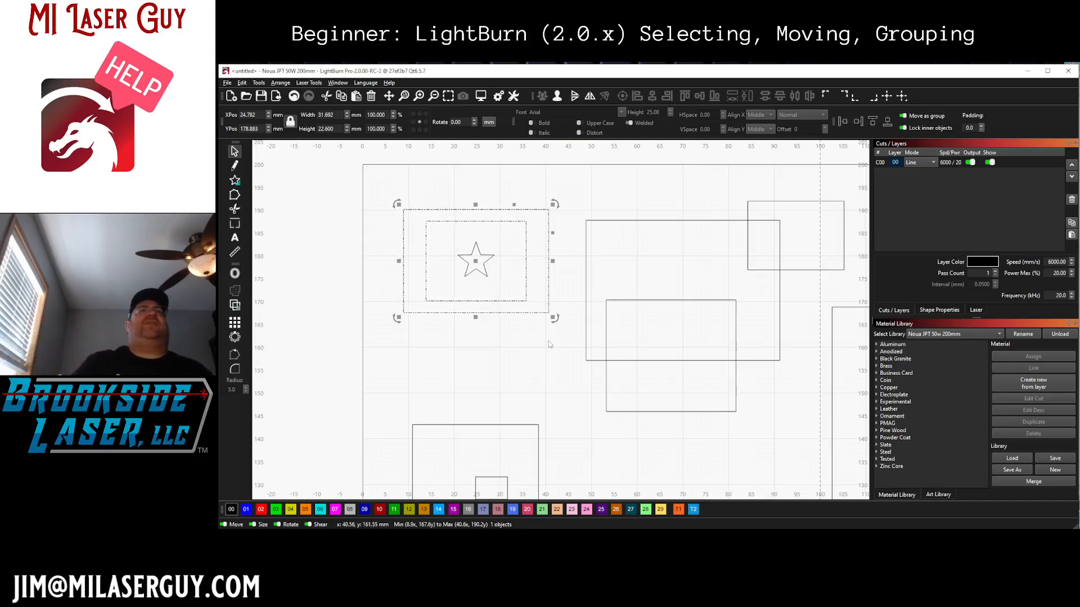
Step: Group the star with the nested rectangle group, and reselect the combined group through the star's outline
left_click(488, 255)
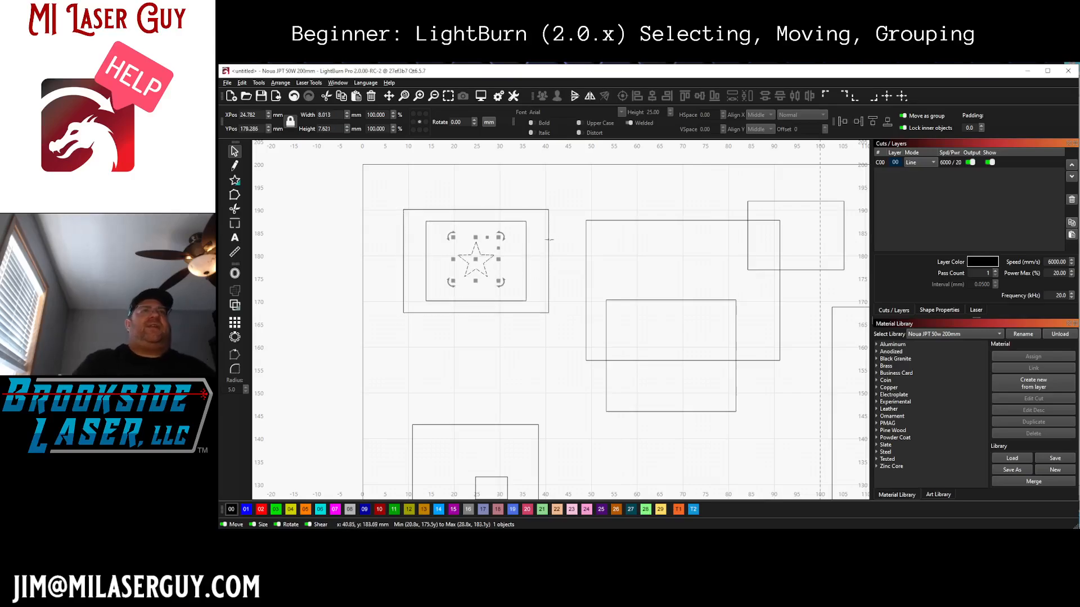
left_click(524, 239, "shift")
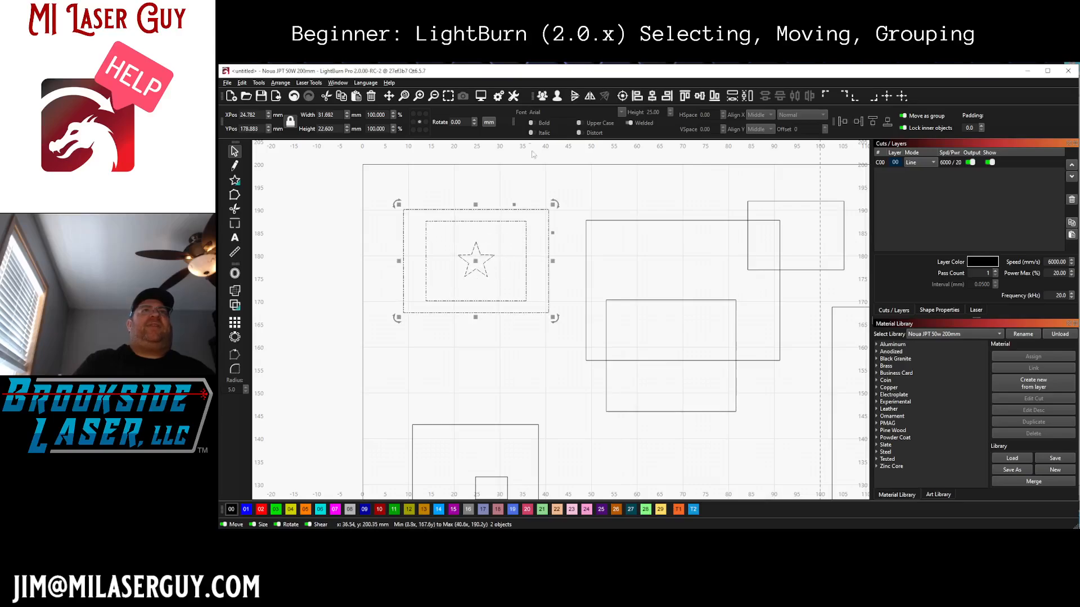
left_click(543, 96)
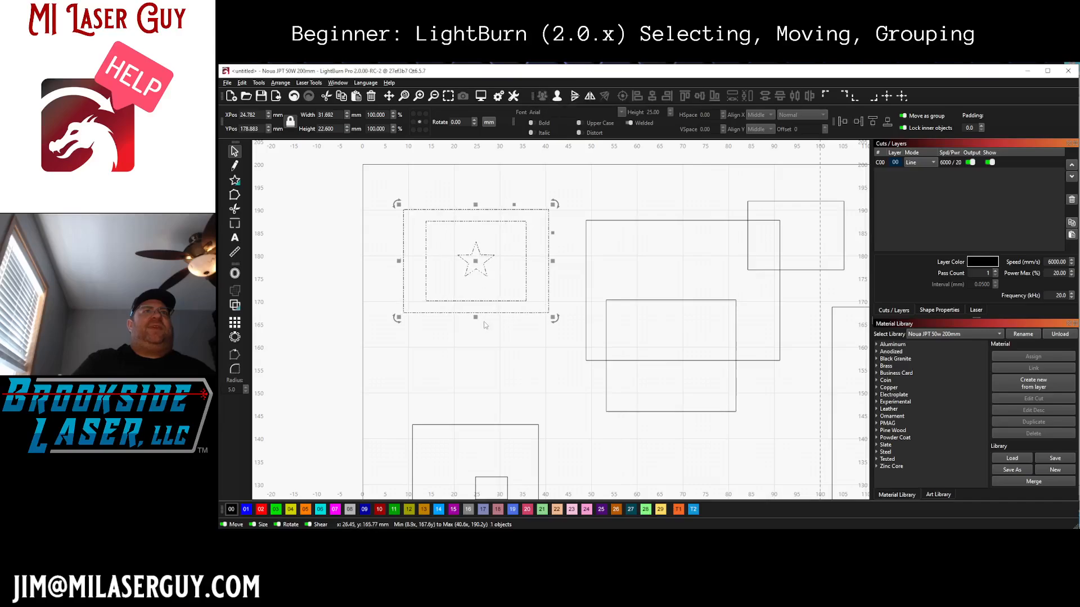
left_click(498, 276)
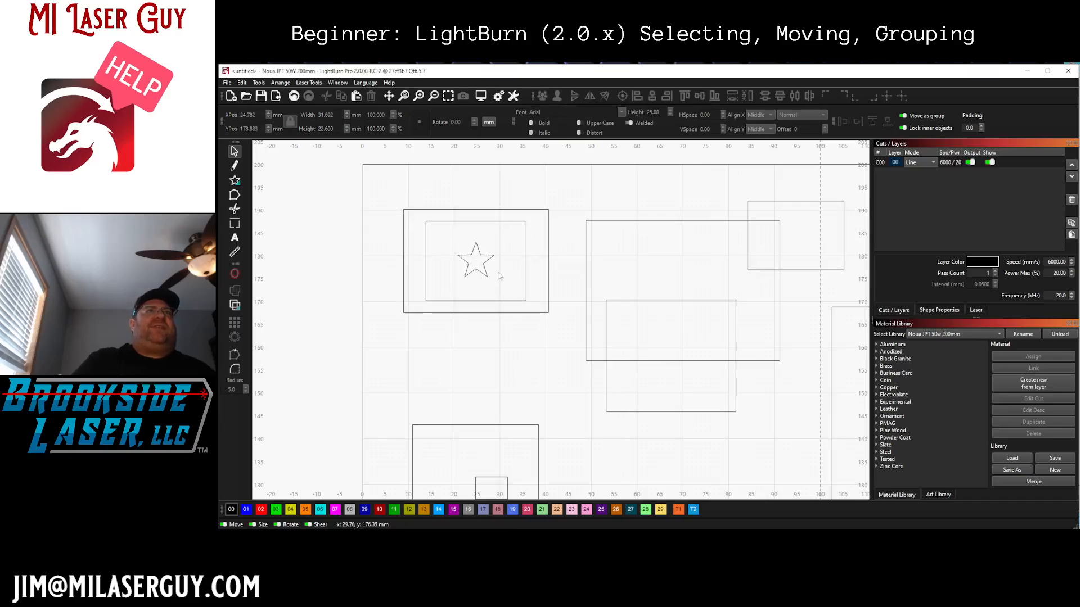
left_click(465, 253)
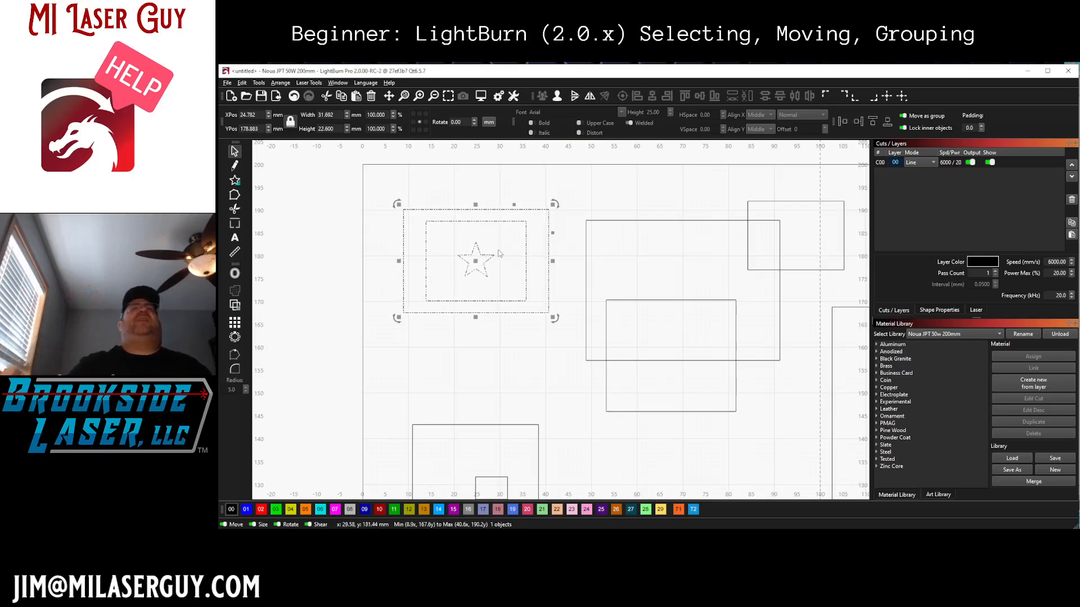
left_click(632, 261)
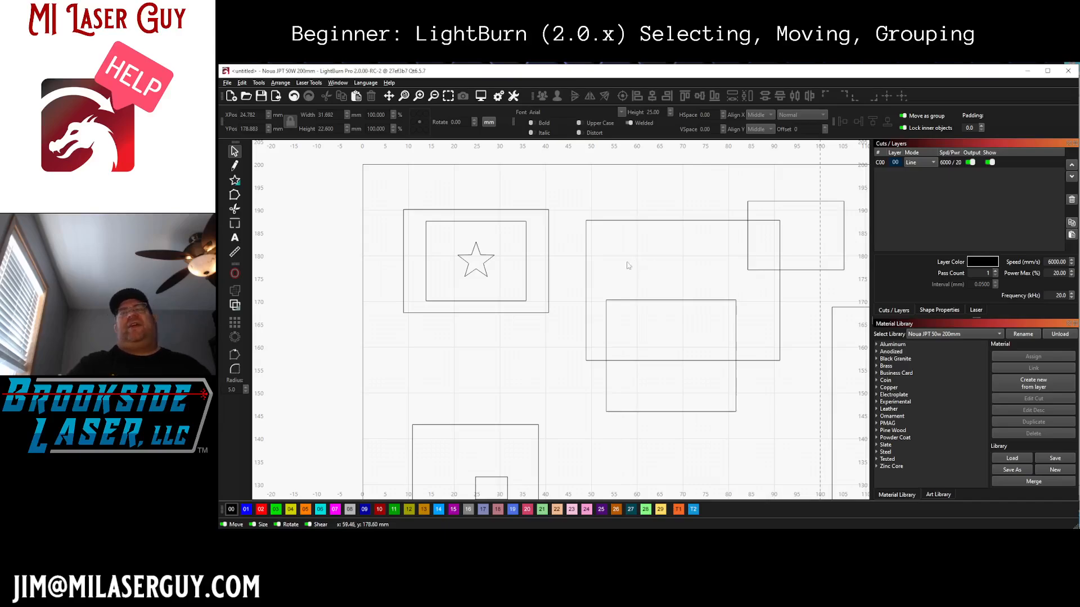
left_click(471, 252)
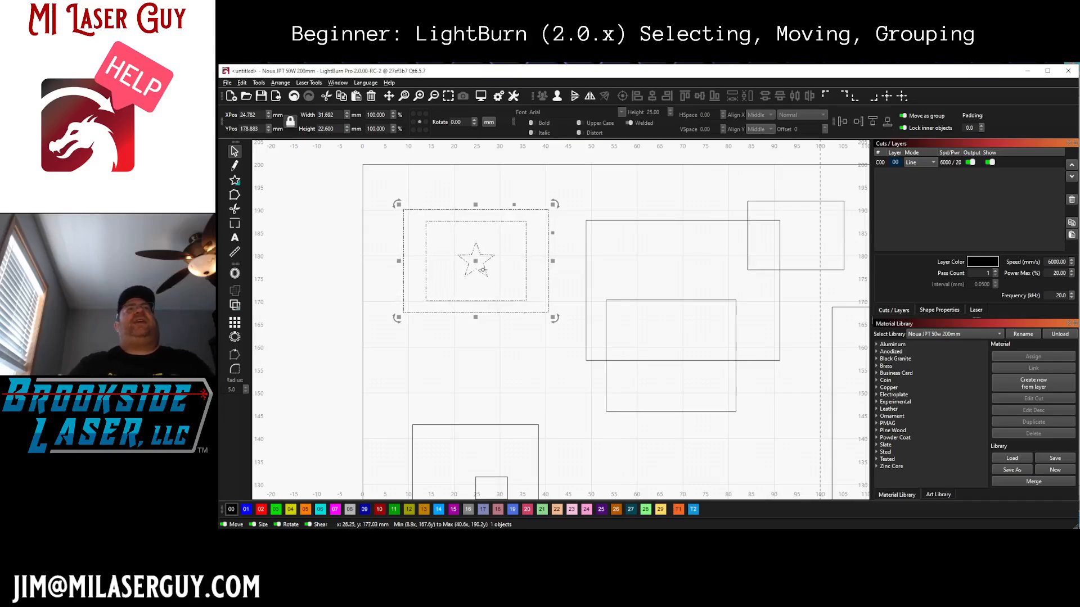
Step: Move the combined group about 1 mm right and 1.4 mm down, ungroup it and select only the star
mouse_move(475, 263)
left_mouse_down()
mouse_move(487, 296)
mouse_move(472, 263)
mouse_move(498, 239)
mouse_move(508, 284)
mouse_move(452, 292)
mouse_move(486, 255)
mouse_move(480, 267)
left_mouse_up()
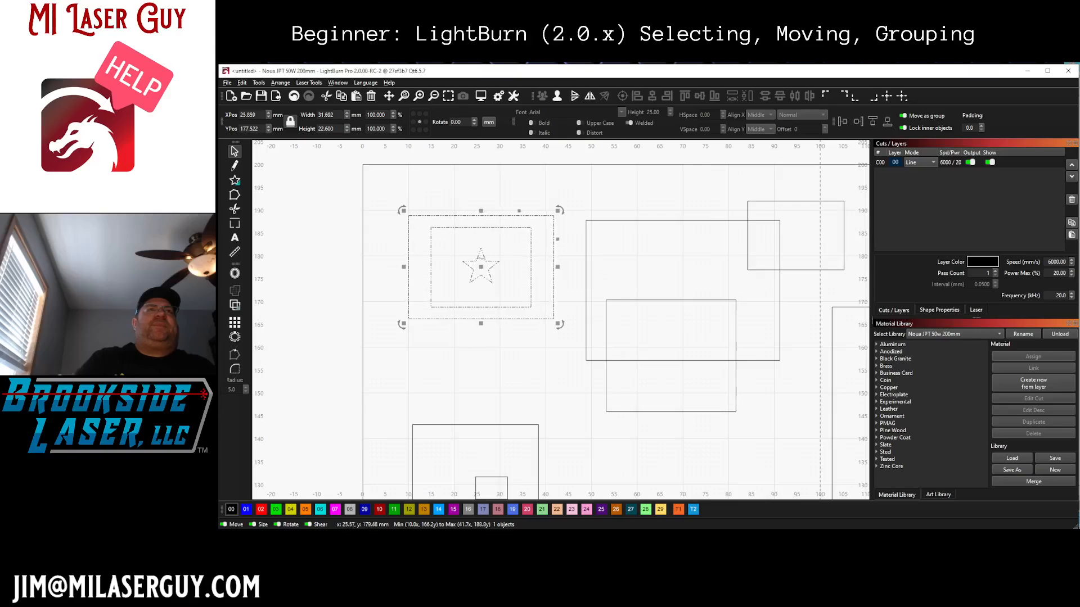
left_click(510, 278)
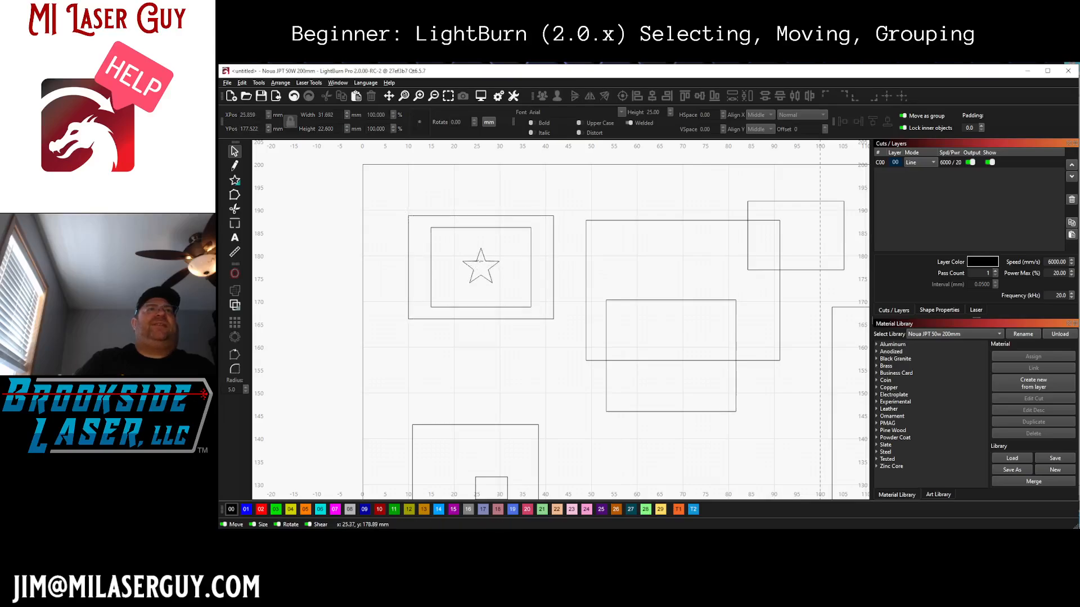
left_click(431, 248)
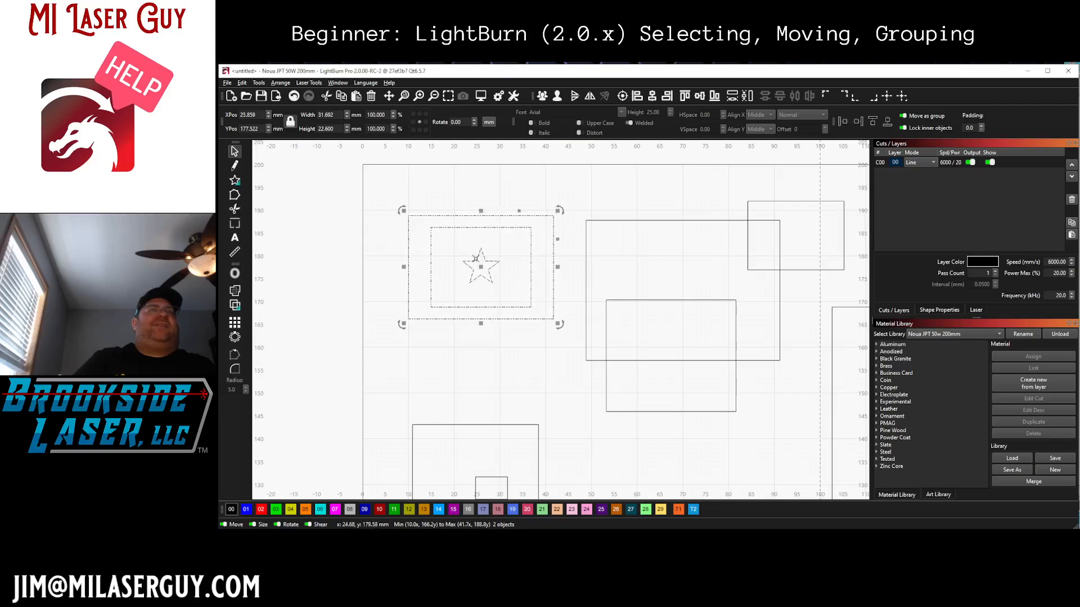
left_click(507, 257)
left_click(488, 261)
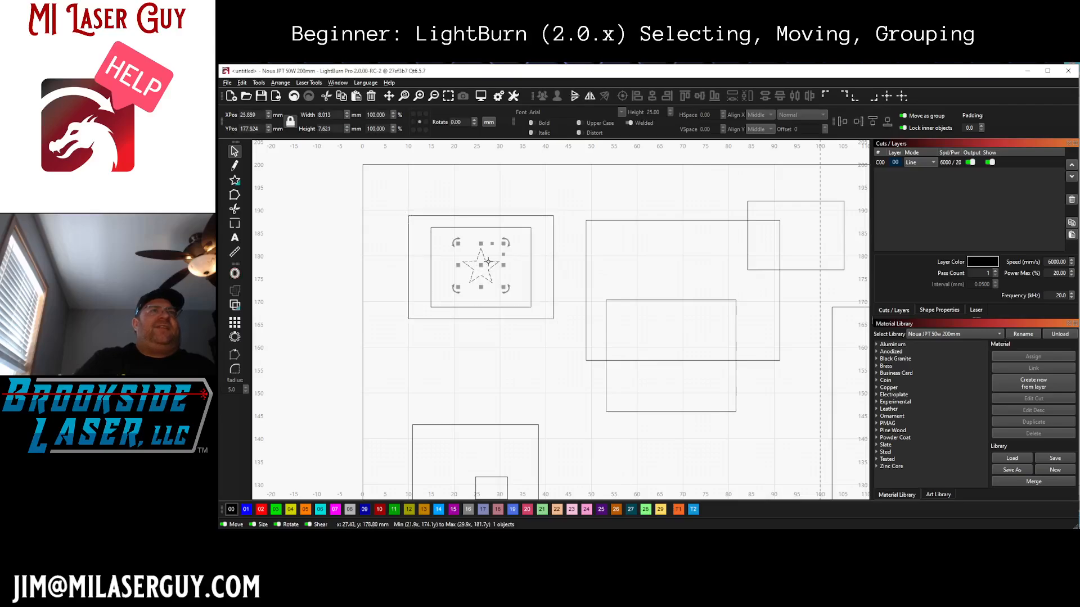
Step: Move the star below the nested rectangles and back inside, finishing slightly above and left of their centre
left_click_drag(480, 264, 479, 351)
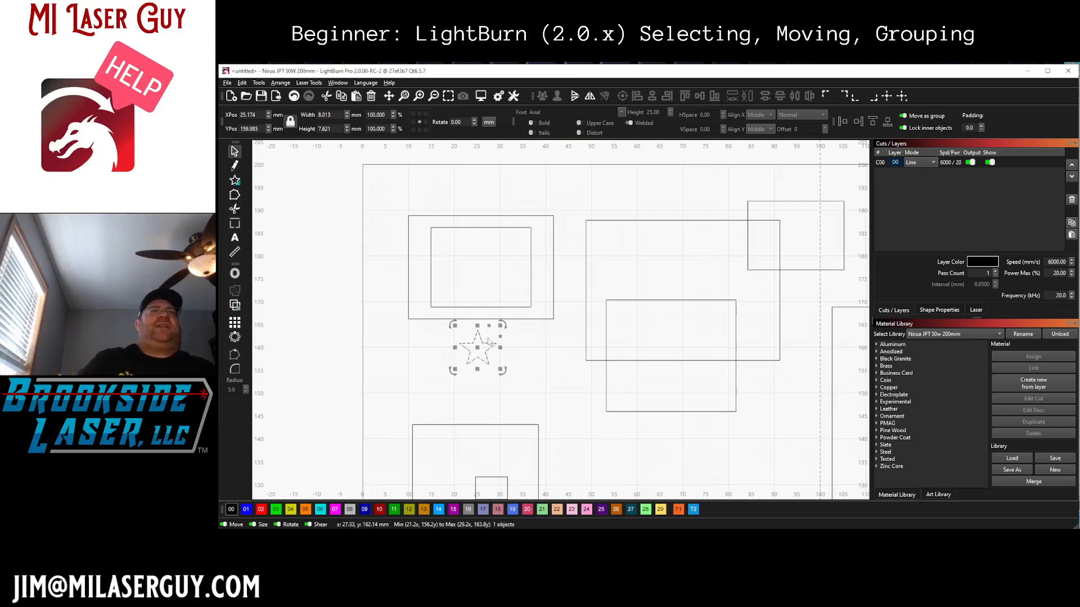
left_click_drag(474, 345, 477, 266)
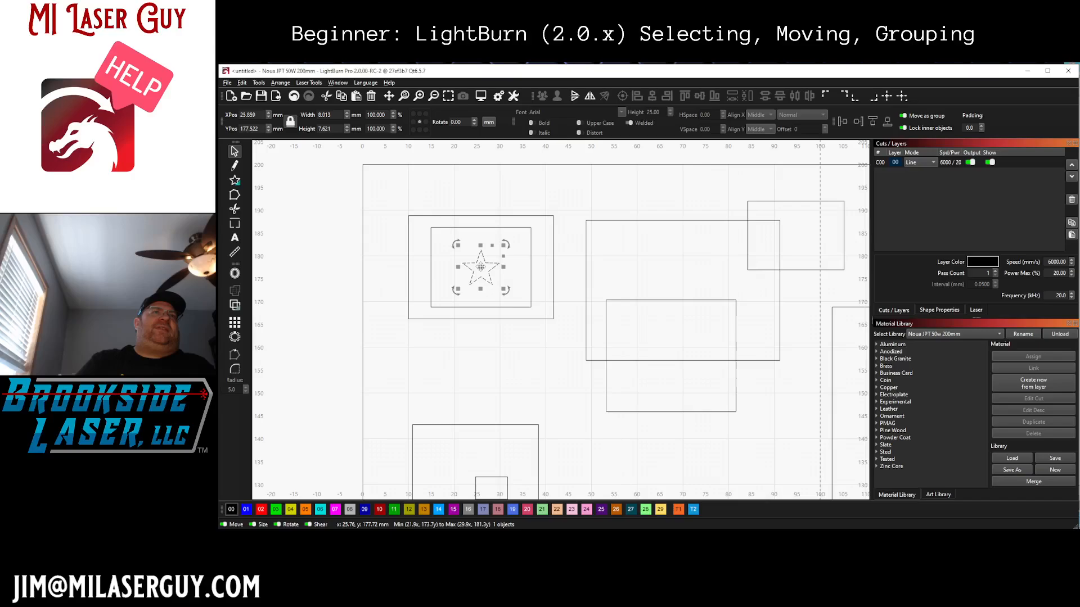
mouse_move(480, 266)
left_mouse_down()
mouse_move(515, 280)
mouse_move(481, 267)
left_mouse_up()
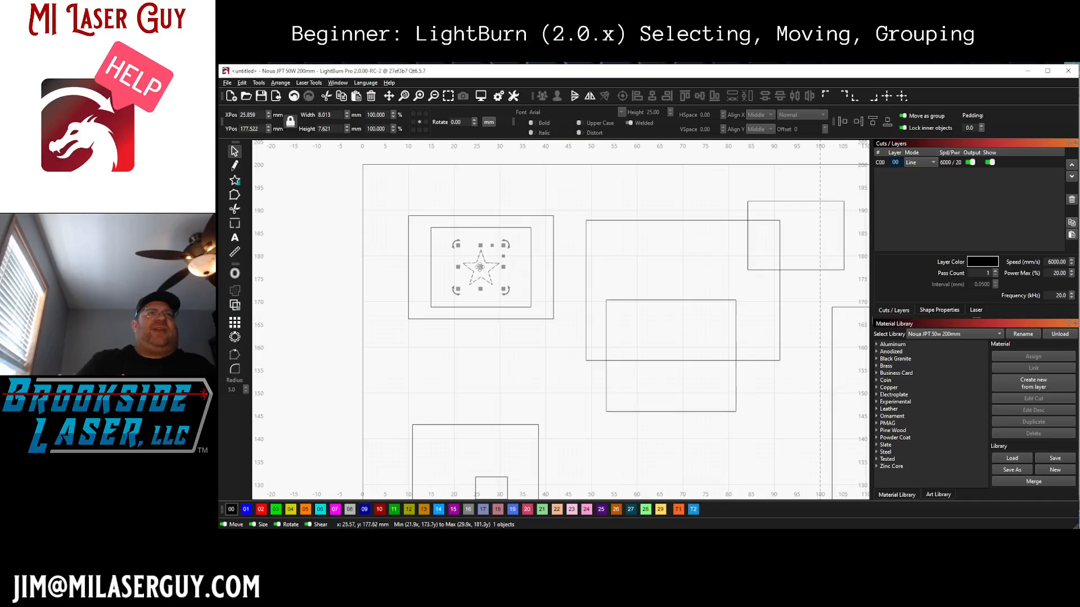
mouse_move(481, 266)
left_mouse_down()
mouse_move(458, 289)
mouse_move(469, 266)
mouse_move(489, 277)
left_mouse_up()
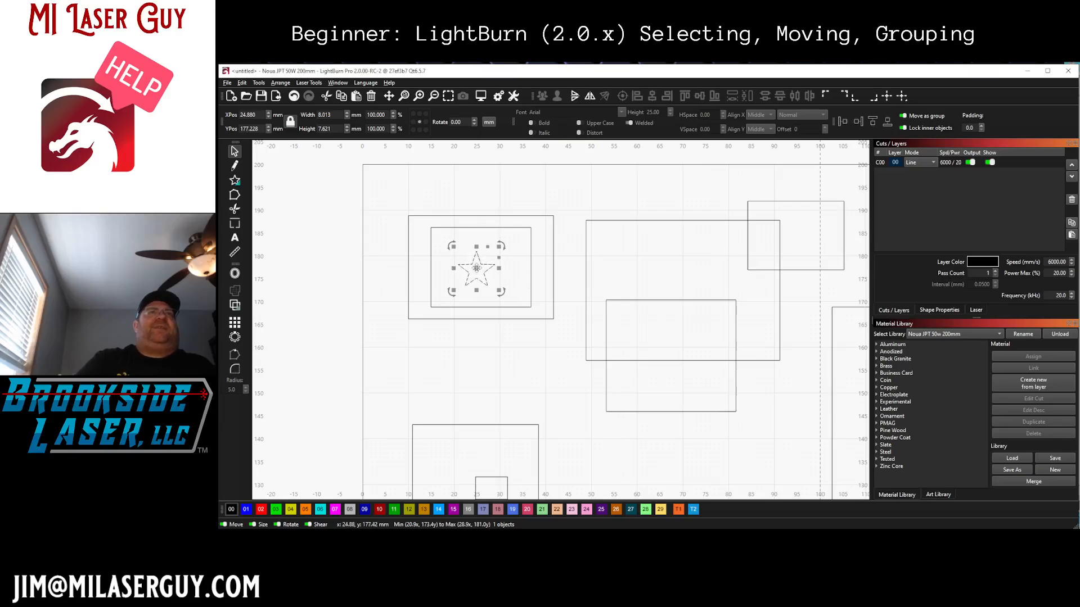
mouse_move(477, 269)
left_mouse_down()
mouse_move(494, 261)
mouse_move(464, 342)
mouse_move(362, 294)
mouse_move(513, 245)
mouse_move(476, 357)
mouse_move(479, 262)
left_mouse_up()
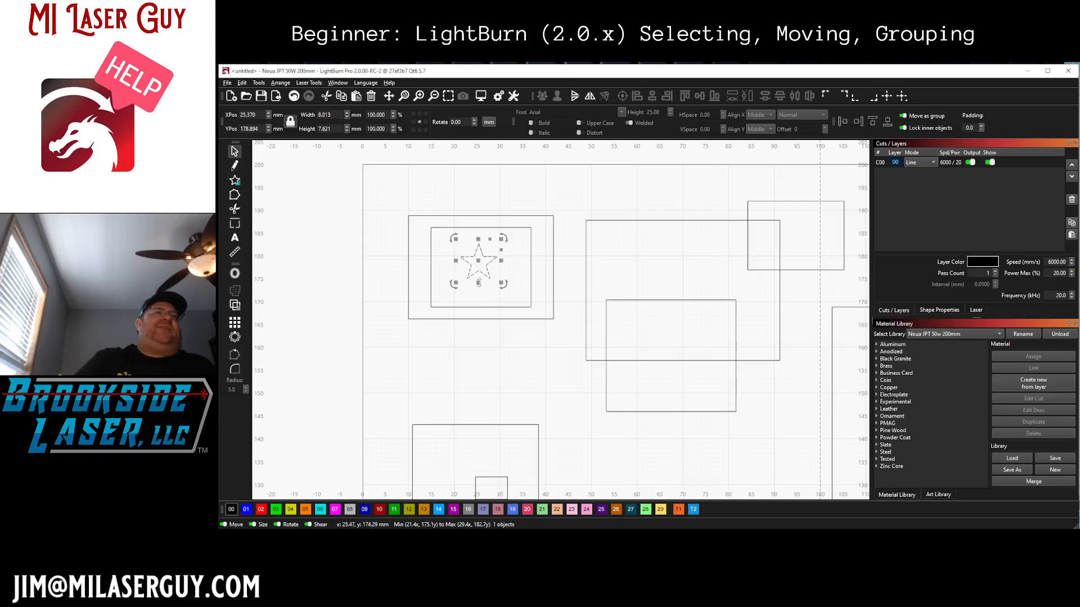
Step: Shrink the star to about 4.9 mm wide and 5.7 mm tall, and try out rotating it
left_click_drag(479, 282, 477, 256)
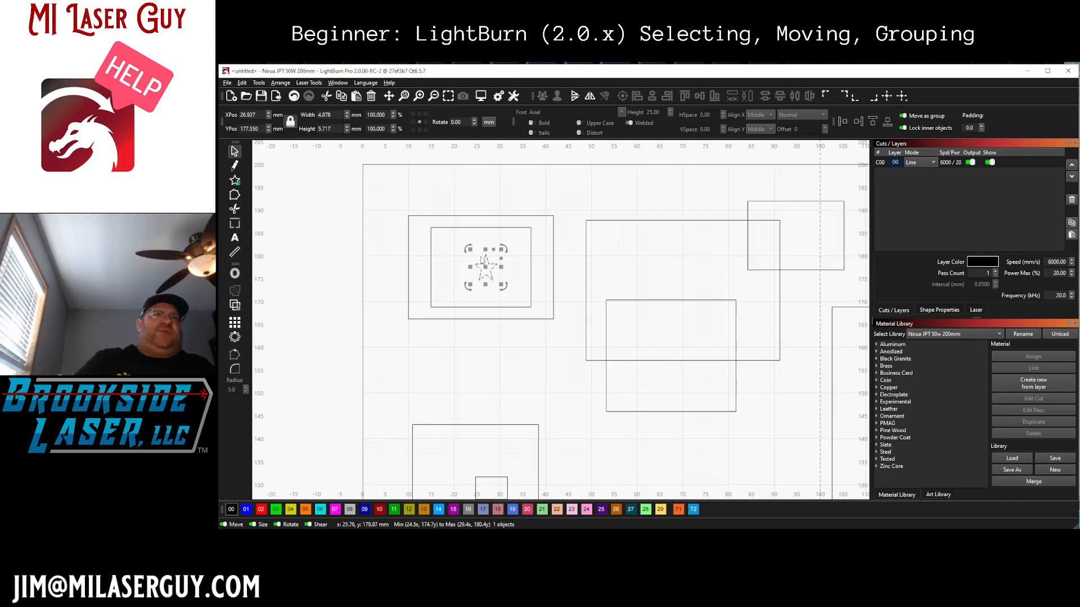
left_click_drag(486, 267, 481, 261)
mouse_move(500, 241)
left_mouse_down()
mouse_move(515, 272)
mouse_move(493, 227)
left_mouse_up()
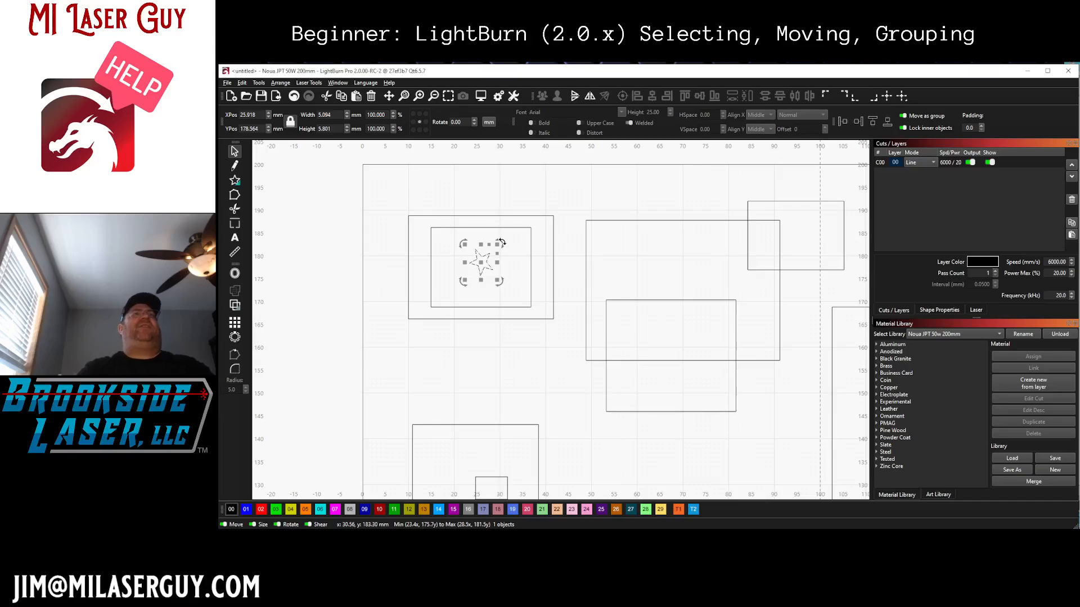
left_click_drag(501, 241, 514, 272)
Step: Shear the star and distort it to about 7.6 mm wide and 3.8 mm tall
left_click_drag(511, 266, 498, 252)
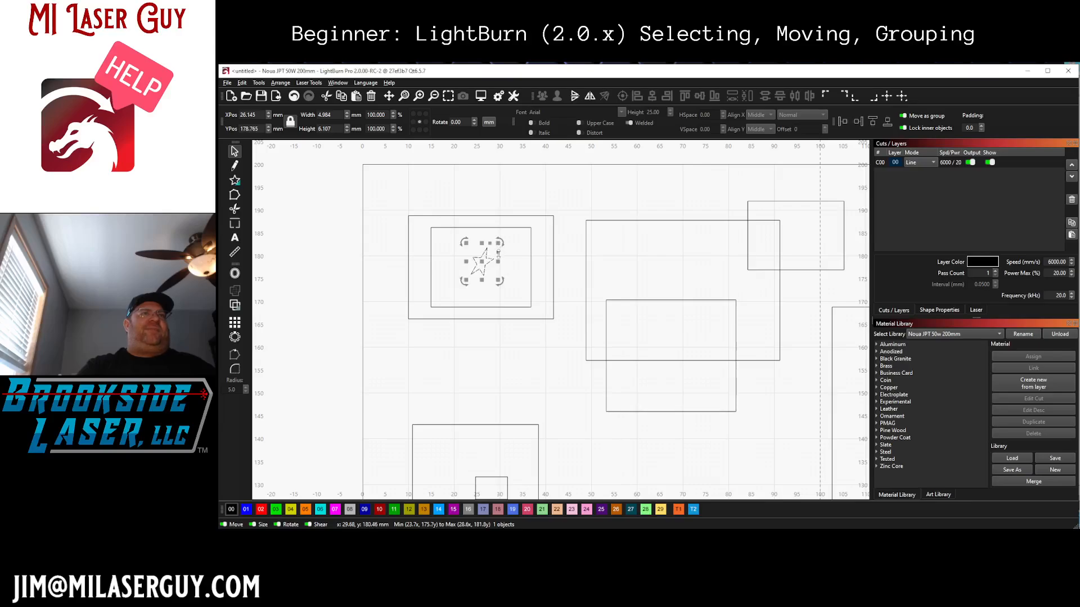
left_click_drag(490, 243, 502, 264)
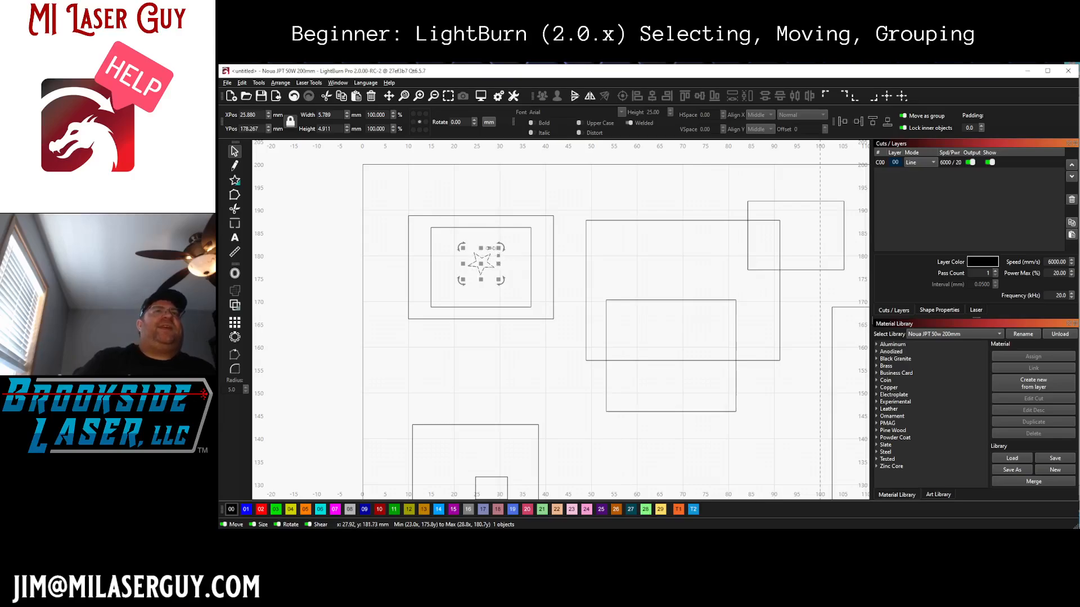
mouse_move(490, 248)
left_mouse_down()
mouse_move(542, 249)
mouse_move(498, 248)
mouse_move(501, 297)
mouse_move(507, 242)
mouse_move(508, 256)
left_mouse_up()
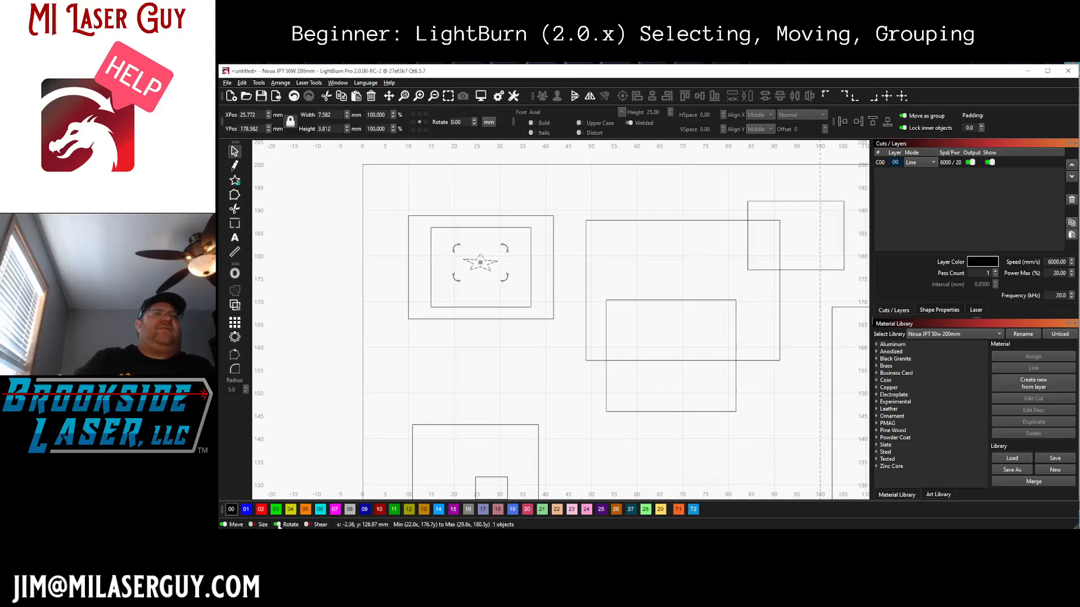
Step: Turn off the rotate handles, and move the star about 1.6 mm right and 1 mm down
left_click(278, 524)
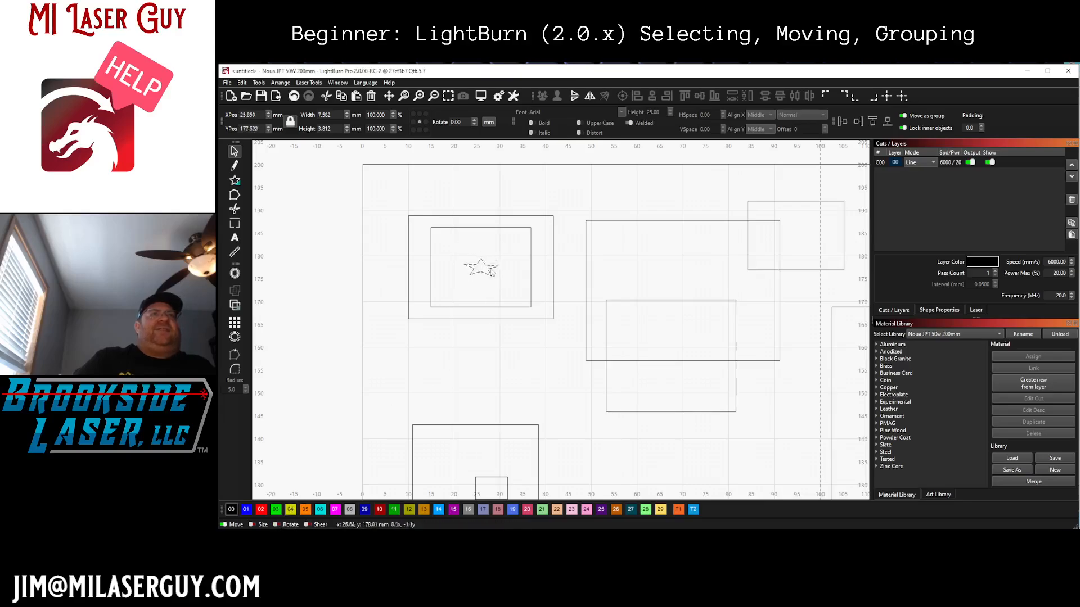
mouse_move(498, 260)
left_mouse_down()
mouse_move(462, 285)
mouse_move(519, 249)
mouse_move(505, 265)
left_mouse_up()
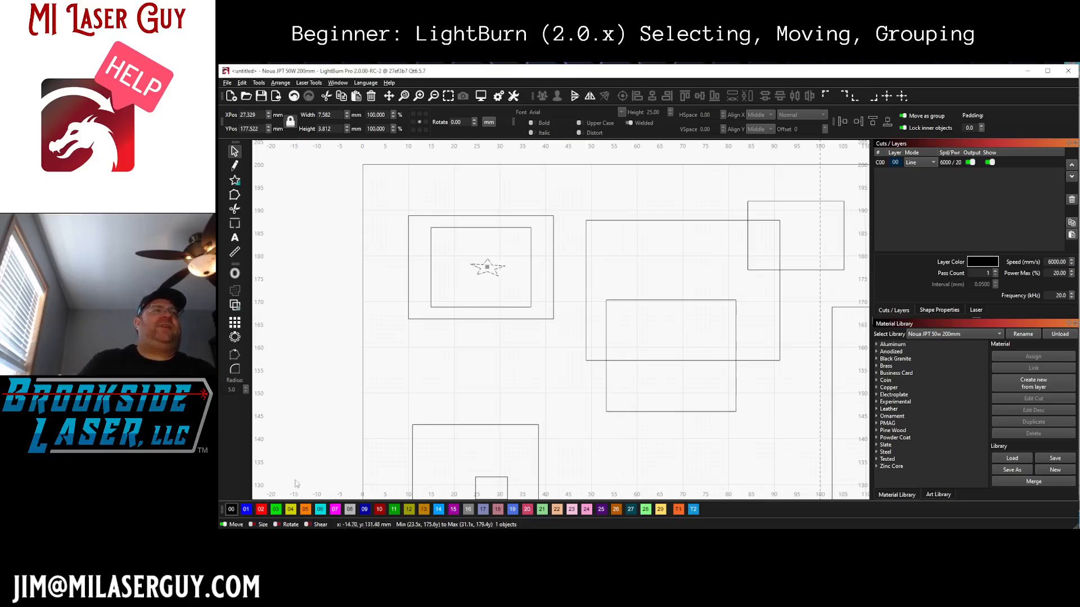
Step: Turn on the size and rotate handles, and switch the shear handles on and off again
left_click(259, 525)
left_click(295, 525)
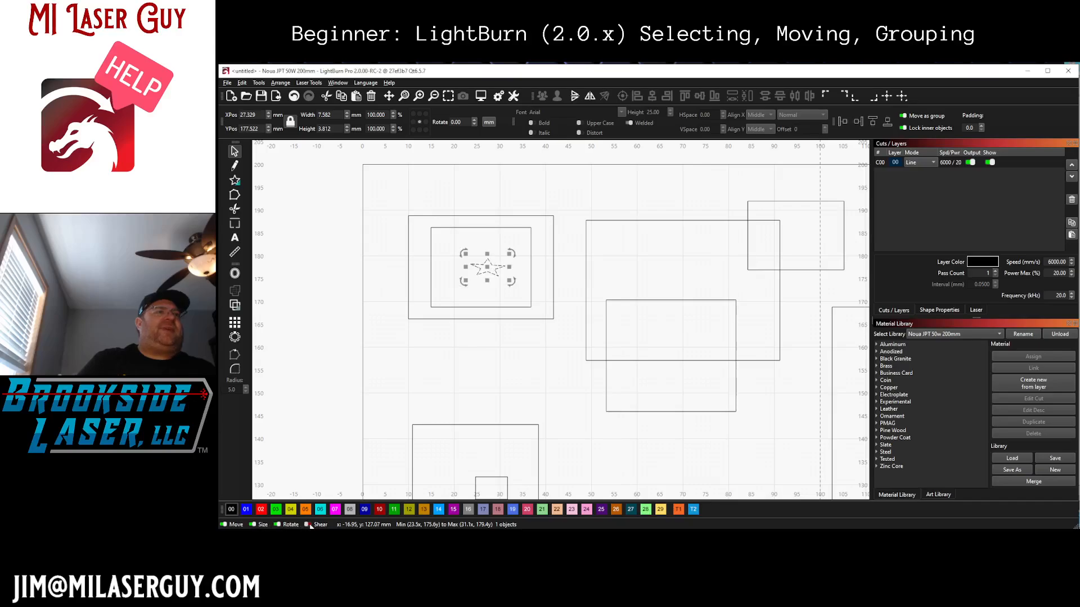
left_click(308, 525)
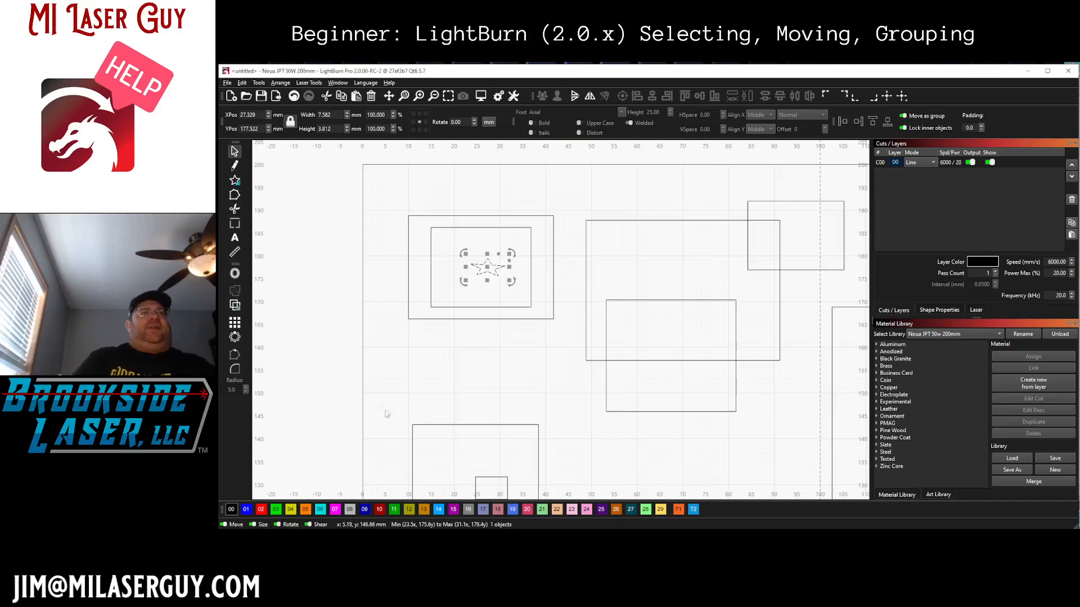
left_click(308, 524)
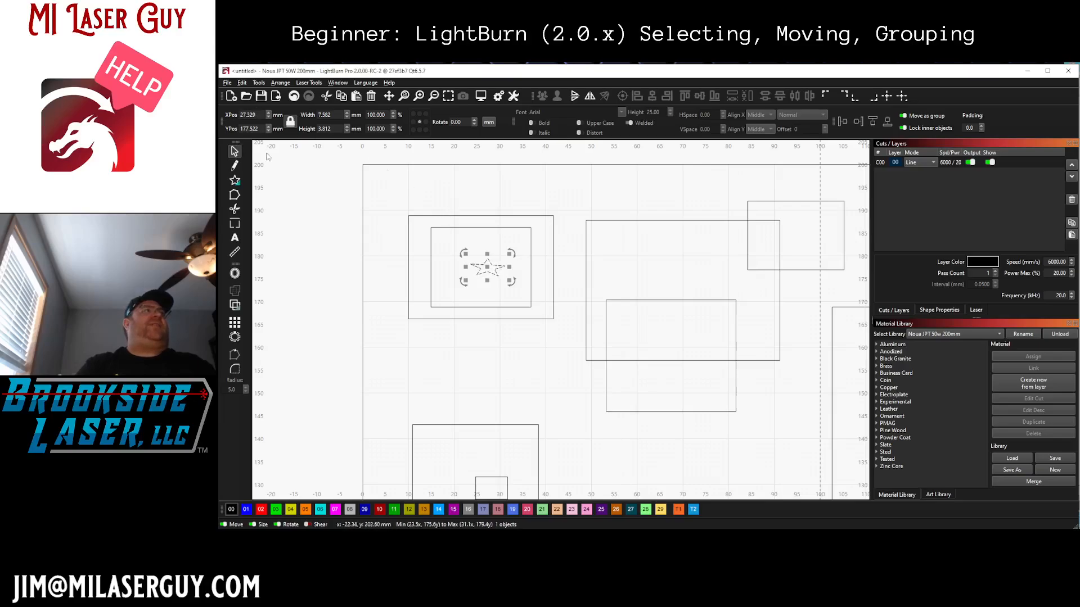
Step: Delete the distorted star, and draw a new star about 6 mm wide in the middle of the inner rectangle
left_click_drag(486, 268, 431, 189)
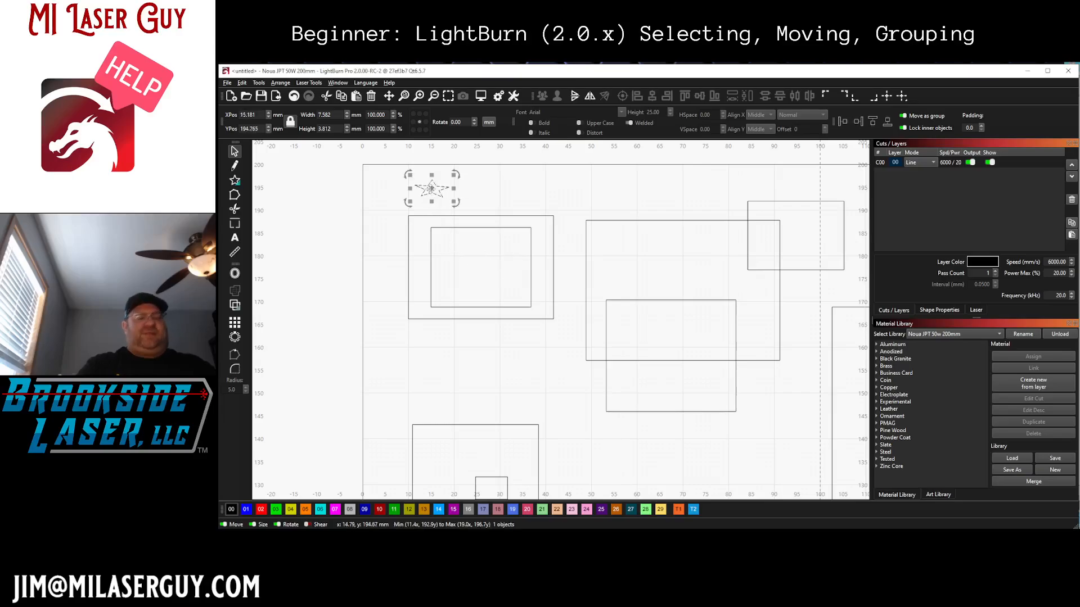
key("Delete")
left_click(235, 180)
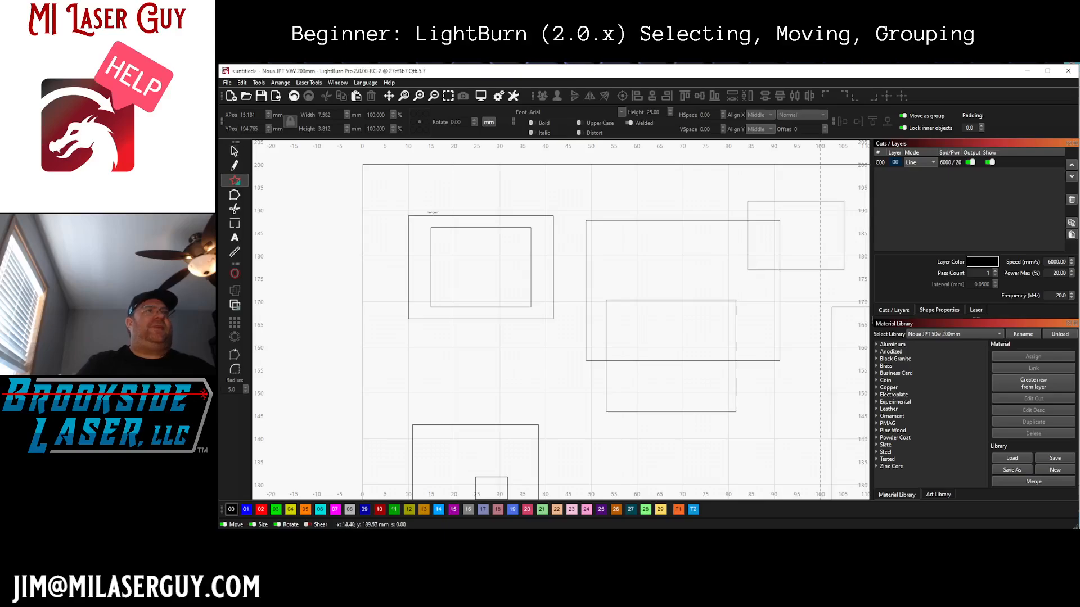
mouse_move(462, 252)
left_mouse_down()
mouse_move(491, 280)
mouse_move(475, 266)
mouse_move(483, 271)
left_mouse_up()
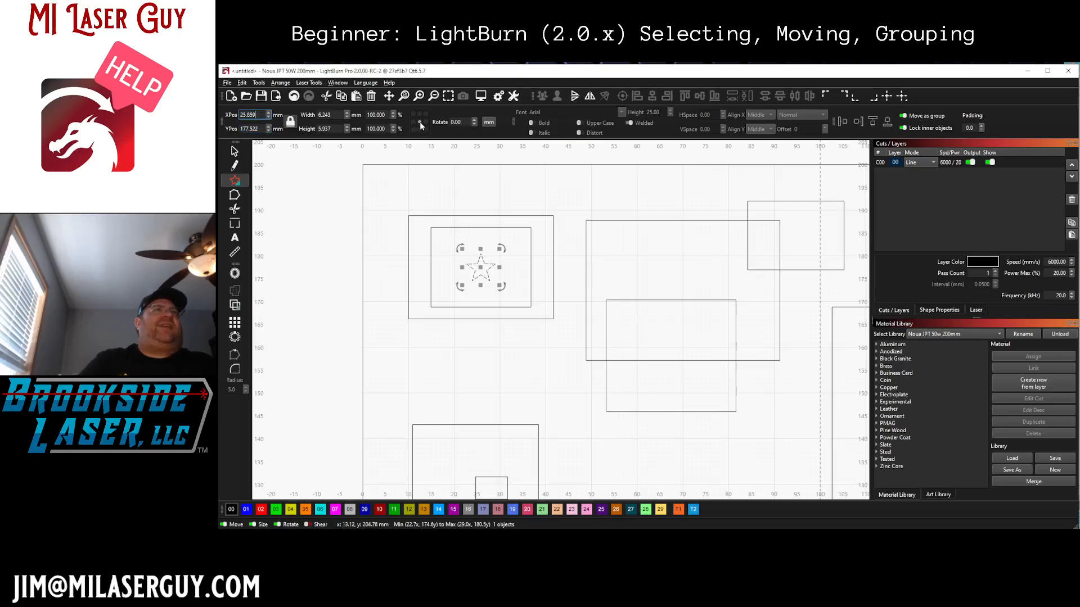
Step: Set the star's position reference to its upper-left corner, and move the star close to the workspace's upper-left corner
left_click_drag(481, 268, 486, 251)
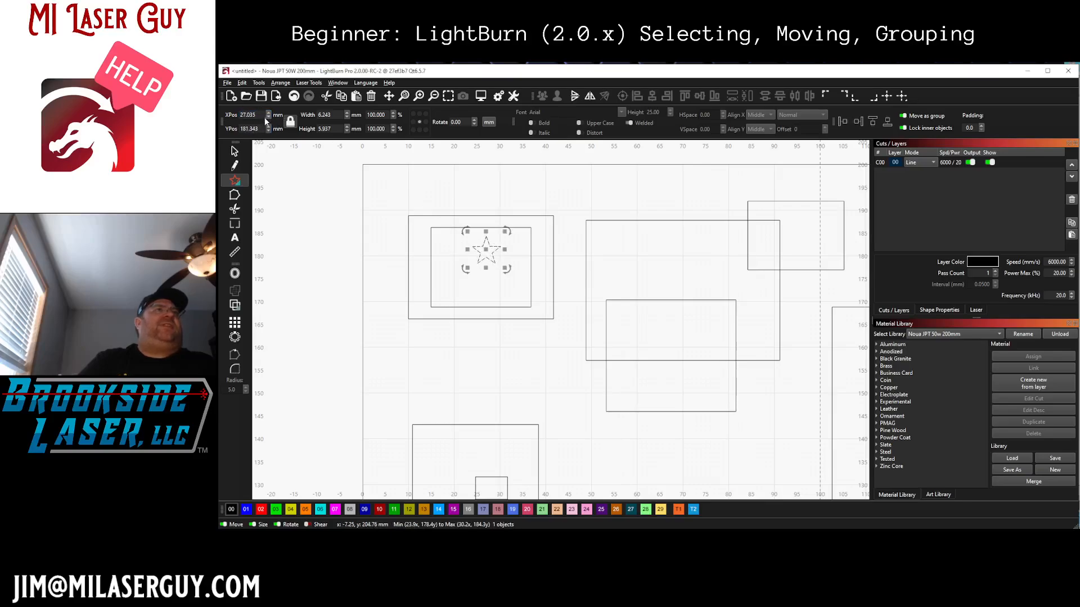
left_click(413, 114)
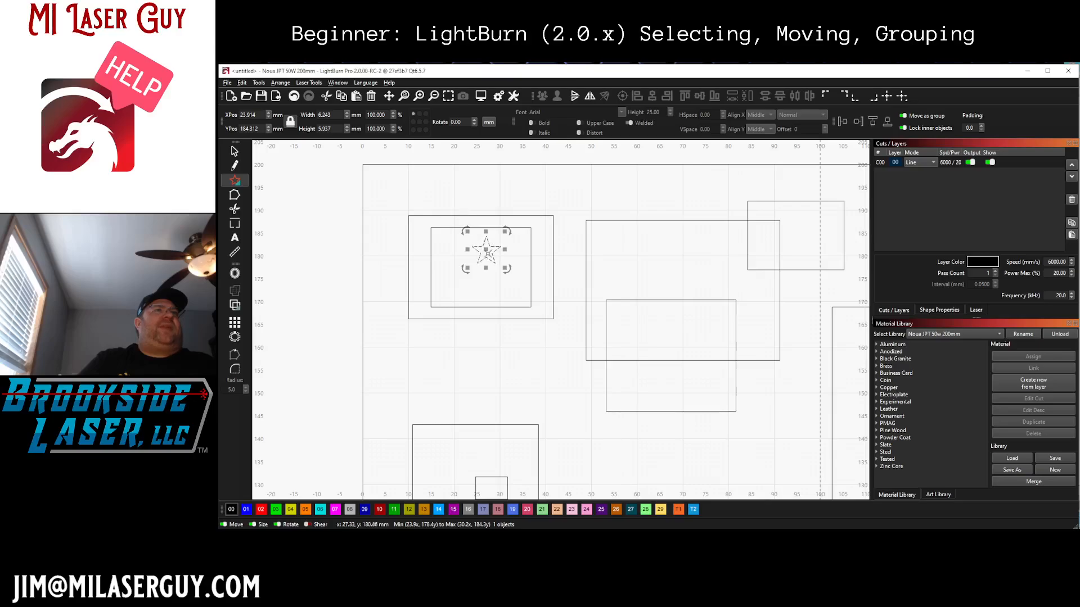
left_click_drag(487, 253, 389, 192)
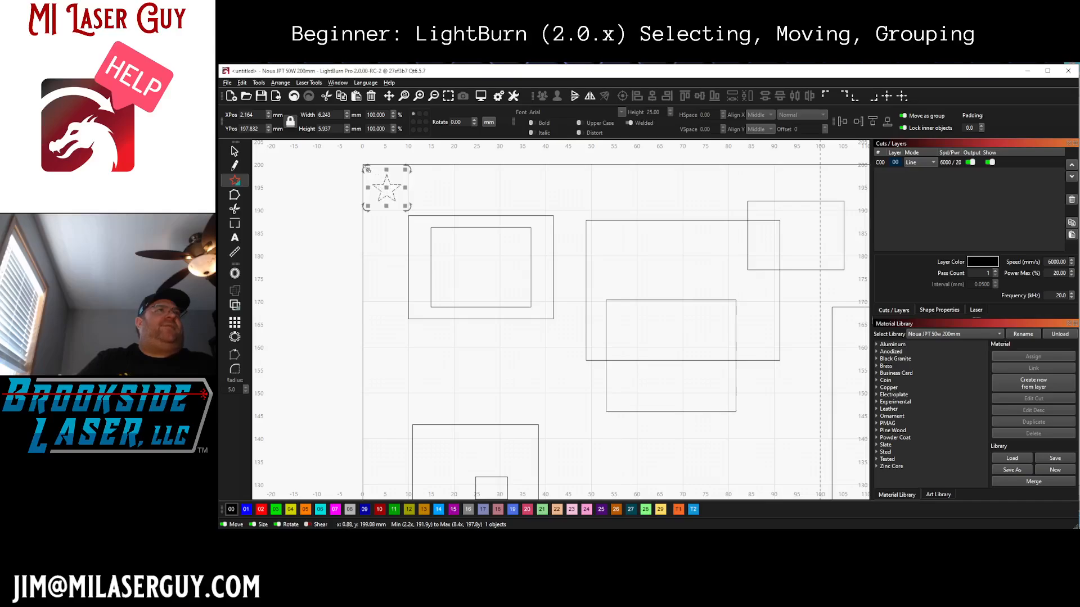
Step: Switch the star's position reference among its centre, lower-left and upper-left points, ending at the centre, and move it to about X 13, Y 185 mm
left_click(420, 122)
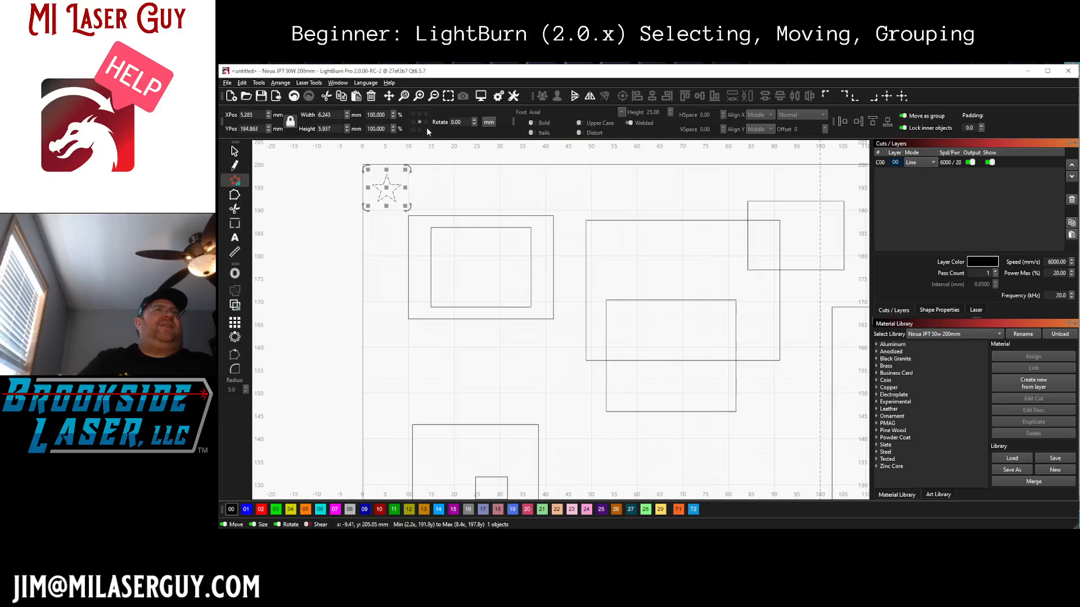
left_click(414, 130)
left_click(419, 122)
left_click(413, 114)
left_click(420, 121)
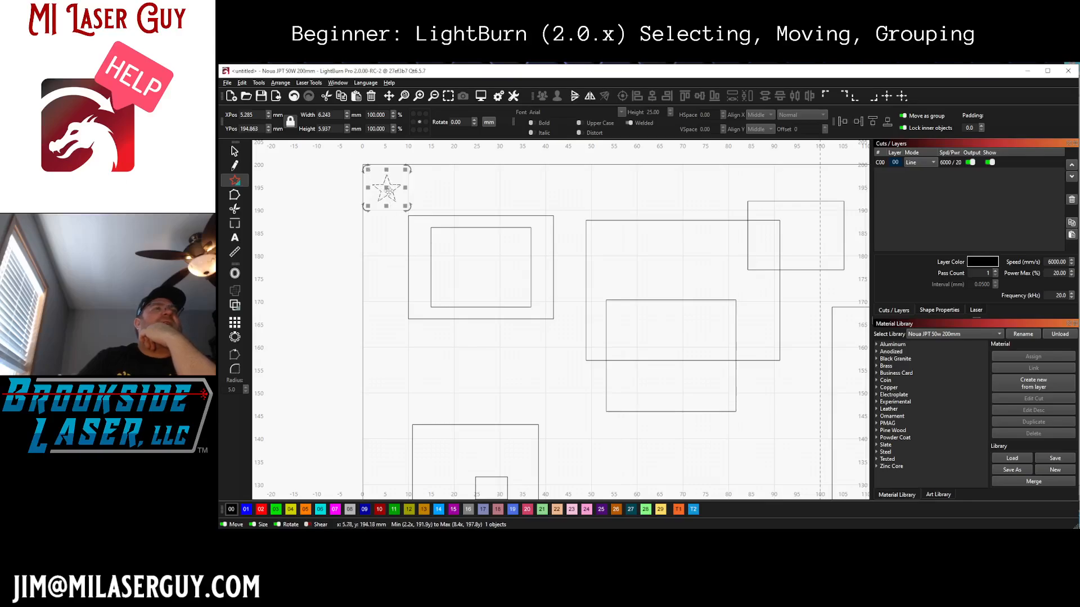
left_click_drag(387, 188, 422, 234)
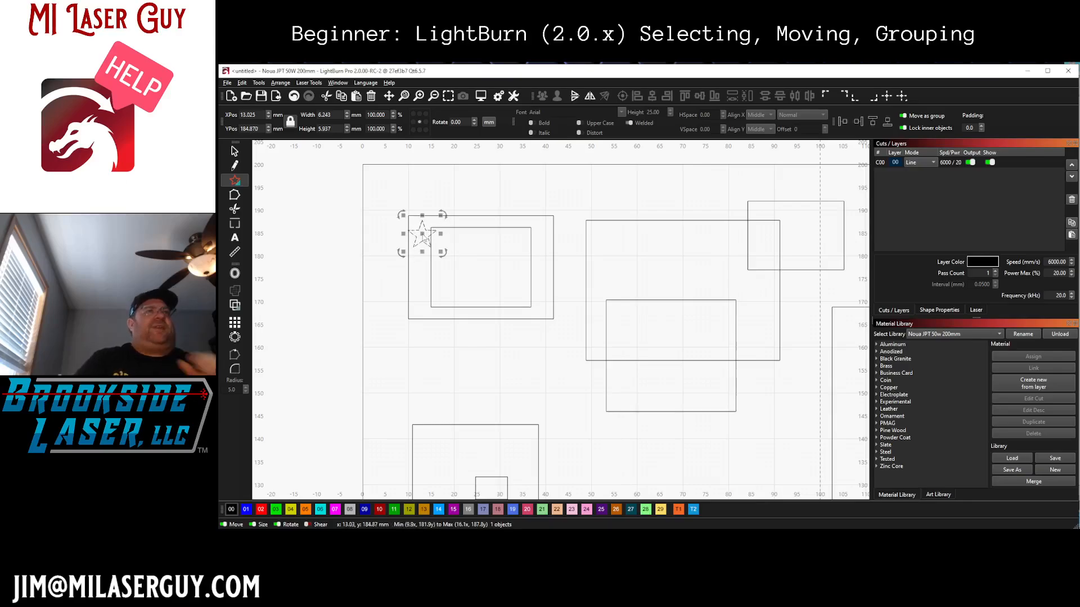
Step: Align the star to the left and top edges of the large overlapping rectangle, and clear the selection
left_click(606, 221, "shift")
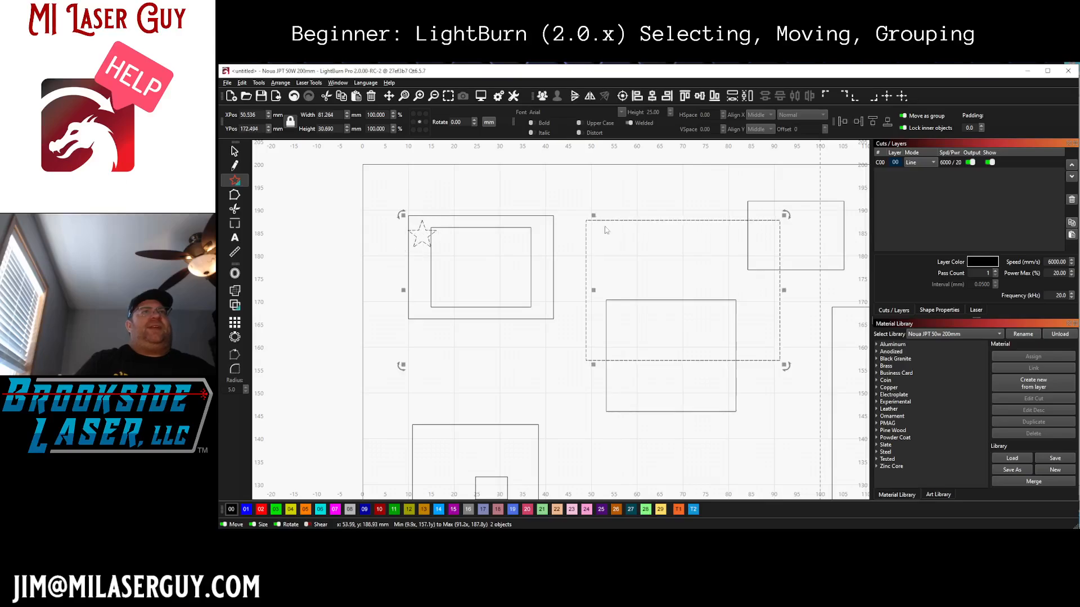
key("l")
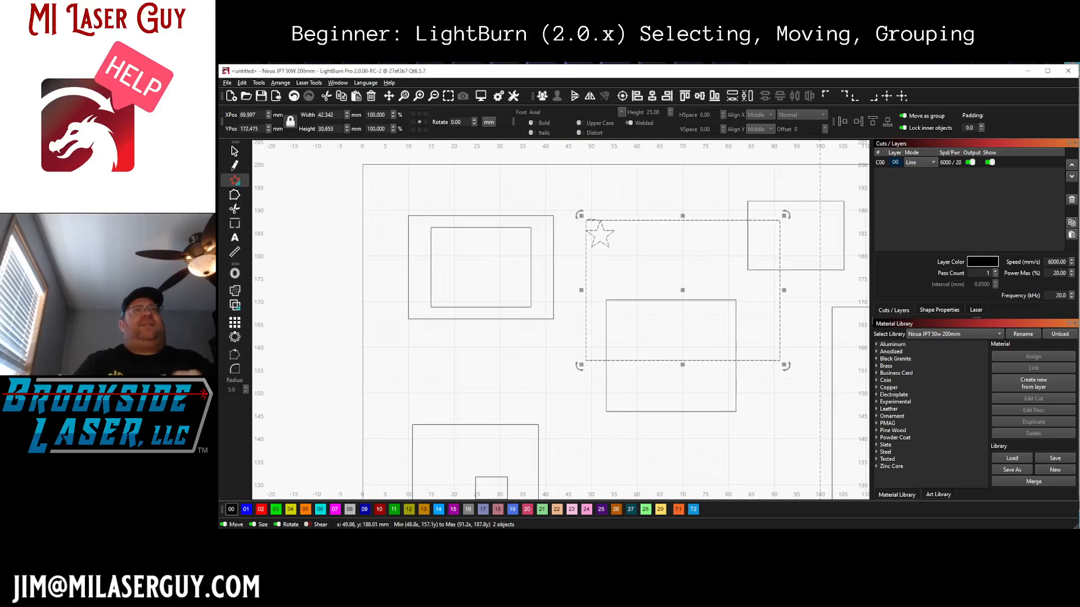
left_click(636, 257)
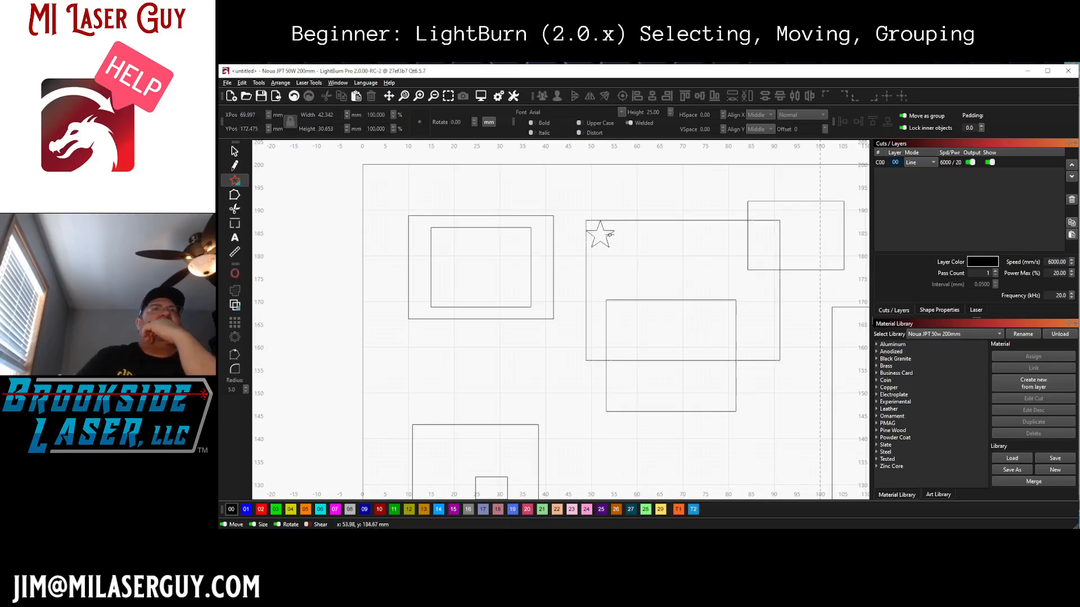
Step: Reference the star by its upper-left corner, set its X position to 53.826 mm, and add 5 mm to it
left_click(607, 235)
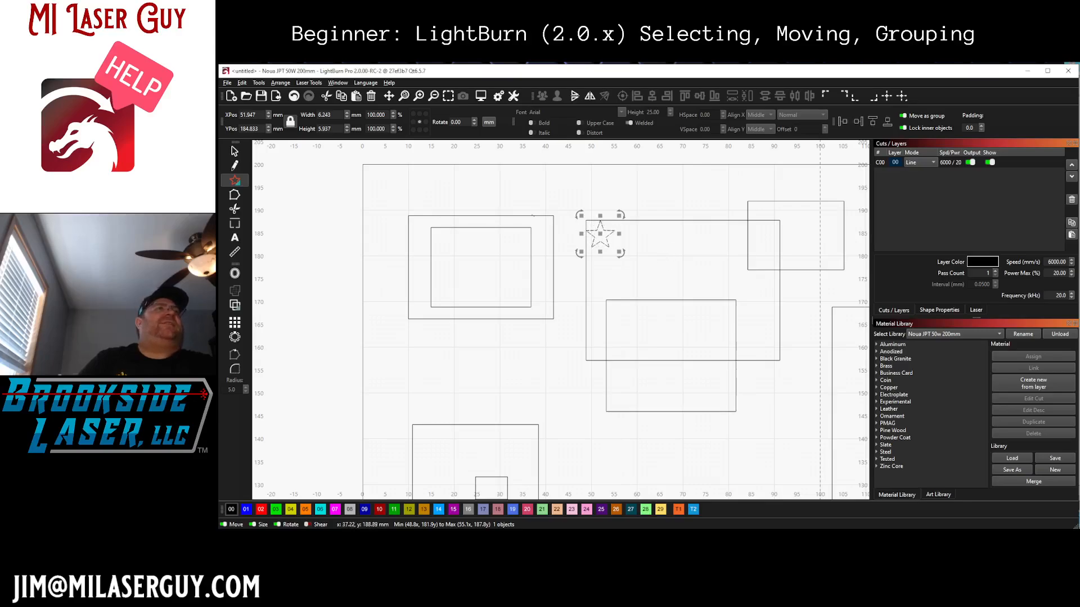
left_click(414, 115)
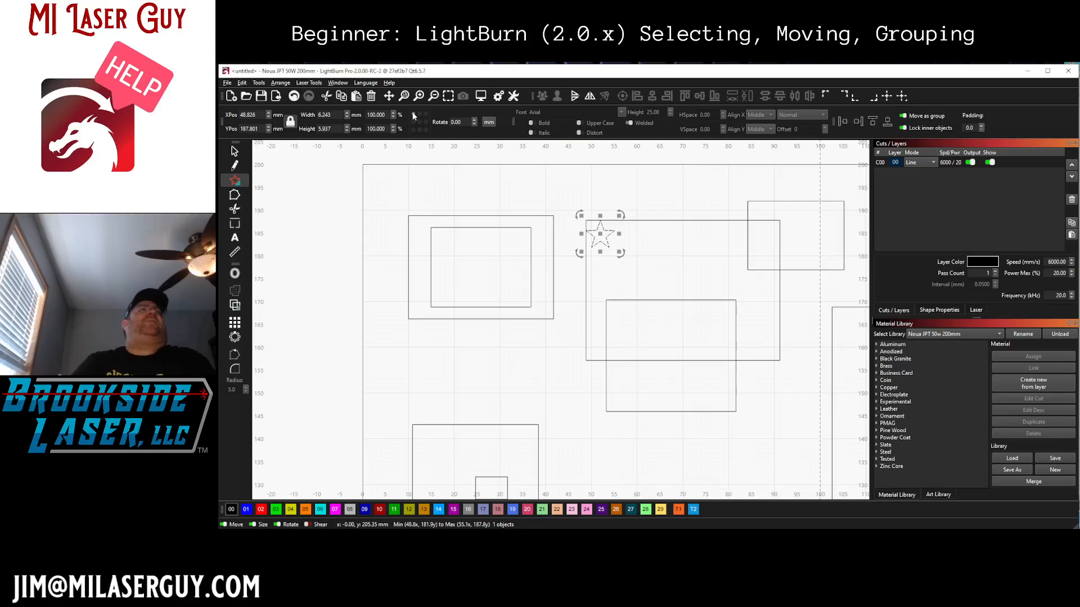
left_click(261, 114)
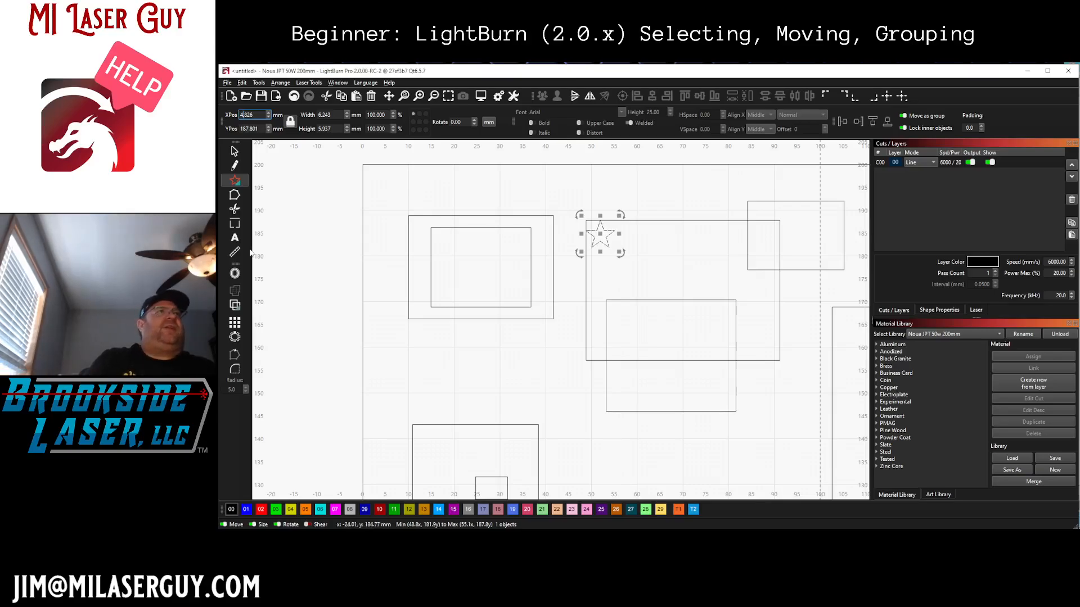
type("53")
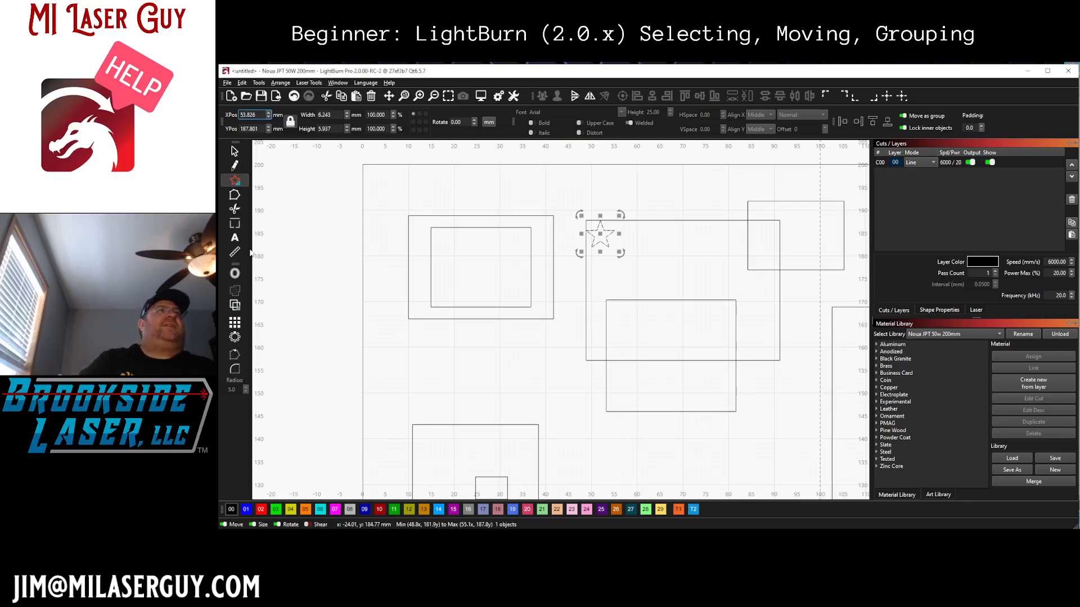
key("Return")
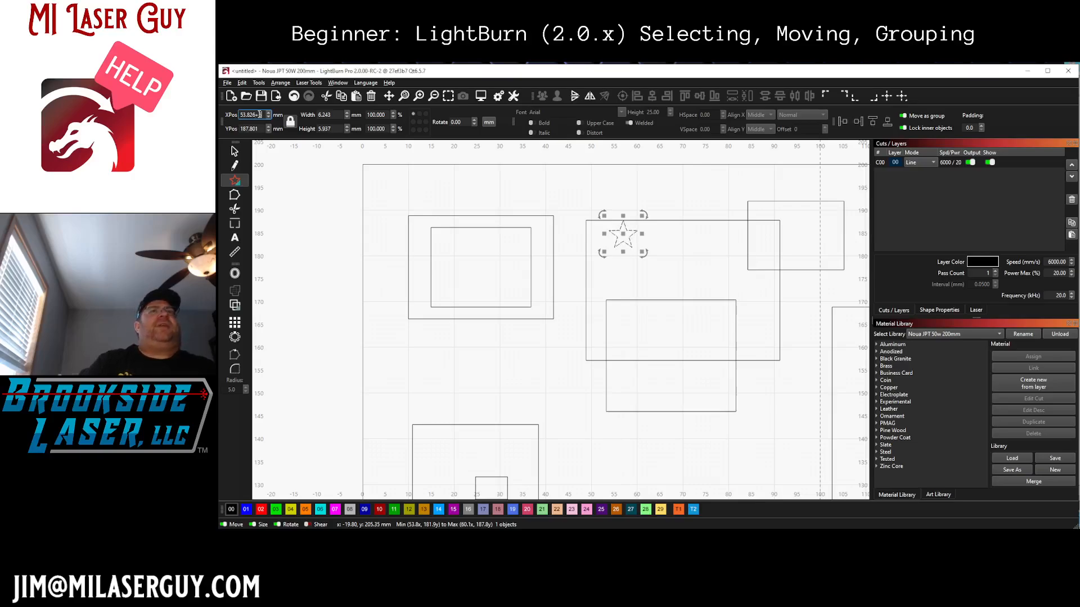
key("Return")
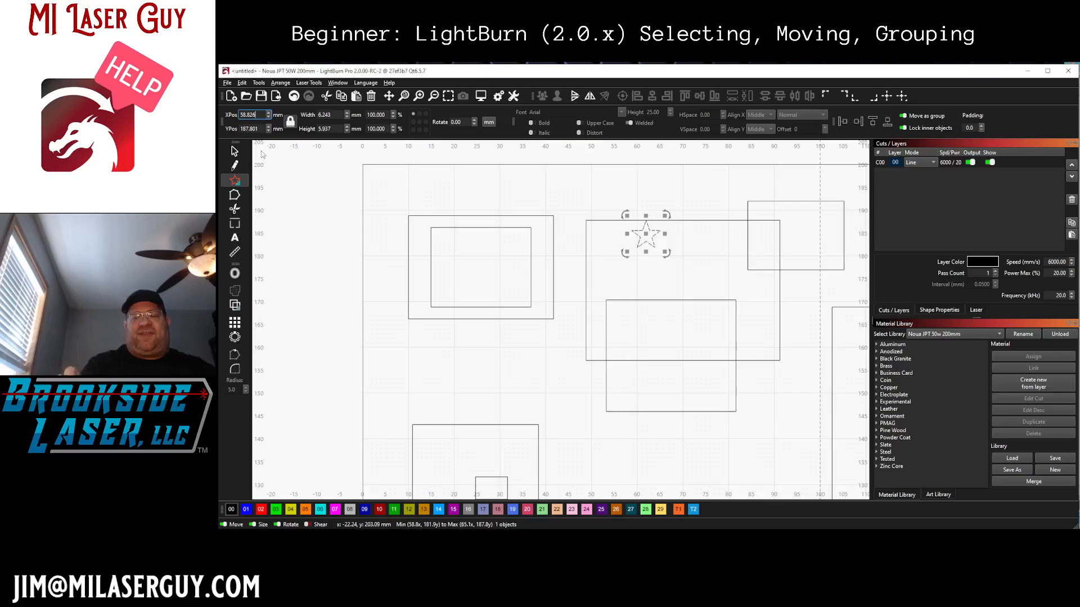
Step: Subtract 0.25 in from the star's X position
type("-2")
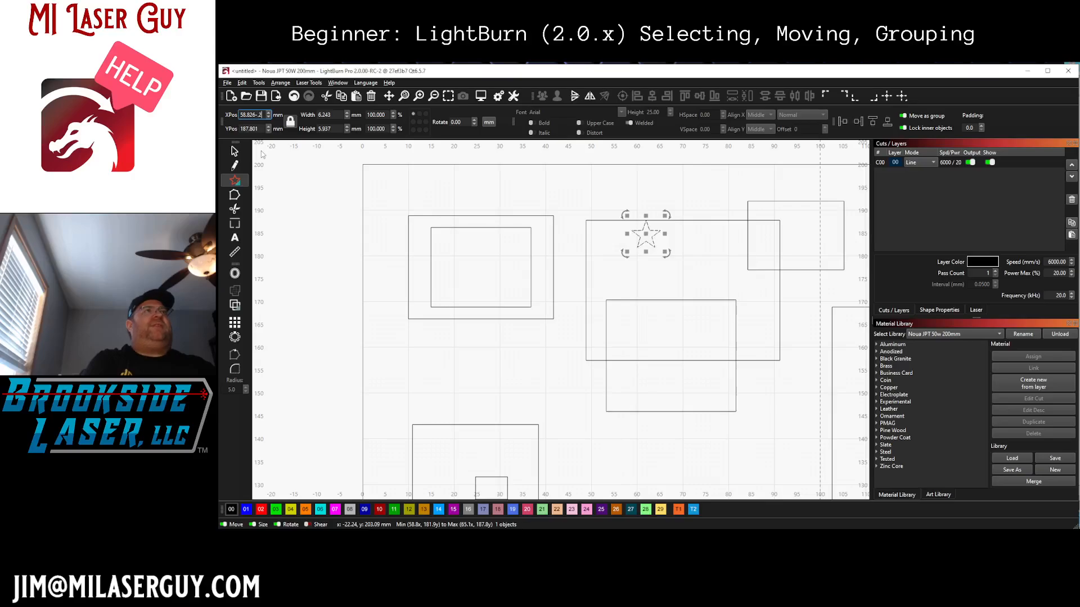
type(".25in")
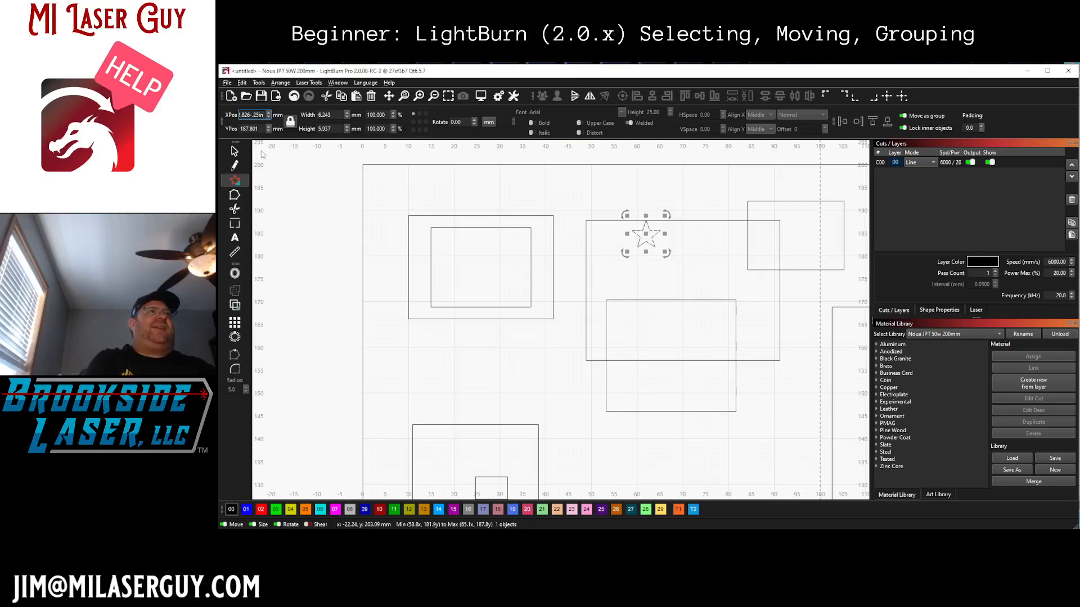
key("Return")
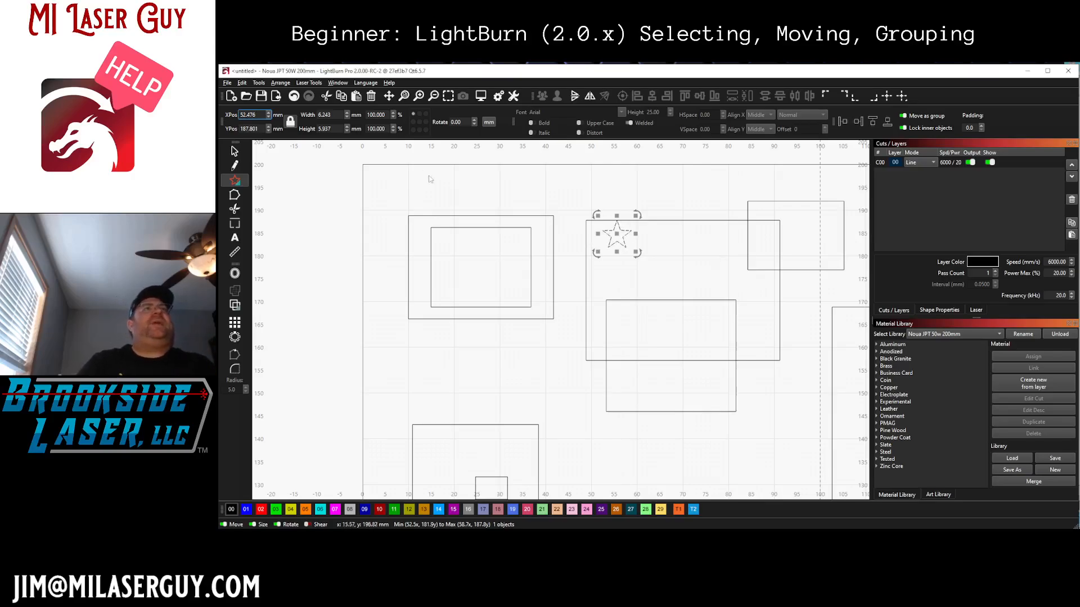
Step: Switch from star drawing to the Select tool, and reselect the star in the large rectangle
left_click(339, 114)
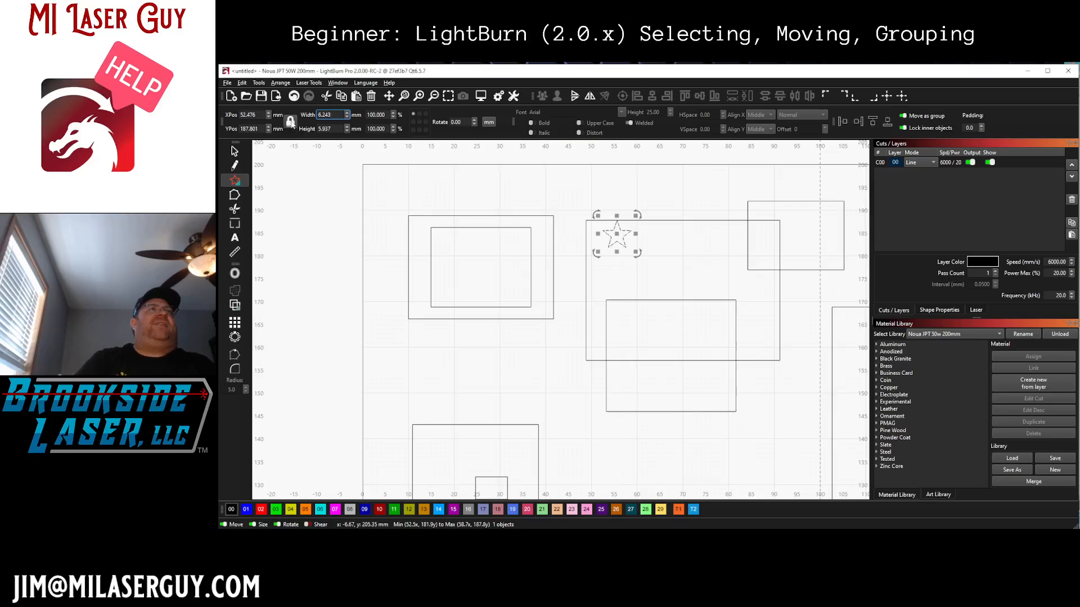
left_click(316, 171)
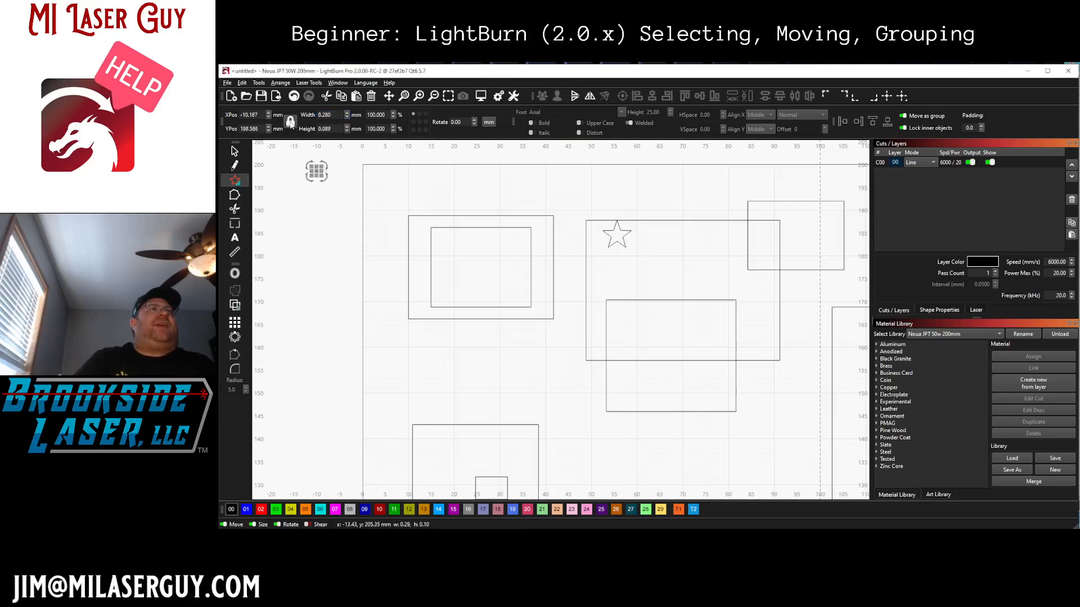
left_click(235, 150)
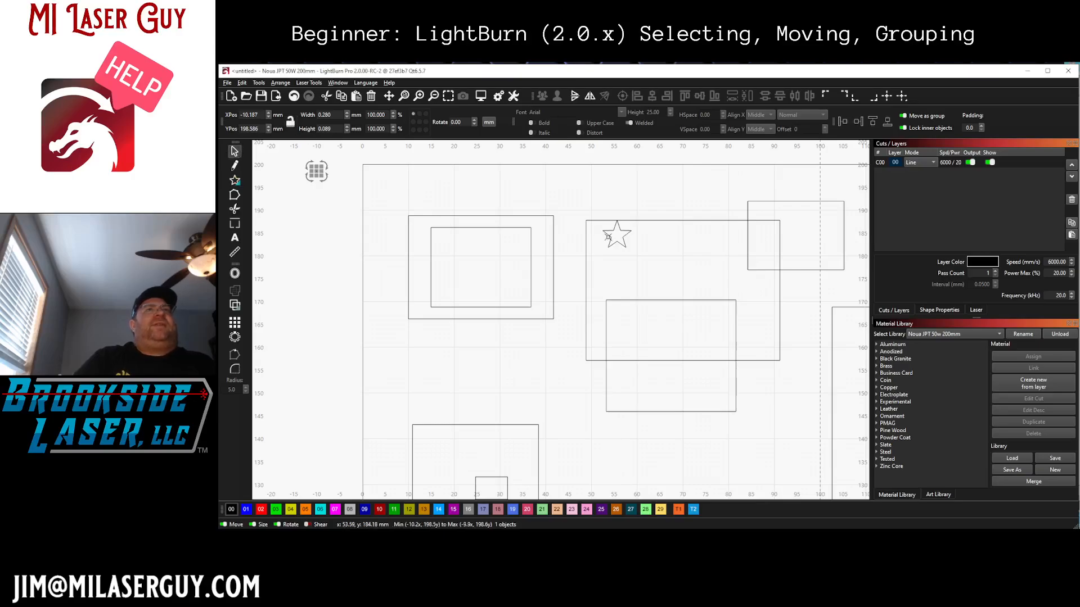
key("ctrl+z")
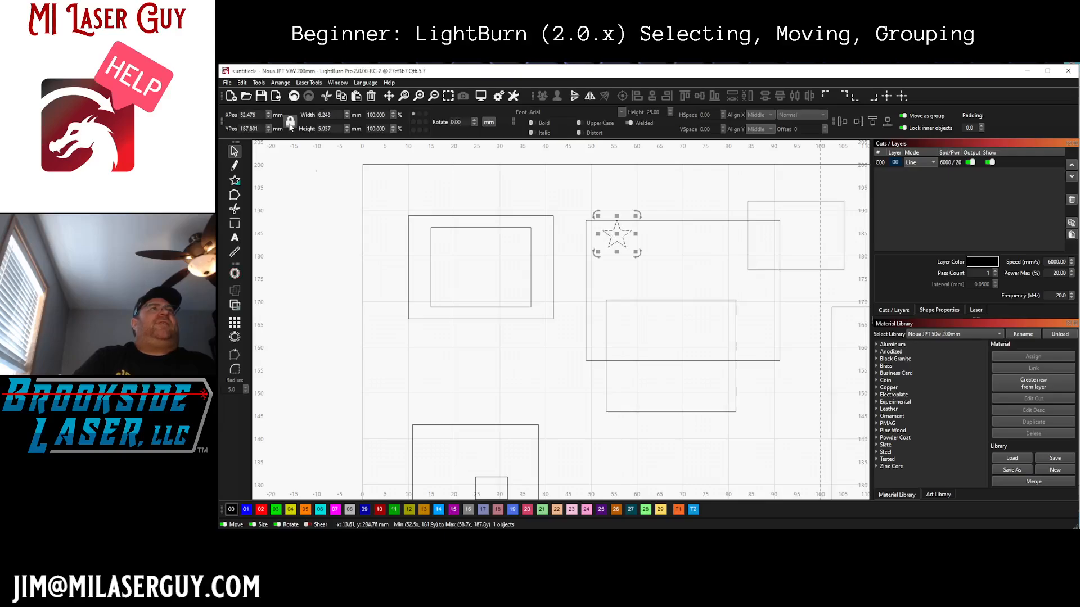
Step: Select the large rectangle around the star, and set its position reference to the centre
left_click(331, 130)
left_click(586, 261)
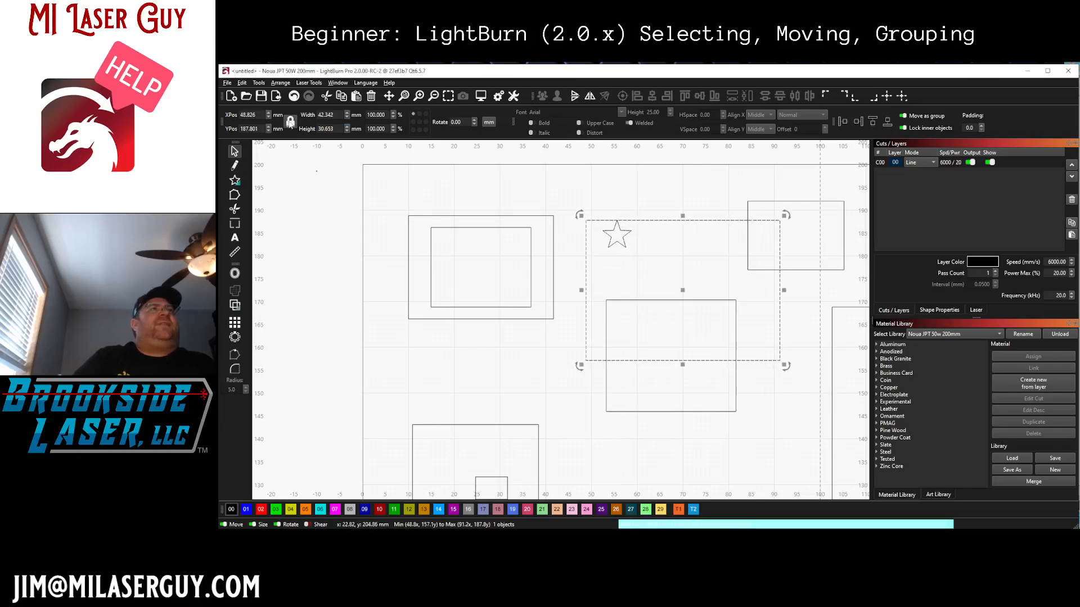
left_click(318, 116)
left_click(419, 123)
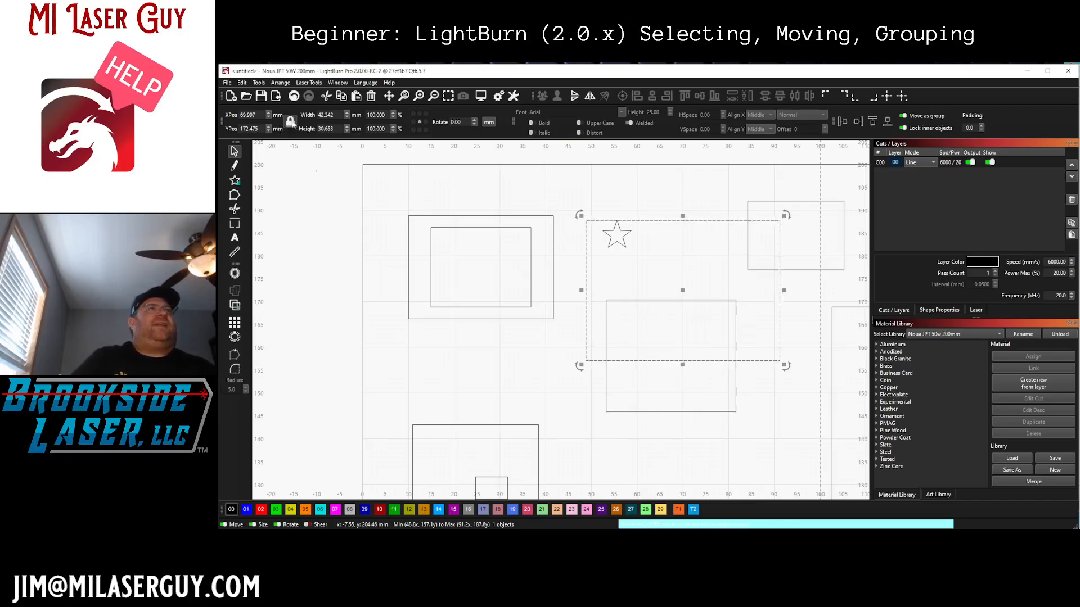
Step: Unlock the aspect ratio, and increase the large rectangle's width by 5 mm
left_click(291, 123)
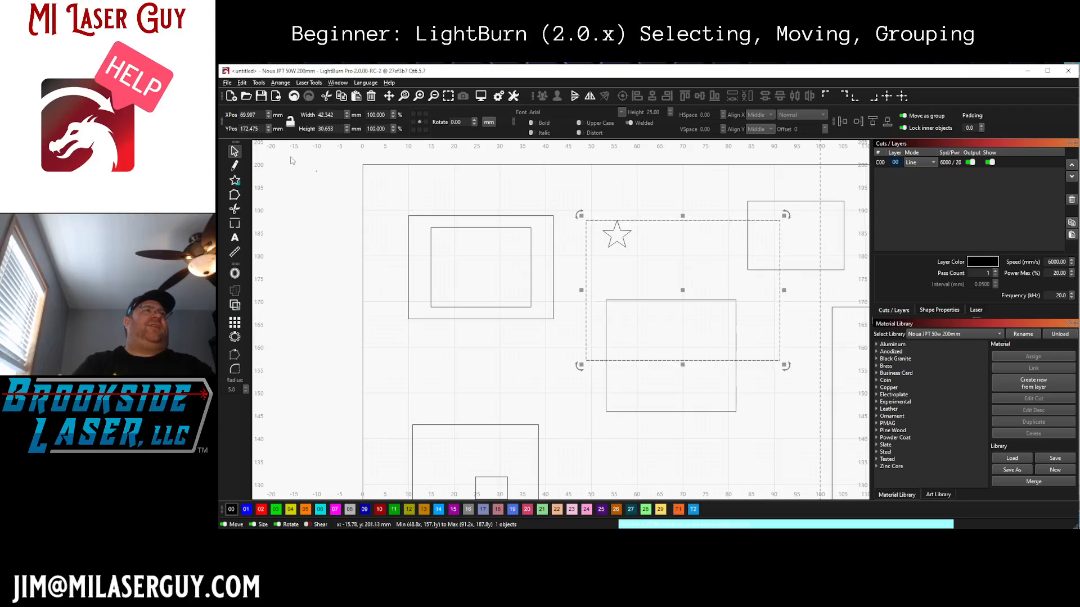
left_click(339, 114)
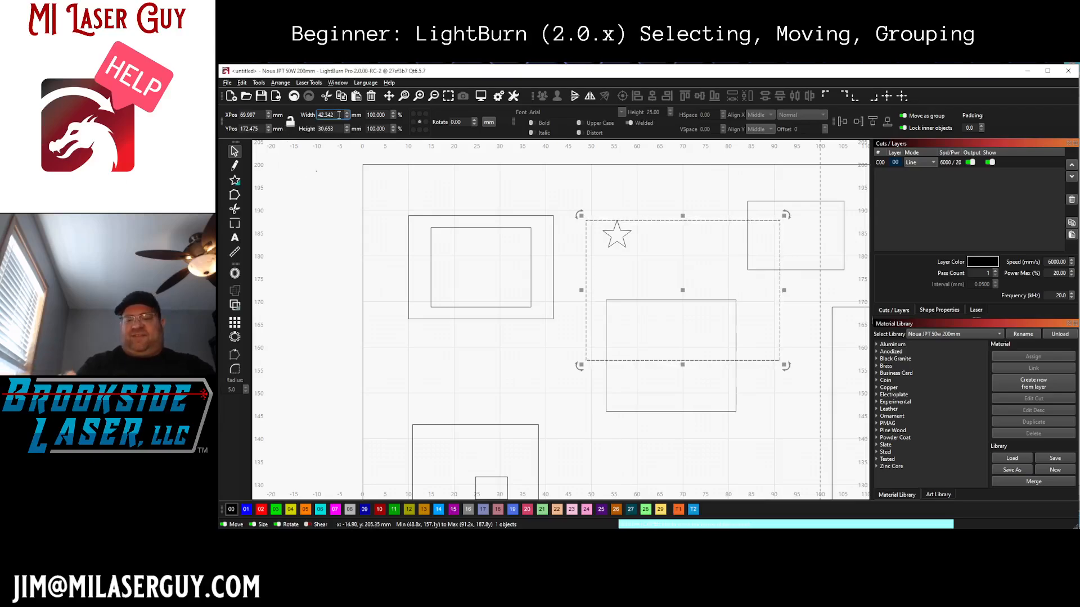
type("+5")
key("Return")
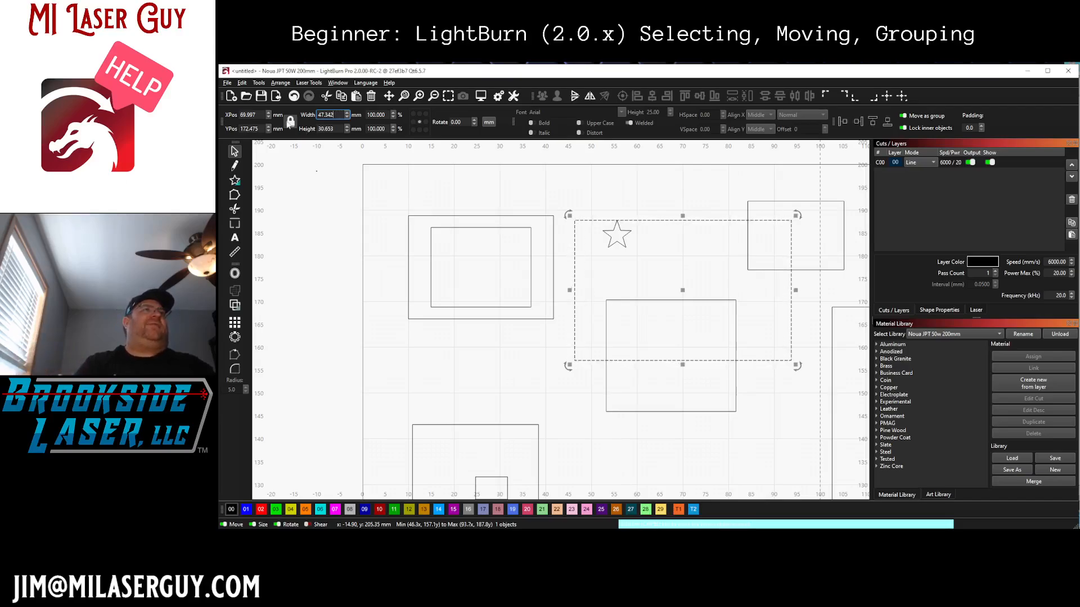
Step: Lock the aspect ratio, and reduce the large rectangle's width by 5 mm
left_click(338, 115)
type("-5")
key("Return")
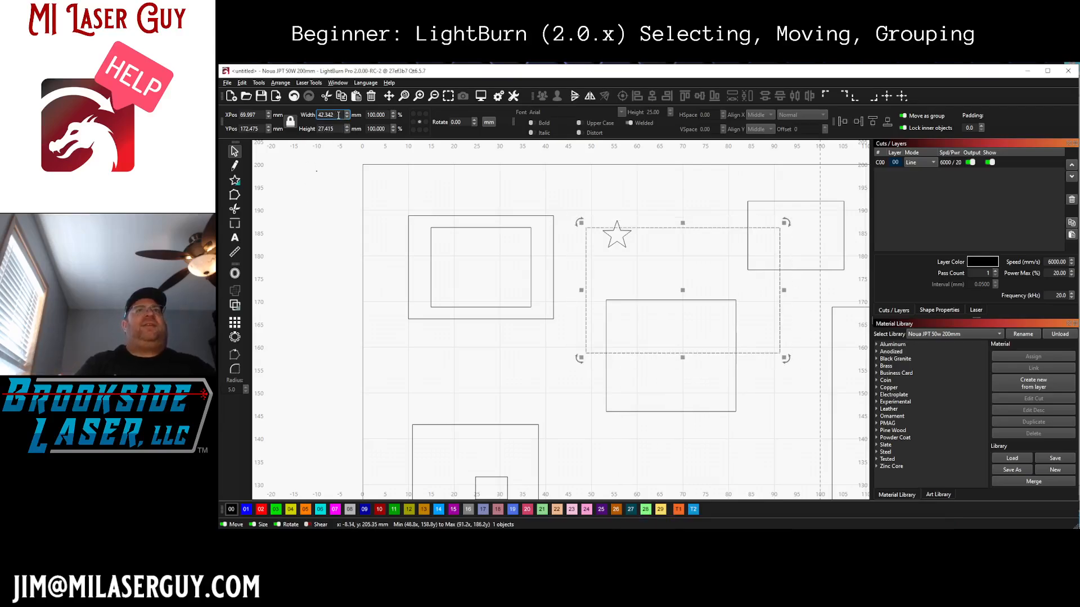